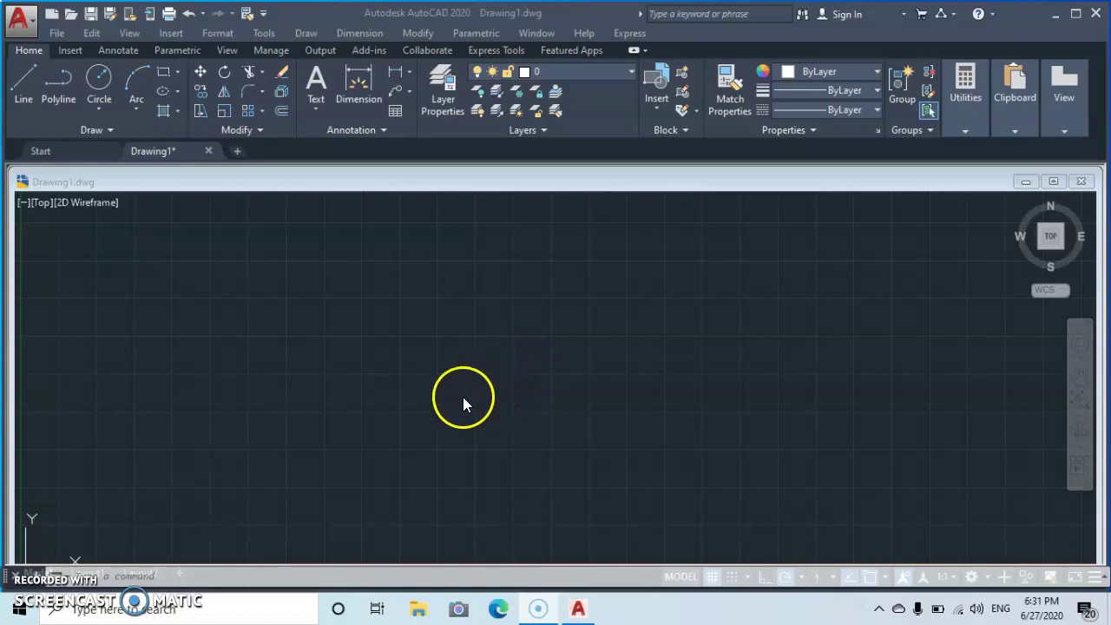
- Draw the first closed triangle with the Line tool
left_click(223, 308)
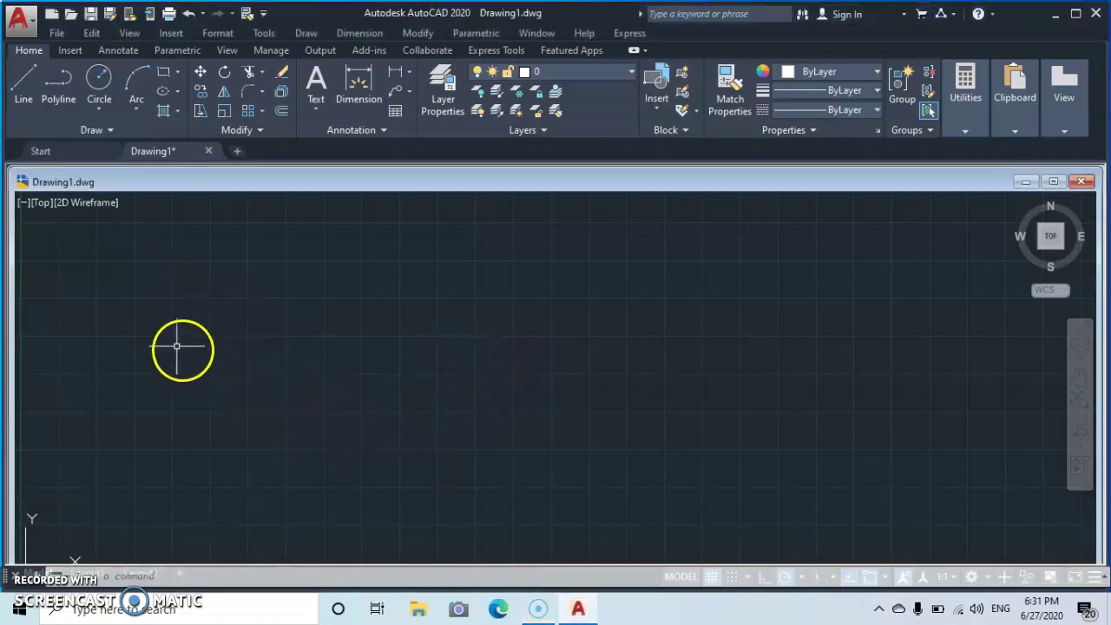
left_click(23, 82)
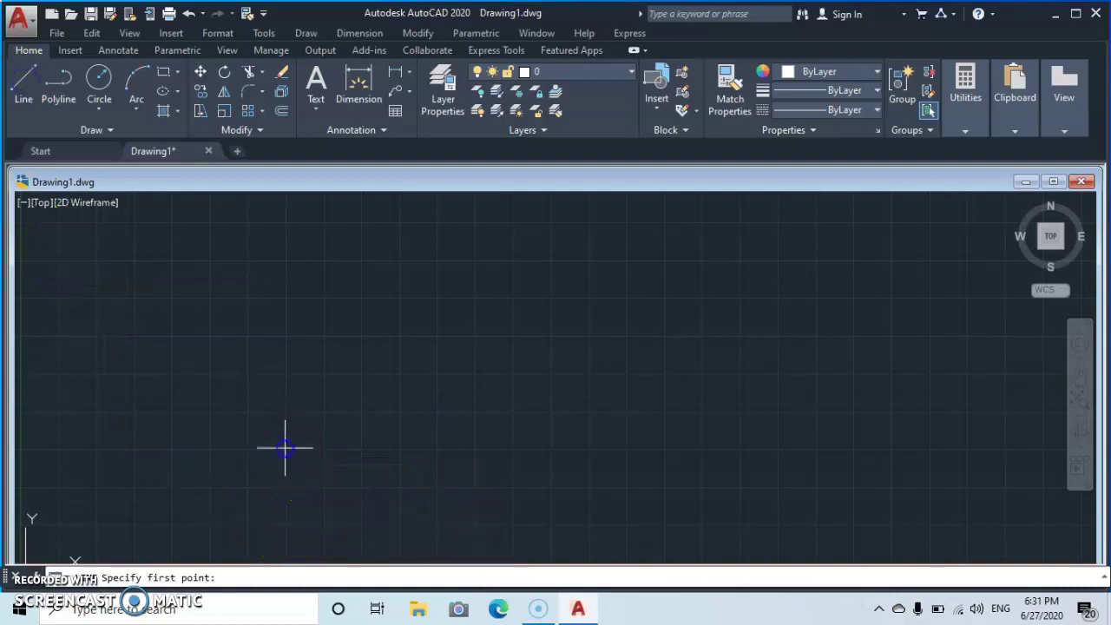
left_click(286, 448)
left_click(474, 260)
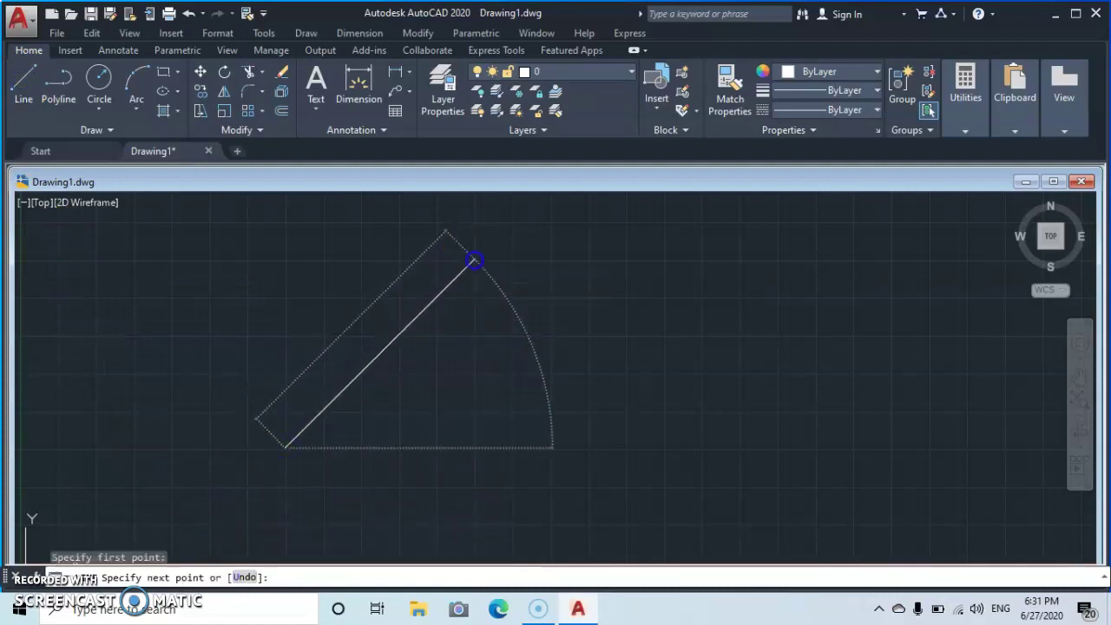
left_click(556, 405)
left_click(285, 448)
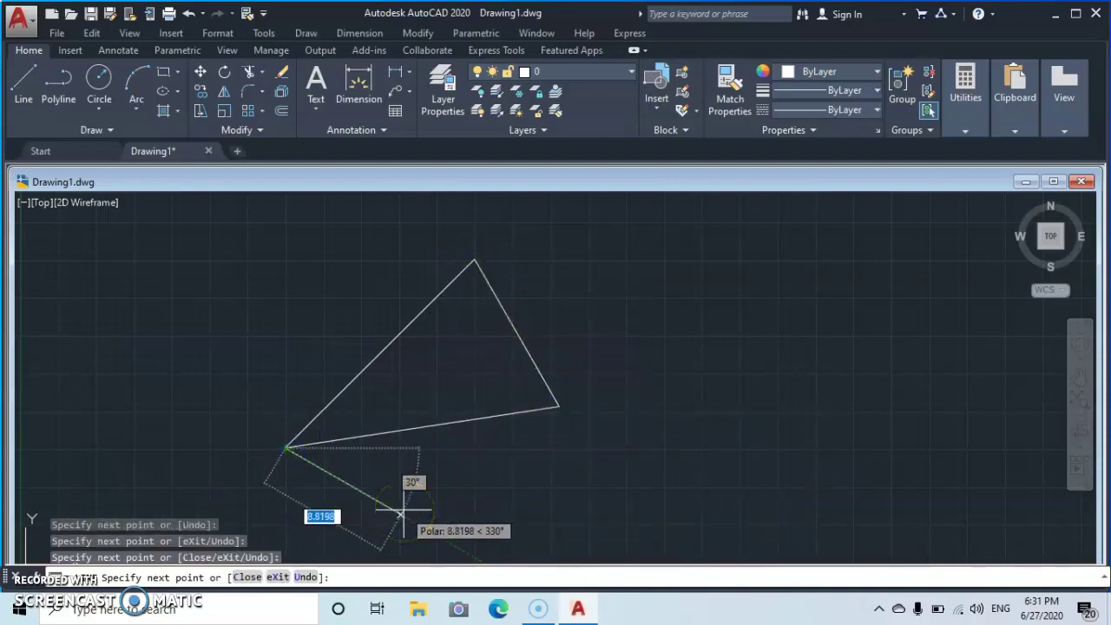
right_click(438, 527)
- Draw a second, inverted triangle with lines overlapping the first to form a star
right_click(357, 375)
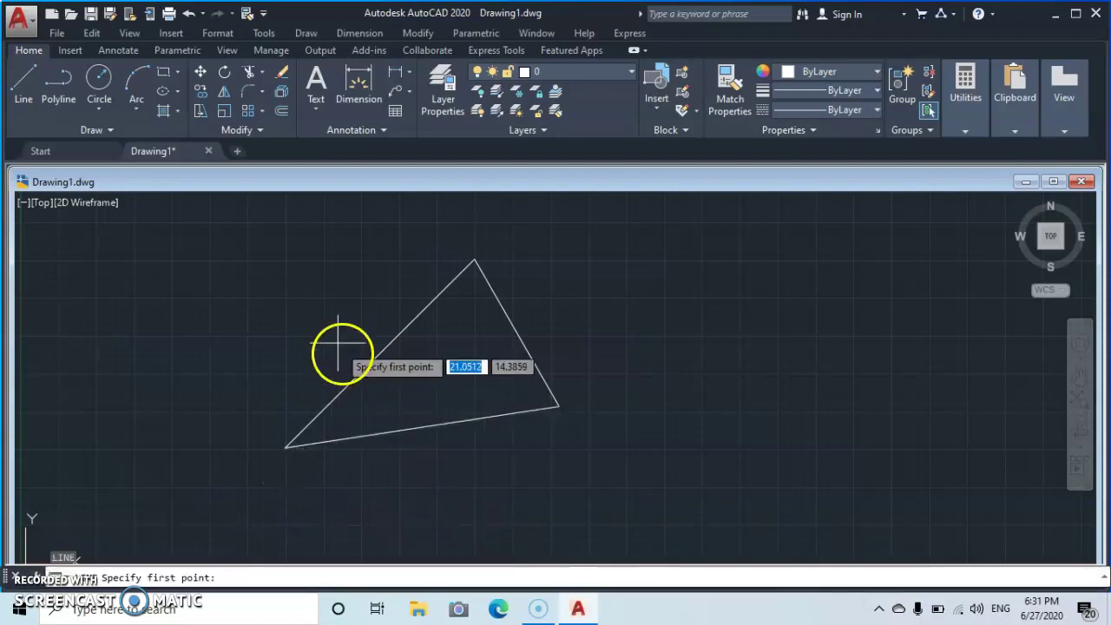
left_click(322, 331)
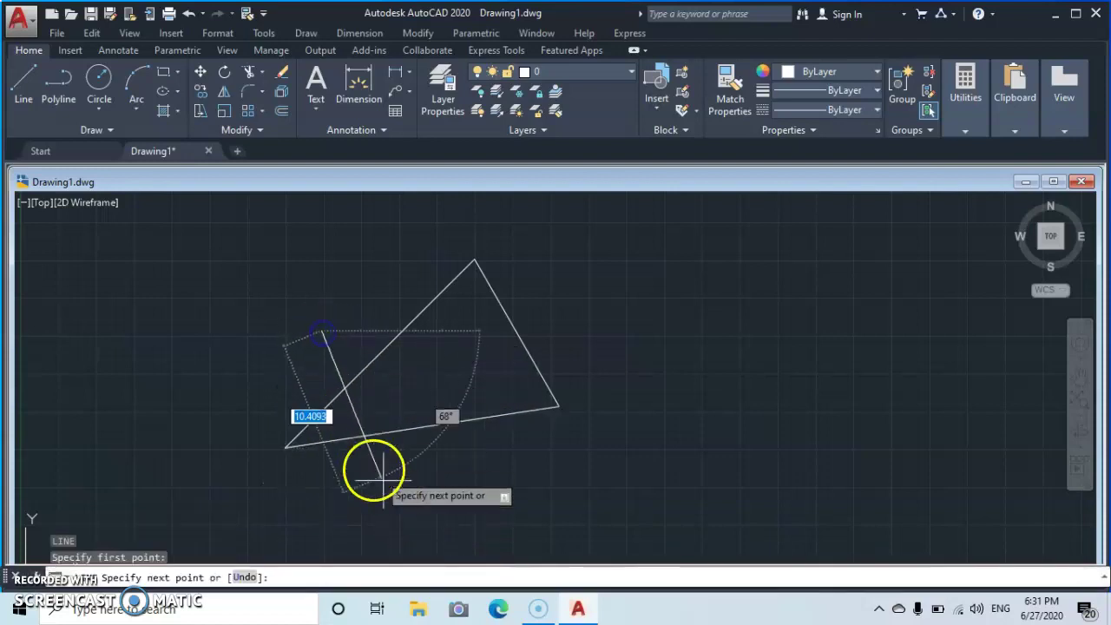
left_click(449, 495)
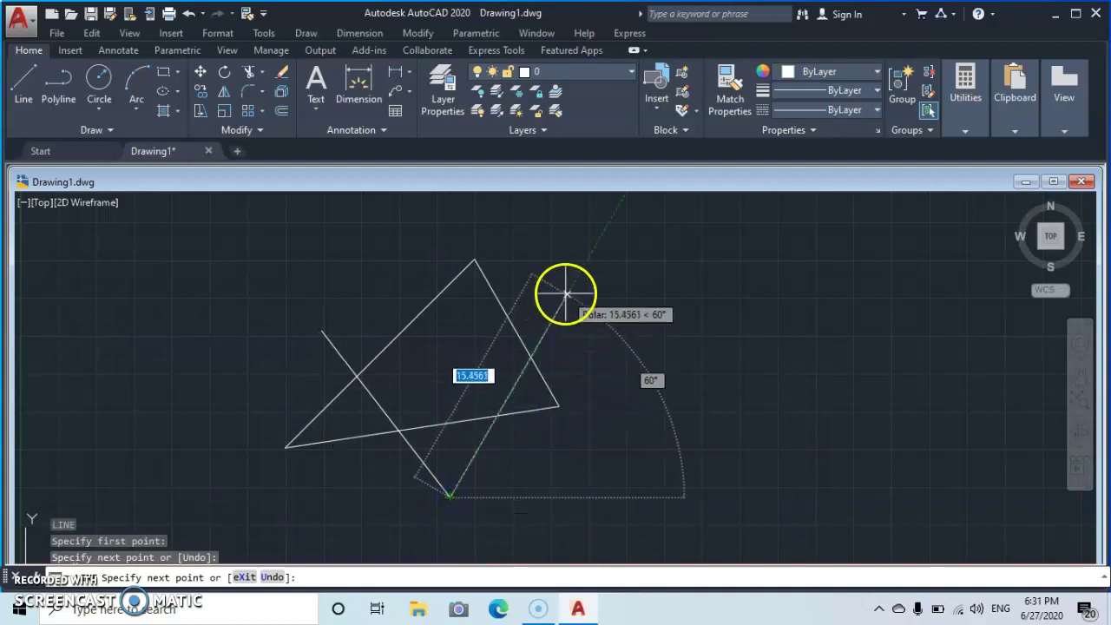
left_click(564, 294)
left_click(322, 331)
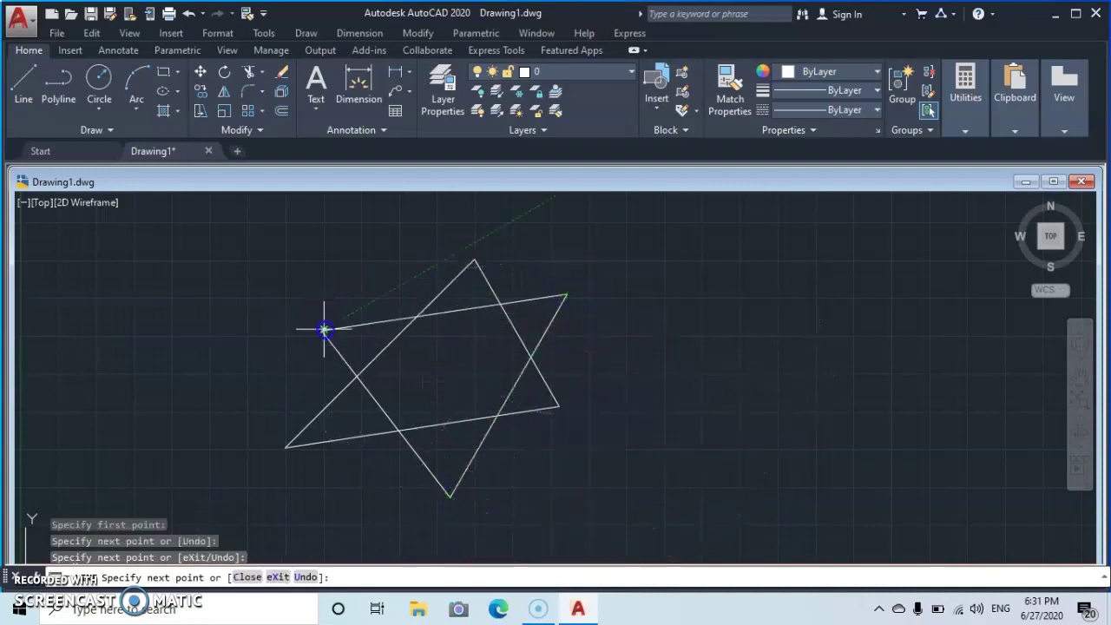
key("Escape")
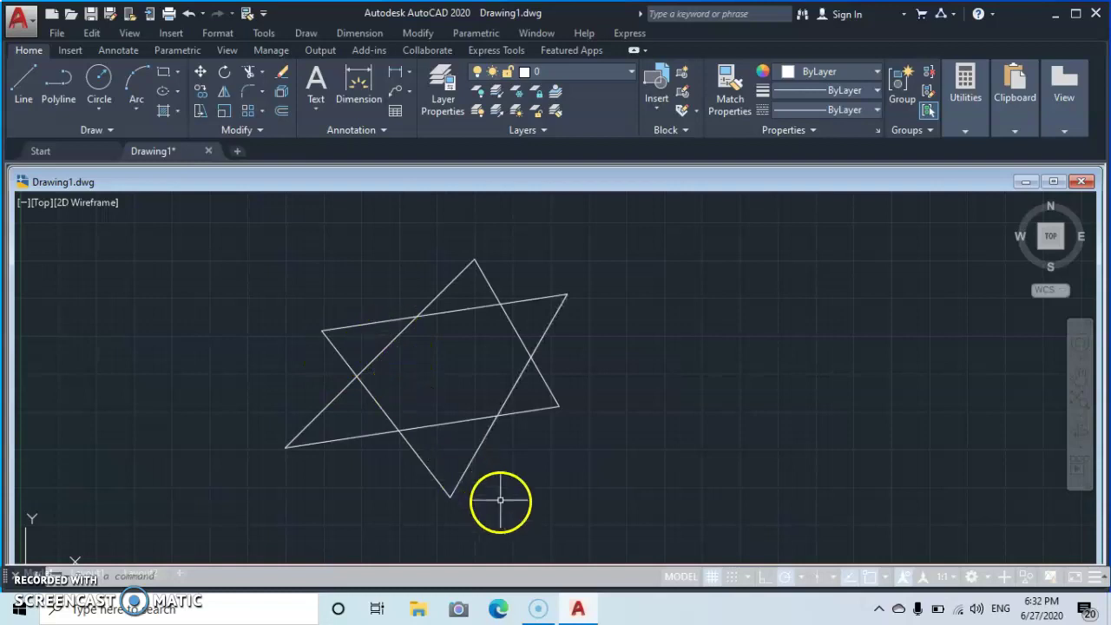
- Join all six star lines, including the bottom line, with the Modify panel's Join tool
left_click(263, 131)
left_click(259, 131)
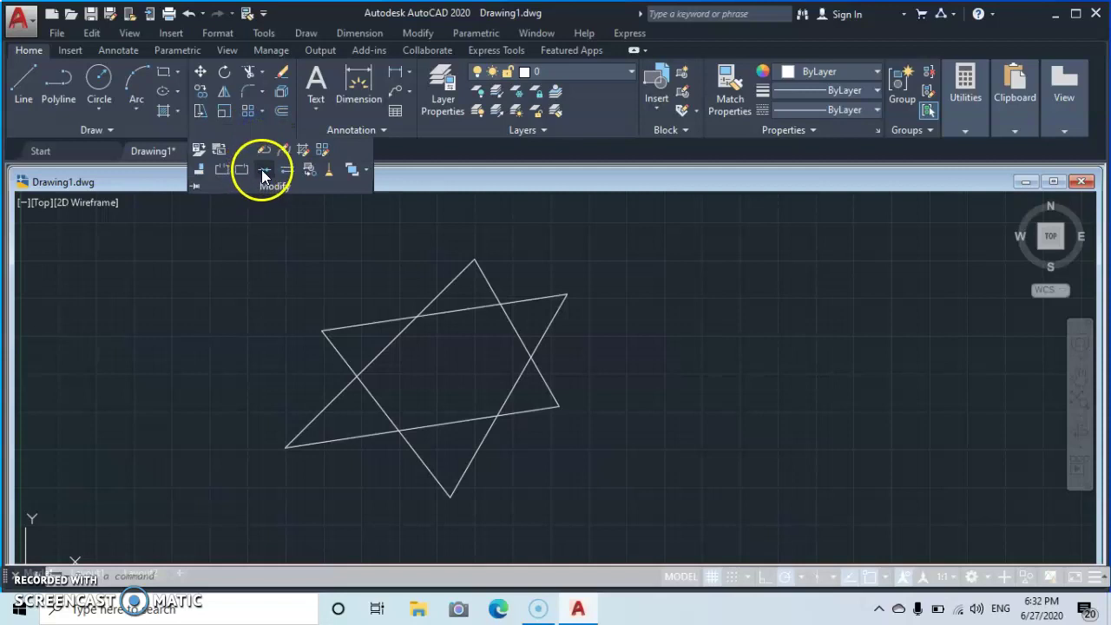
left_click(263, 169)
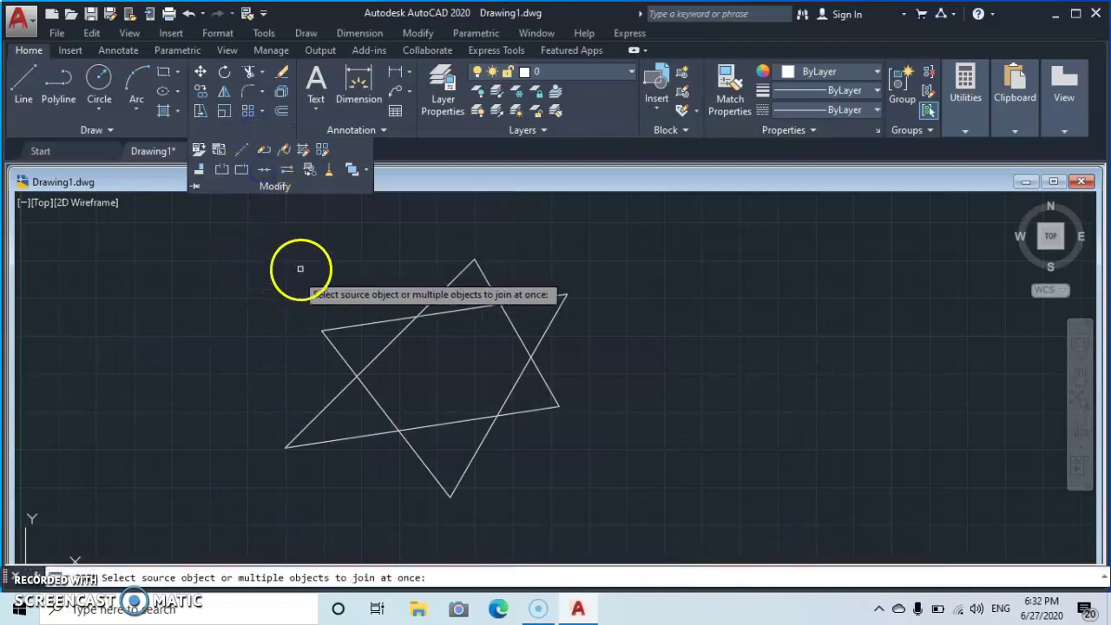
left_click(620, 329)
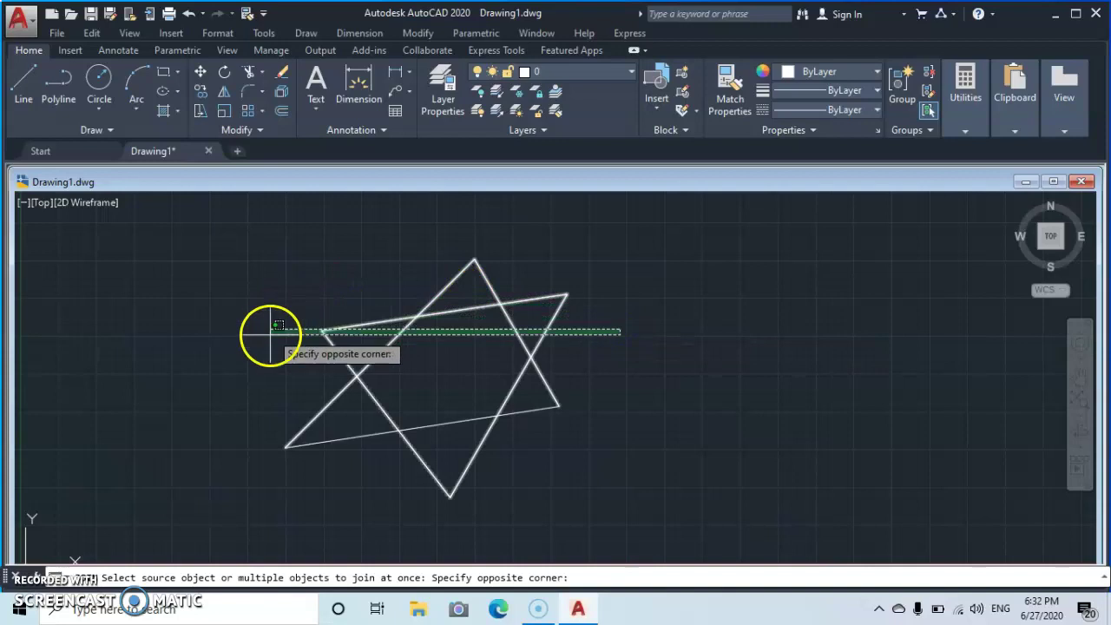
left_click(267, 401)
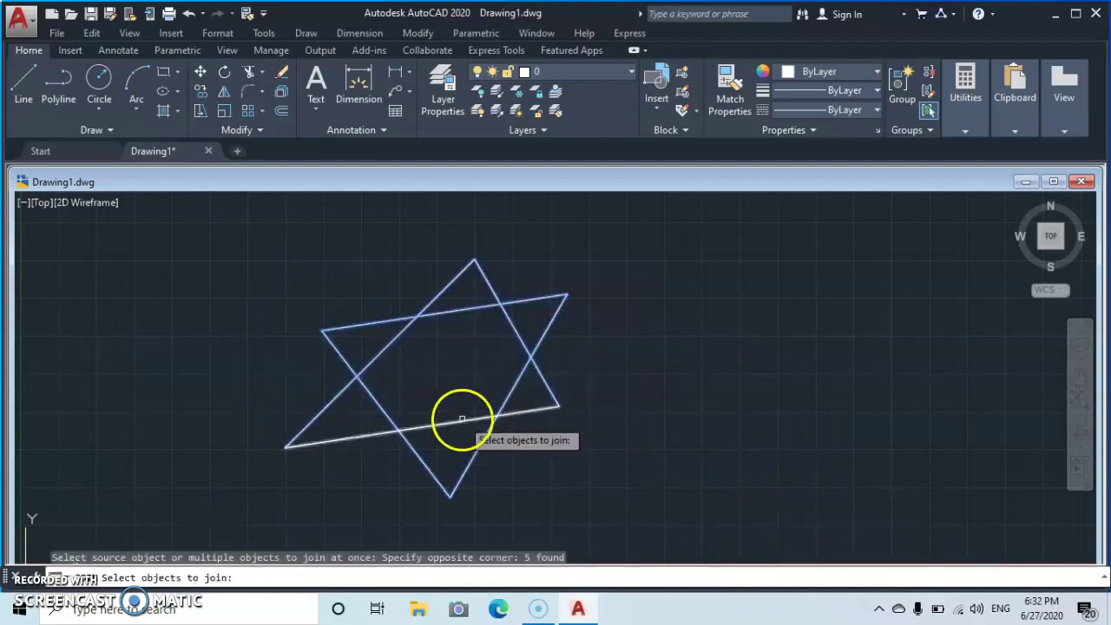
left_click(461, 420)
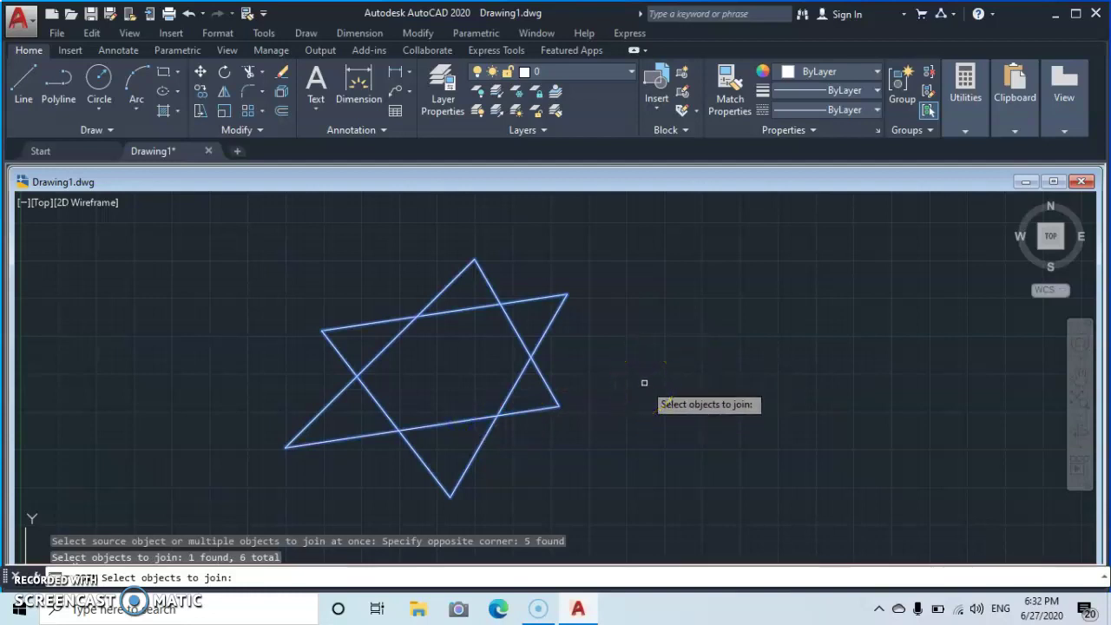
key("Return")
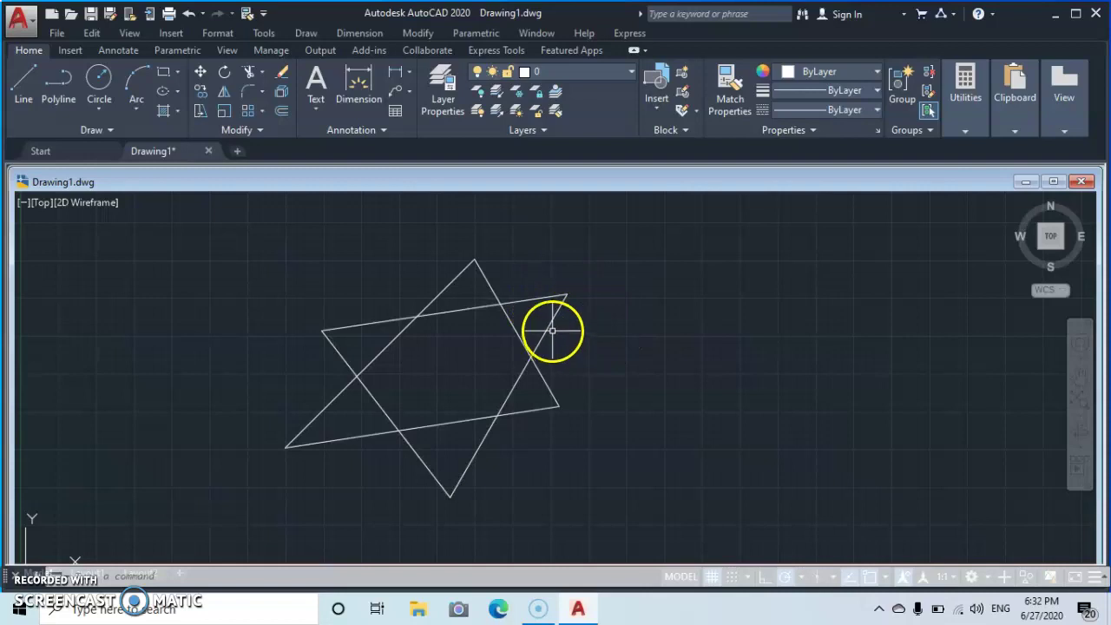
- Create block '1' from both selected triangles, redefining the existing block
mouse_move(548, 322)
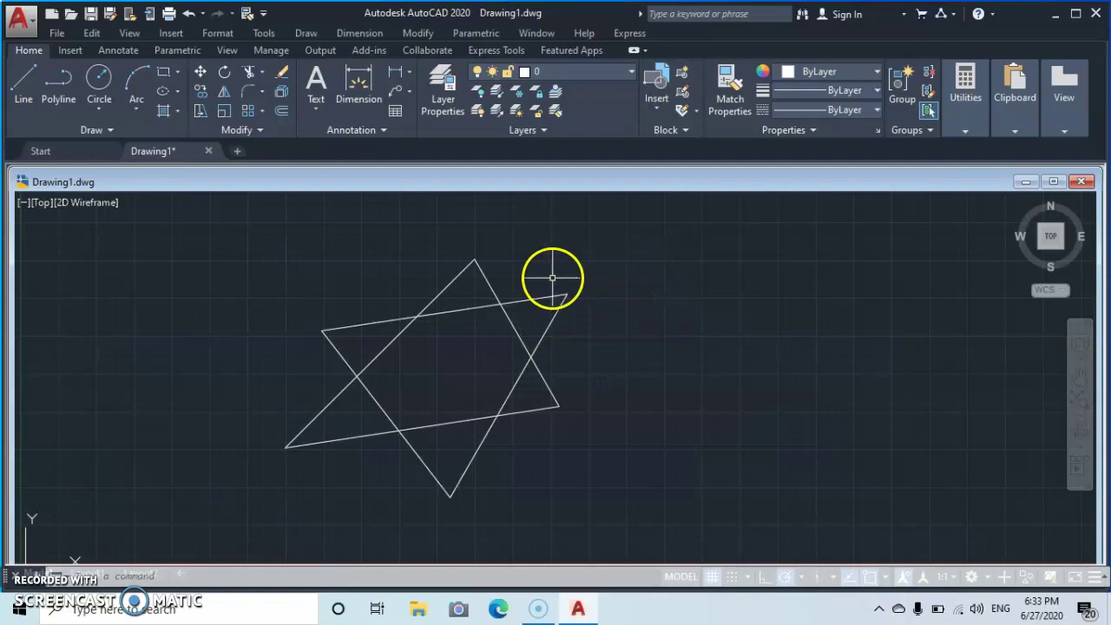
left_click(583, 282)
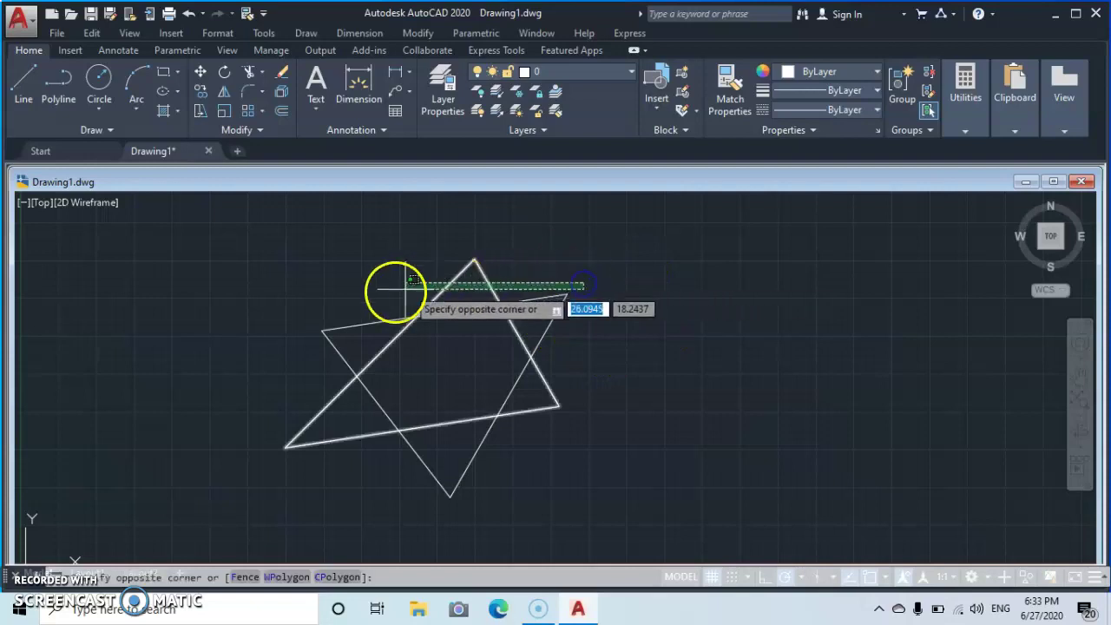
left_click(365, 386)
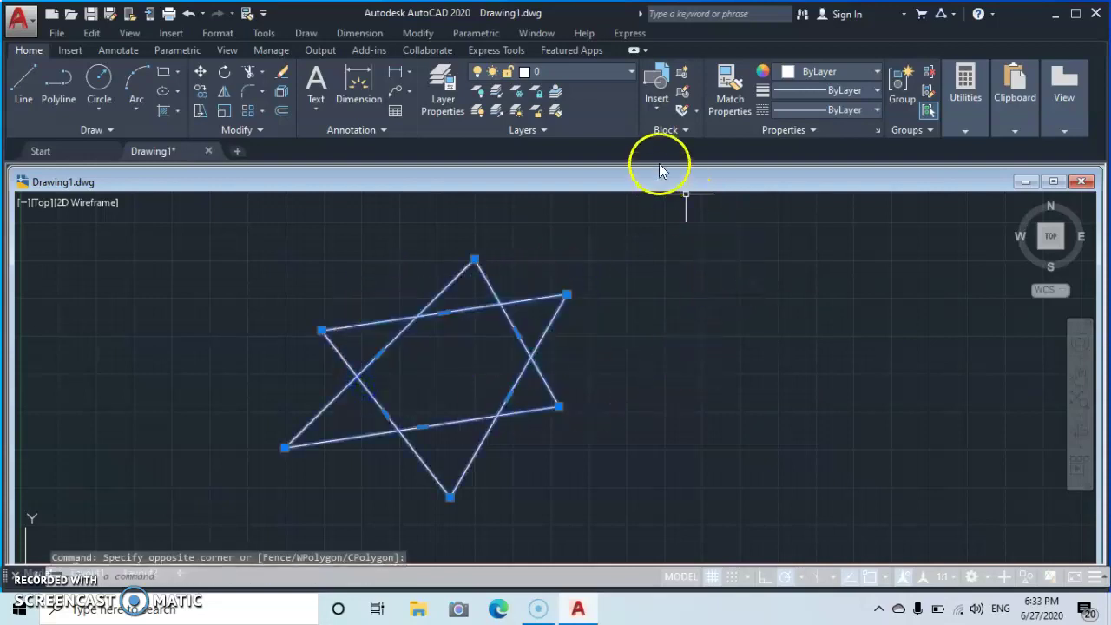
left_click(686, 75)
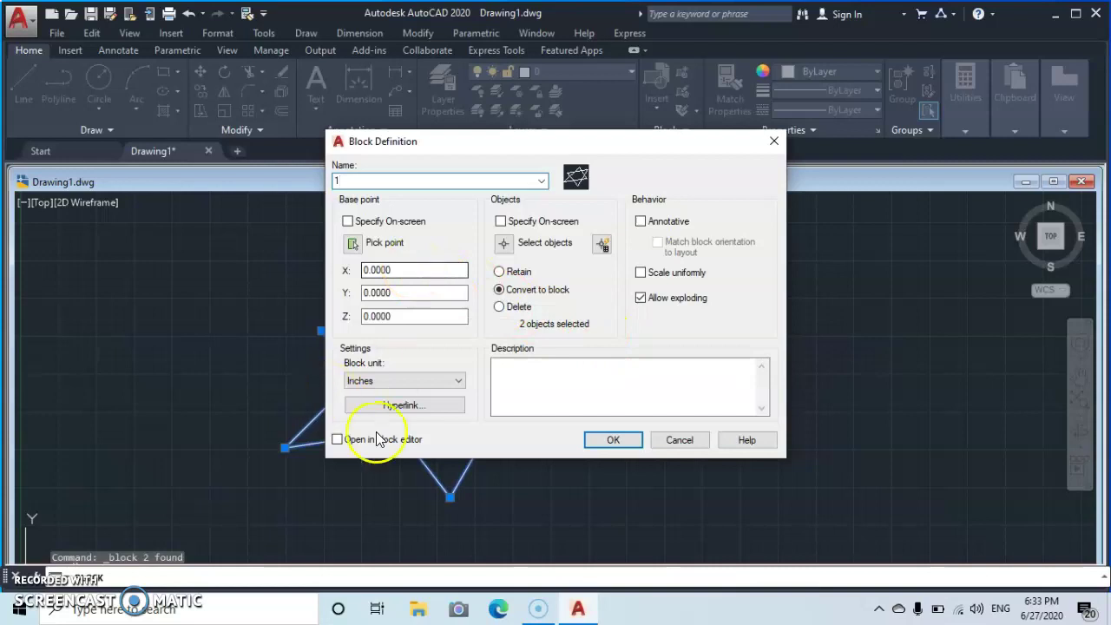
left_click(608, 440)
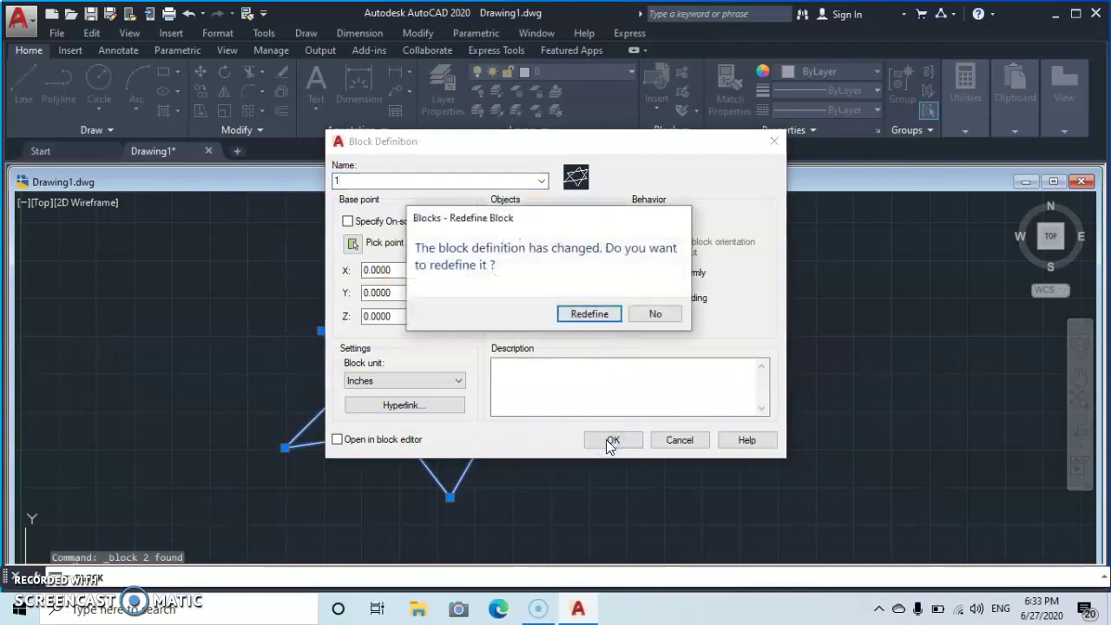
left_click(588, 314)
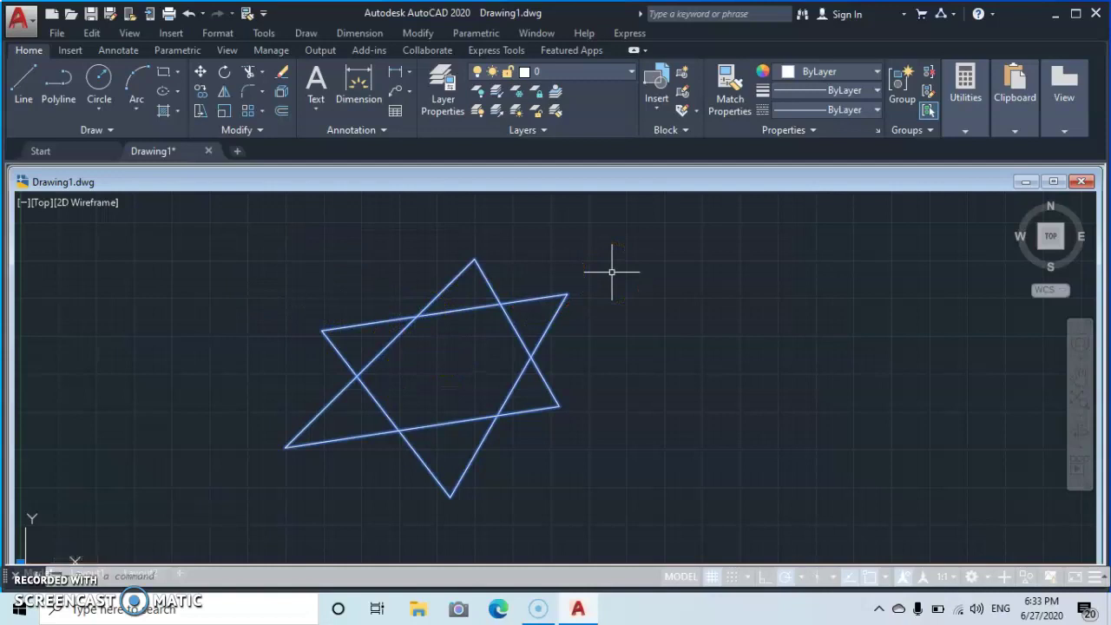
- Copy the star from its right vertex to a position right of the original
key("Escape")
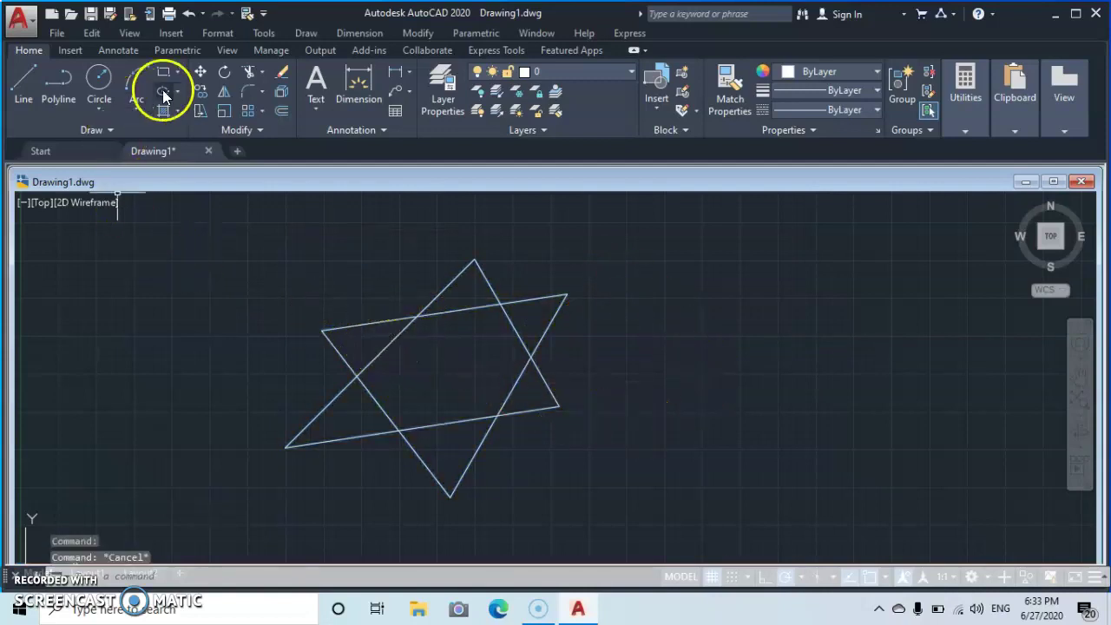
left_click(200, 90)
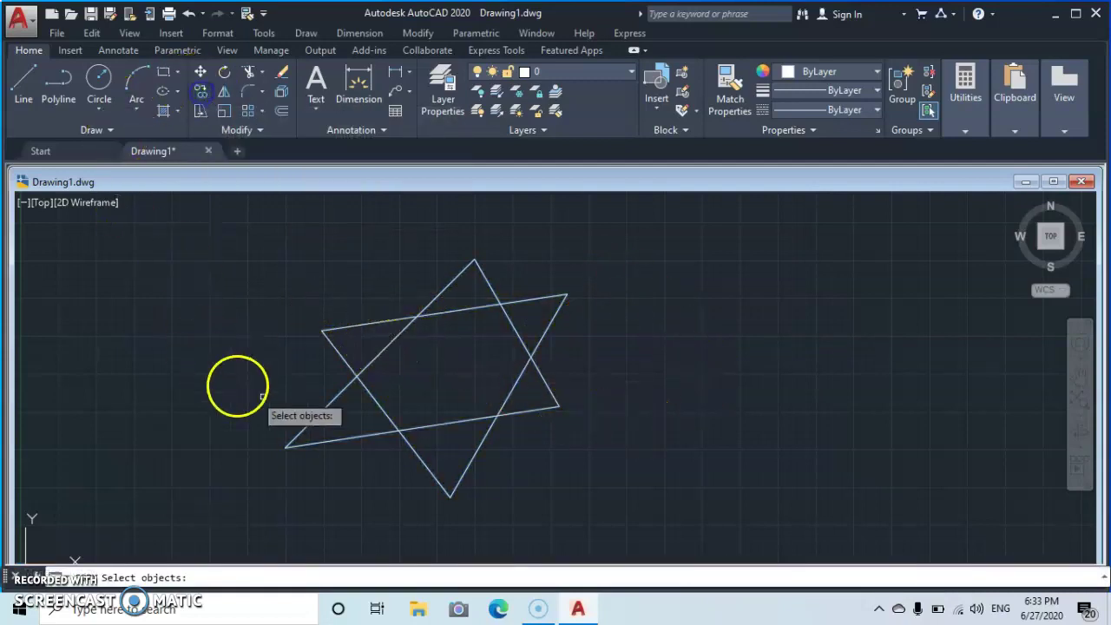
left_click(603, 337)
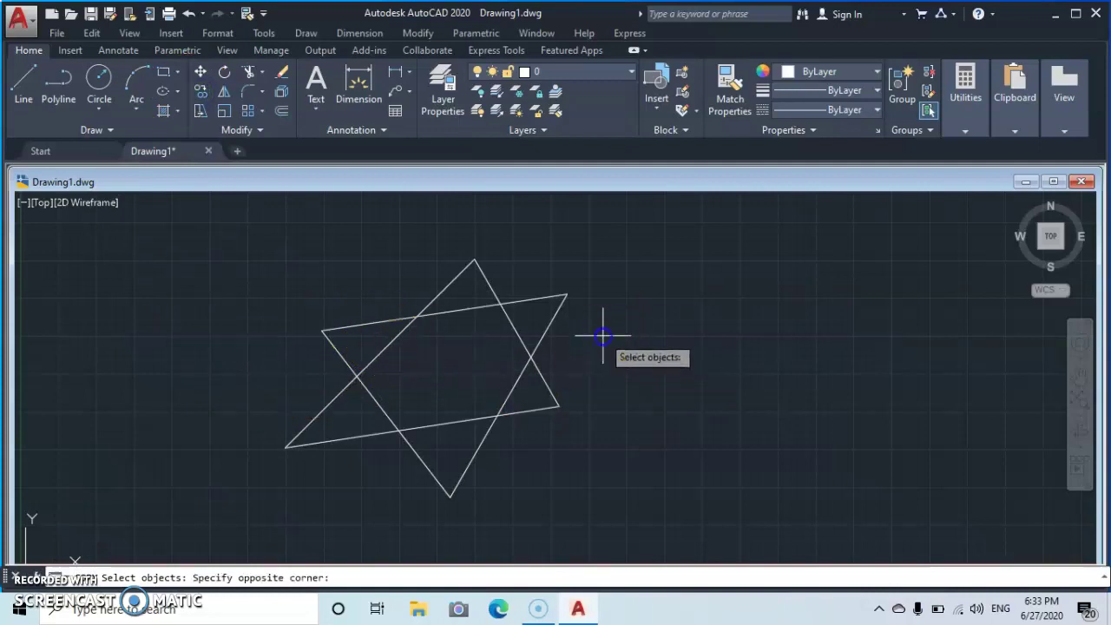
left_click(427, 377)
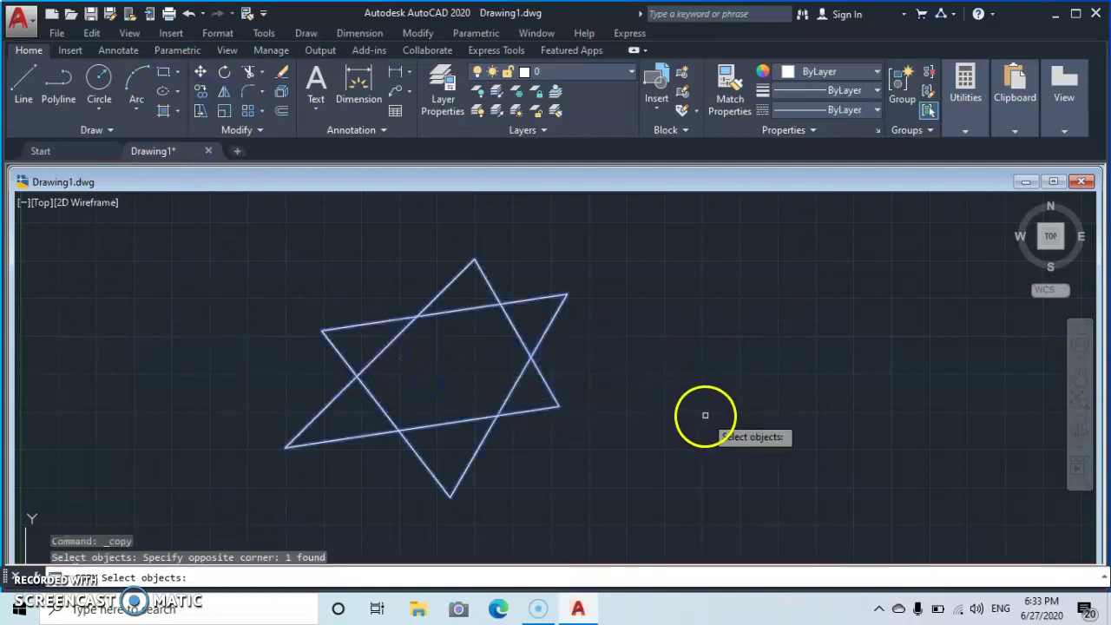
key("Return")
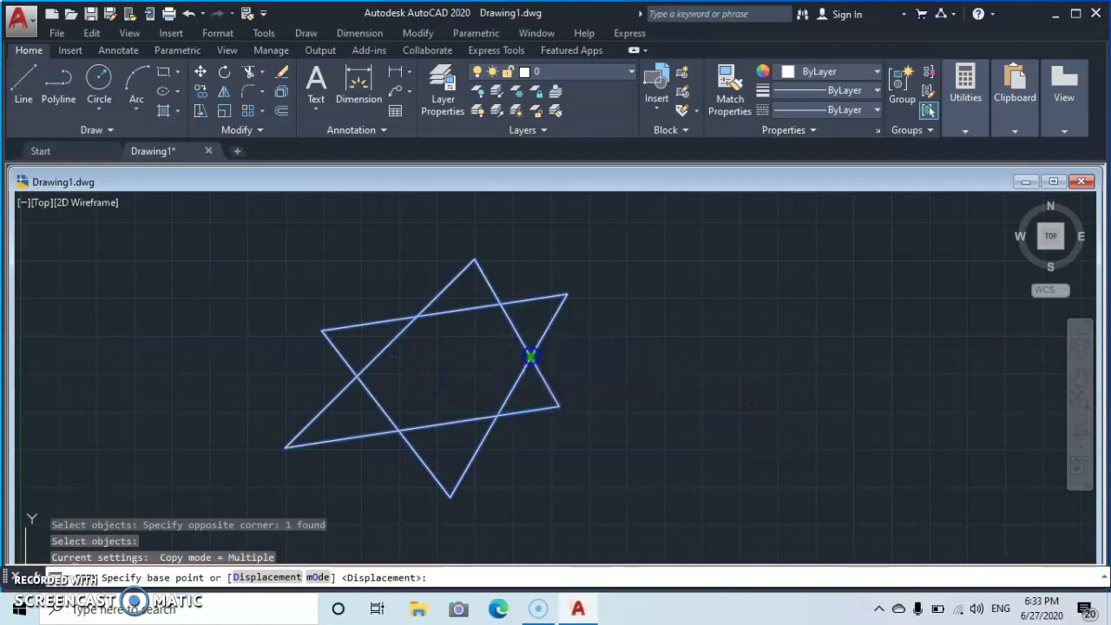
left_click(531, 356)
left_click(848, 324)
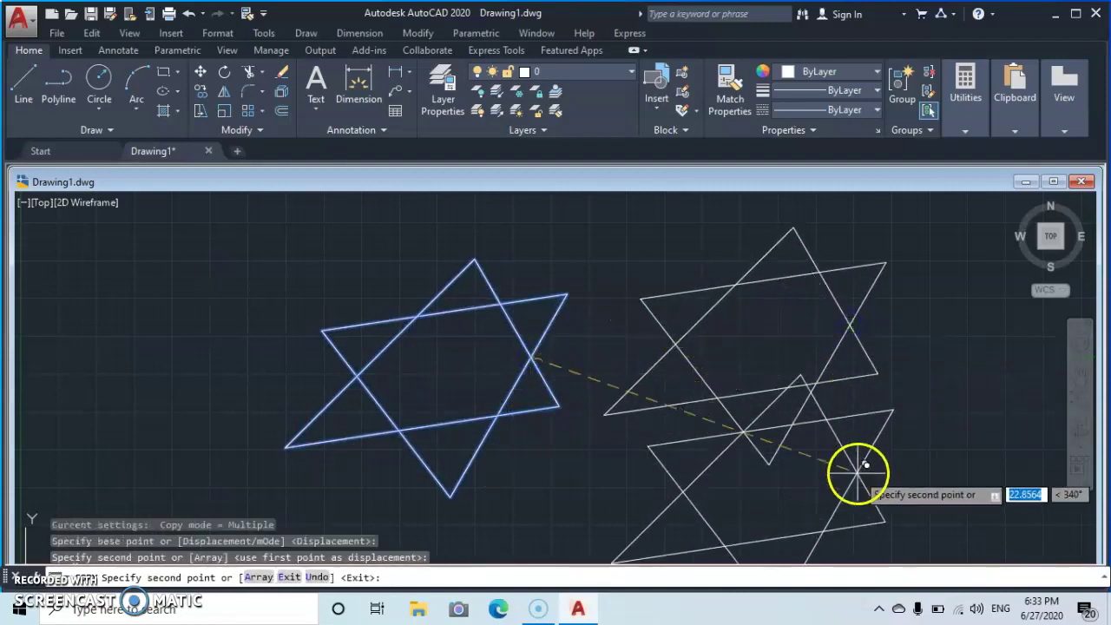
key("Escape")
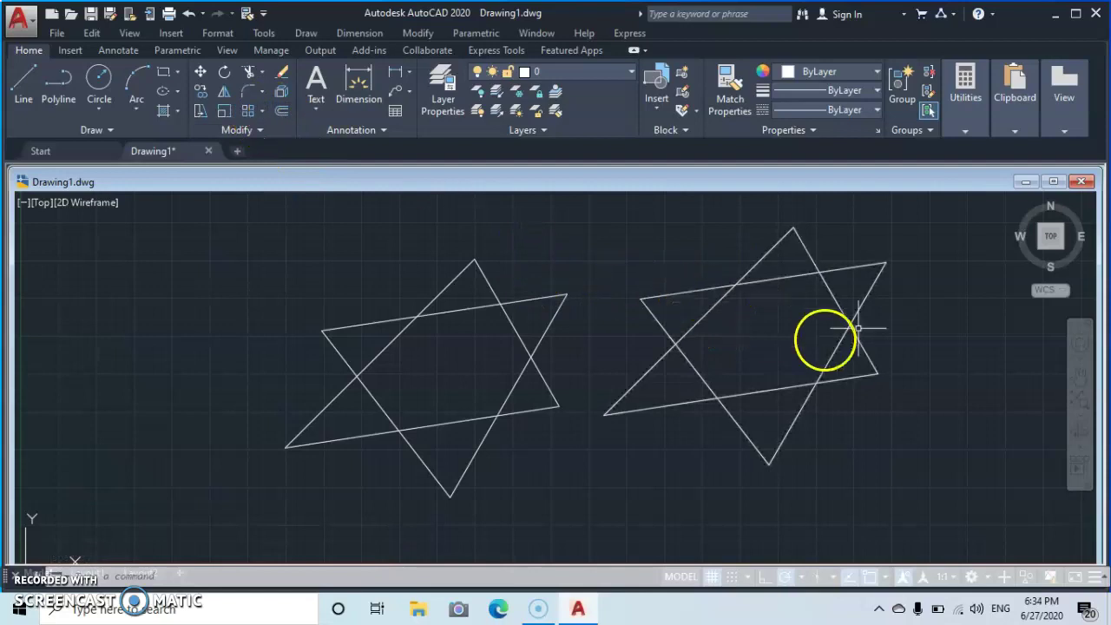
left_click(898, 304)
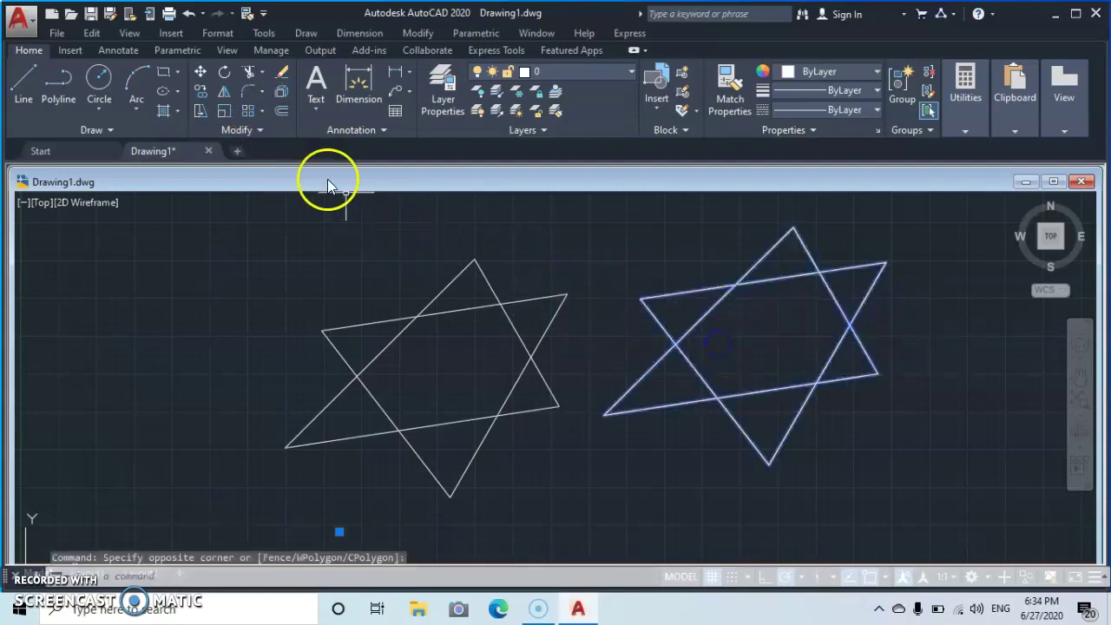
- Explode the right-hand star's two triangles into individual lines
left_click(278, 93)
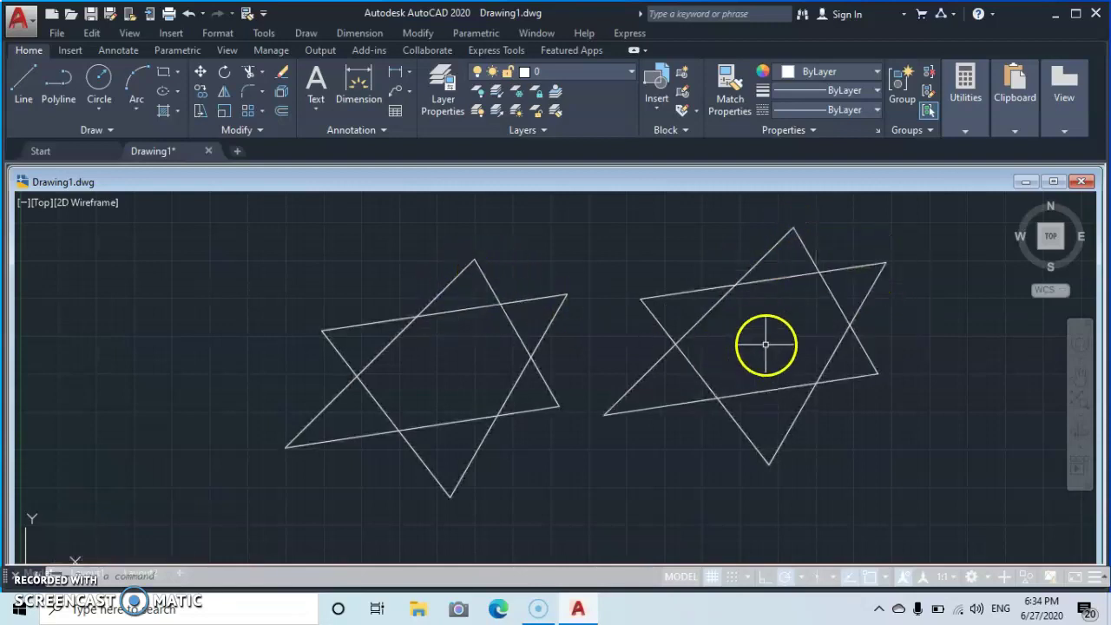
left_click(899, 304)
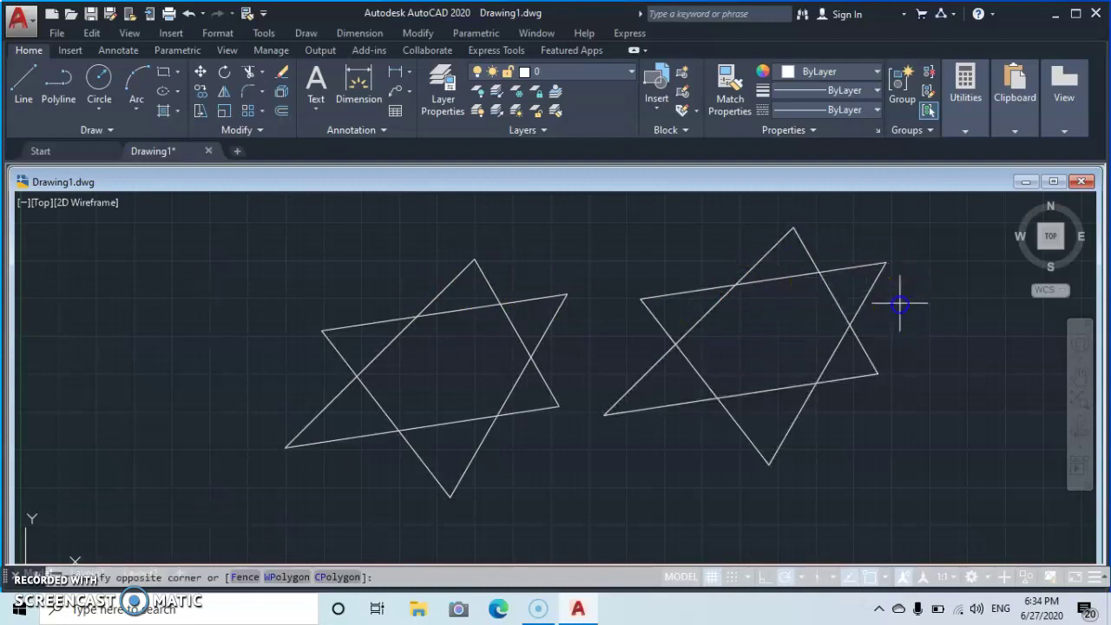
left_click(755, 373)
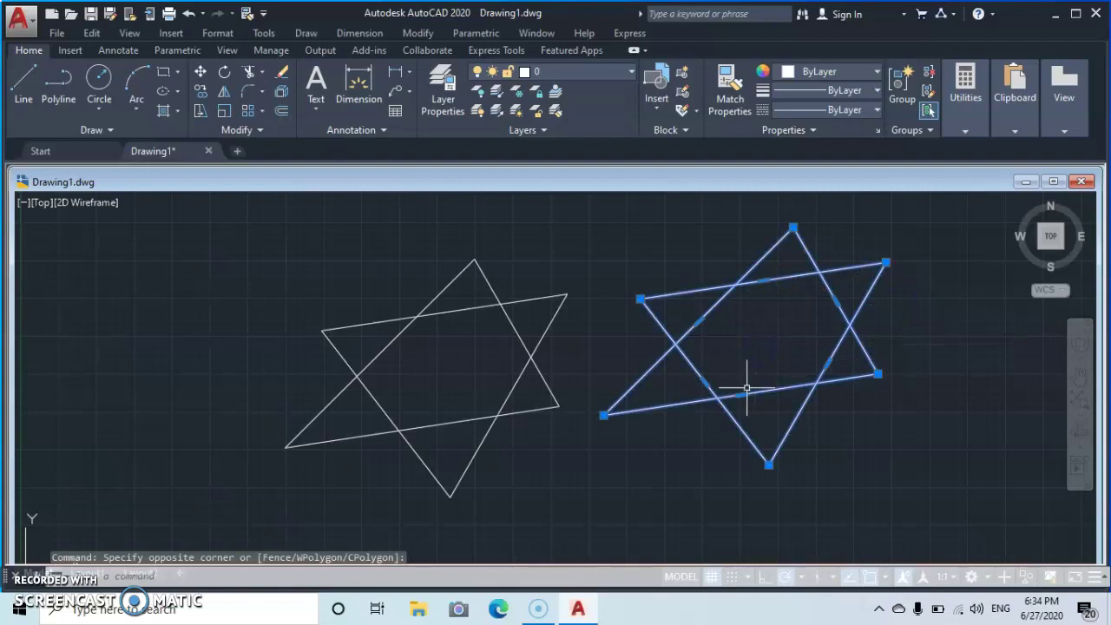
left_click(282, 94)
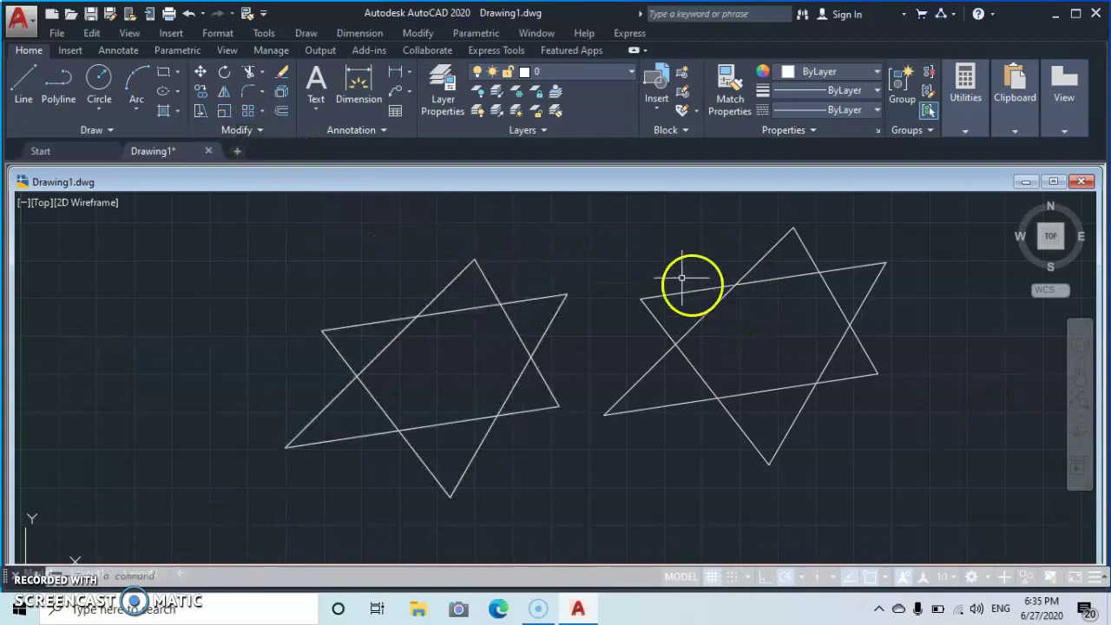
- Join the right star's six lines into two triangle polylines and select both to show grips
left_click(259, 130)
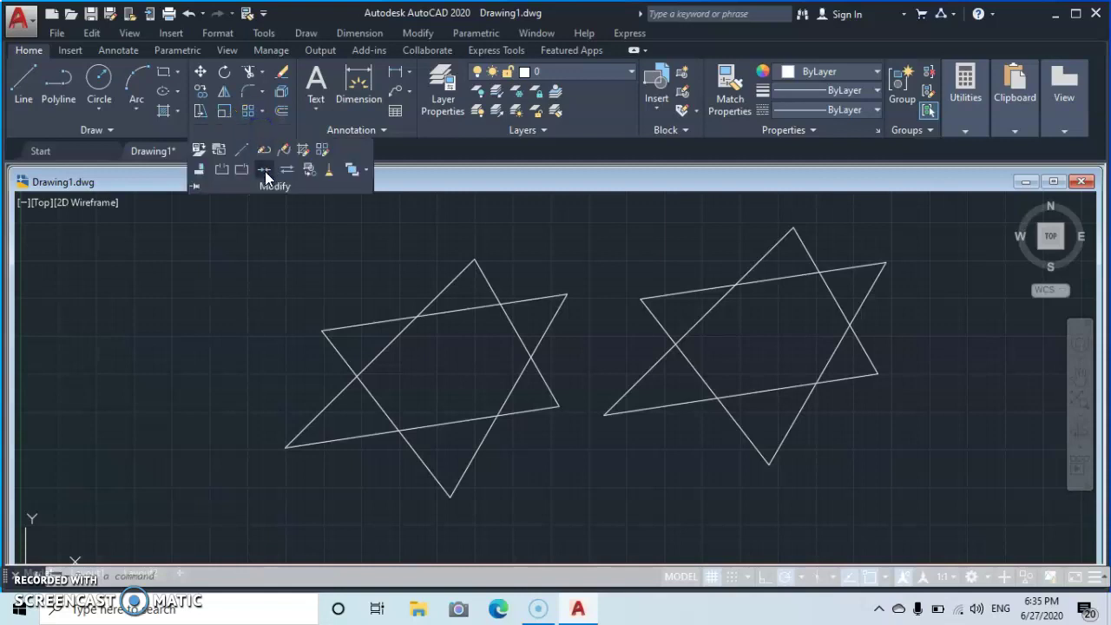
left_click(264, 171)
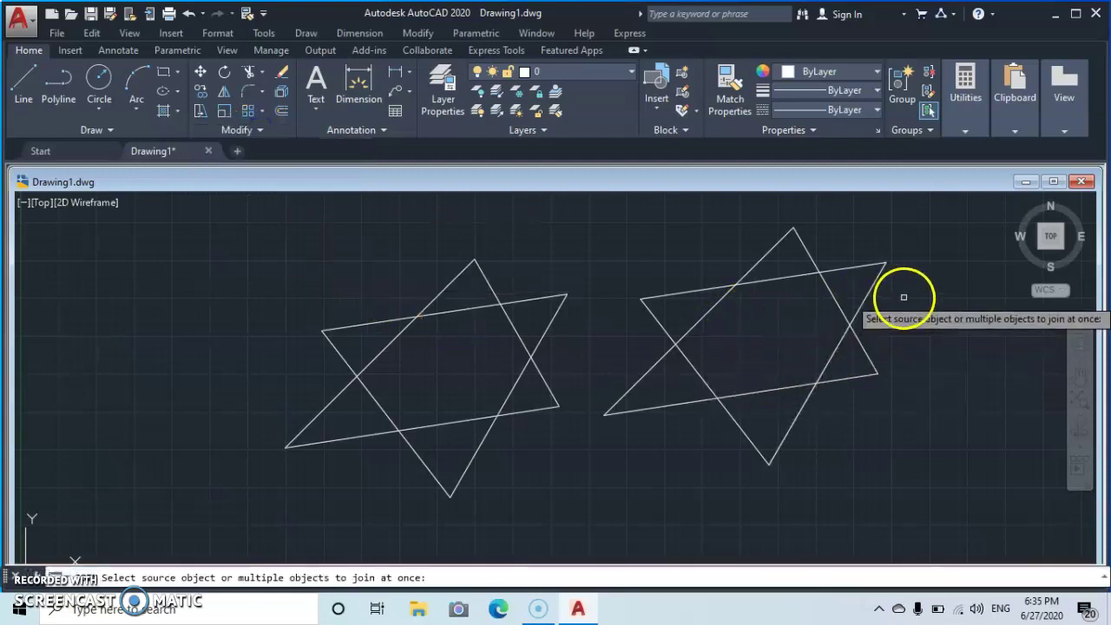
left_click(918, 236)
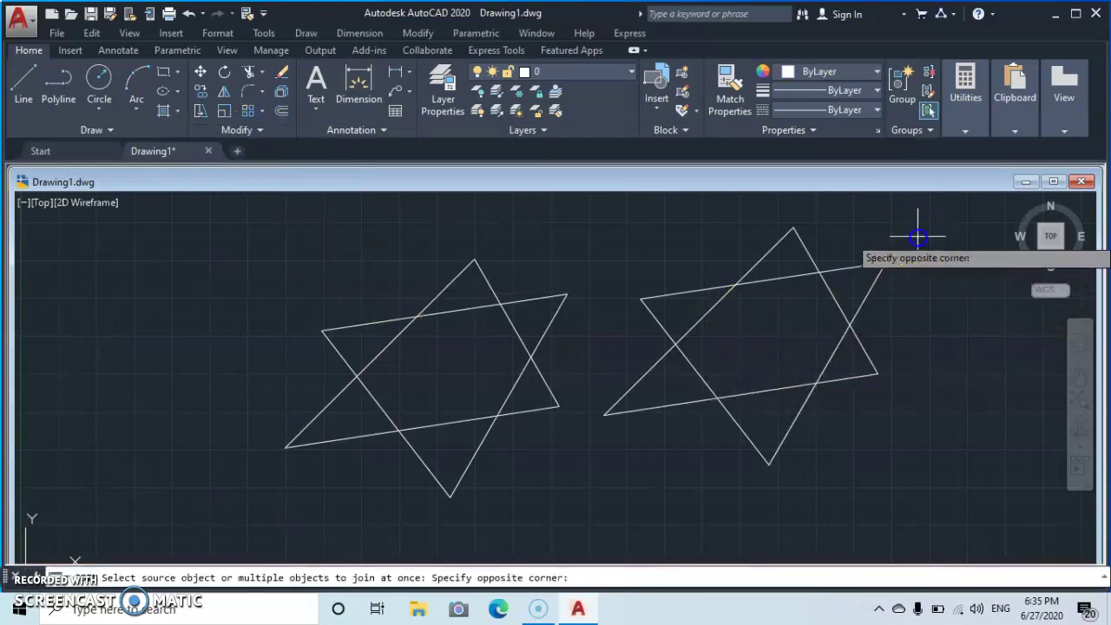
left_click(652, 405)
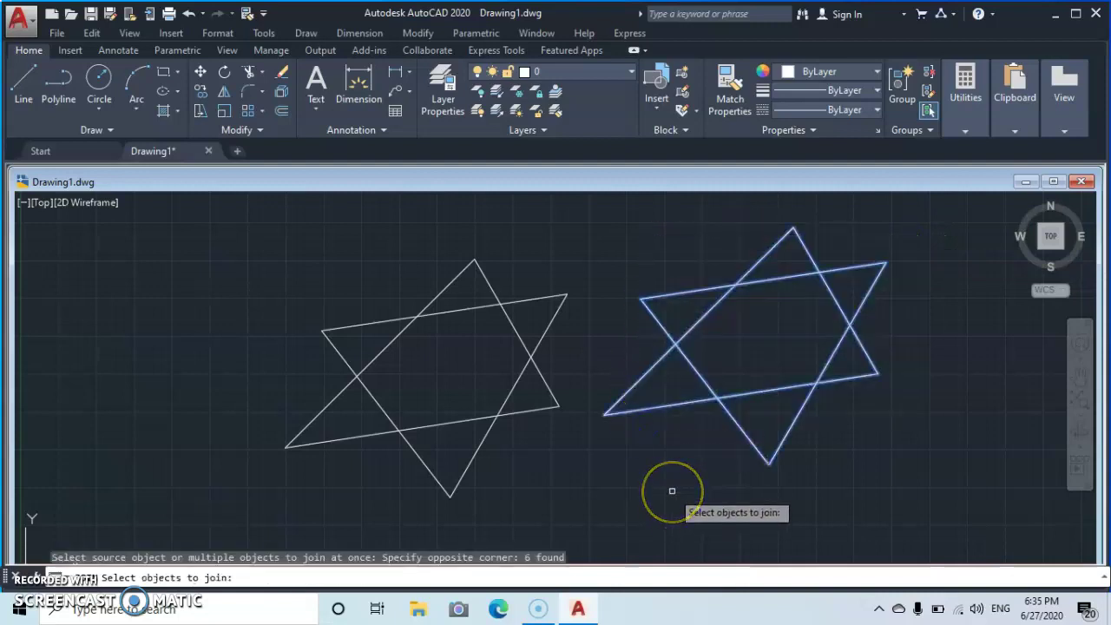
key("Return")
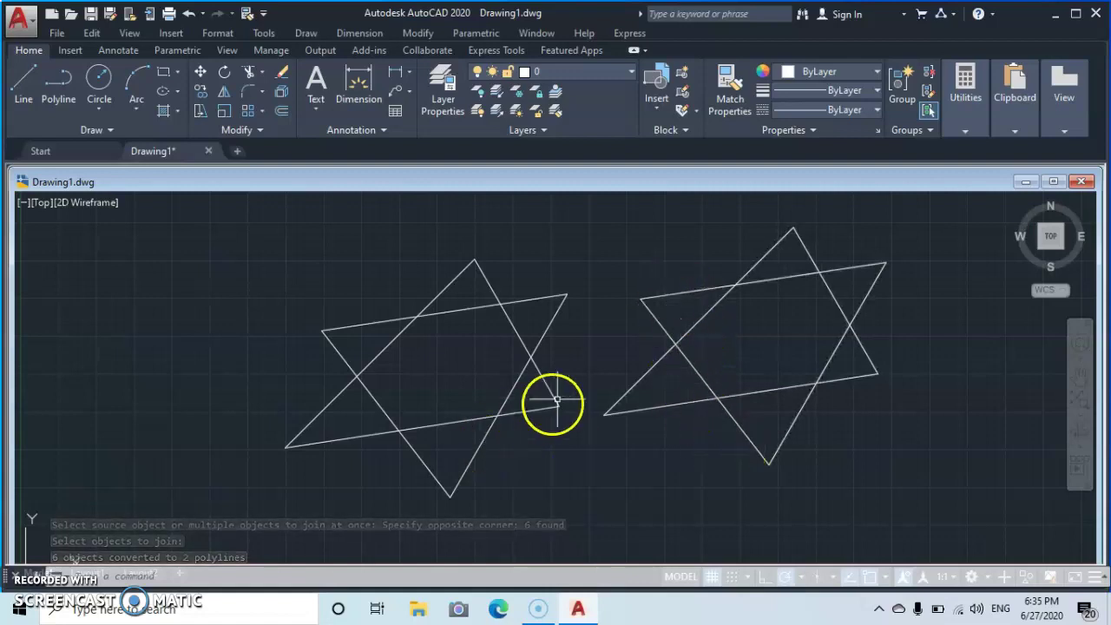
left_click(851, 269)
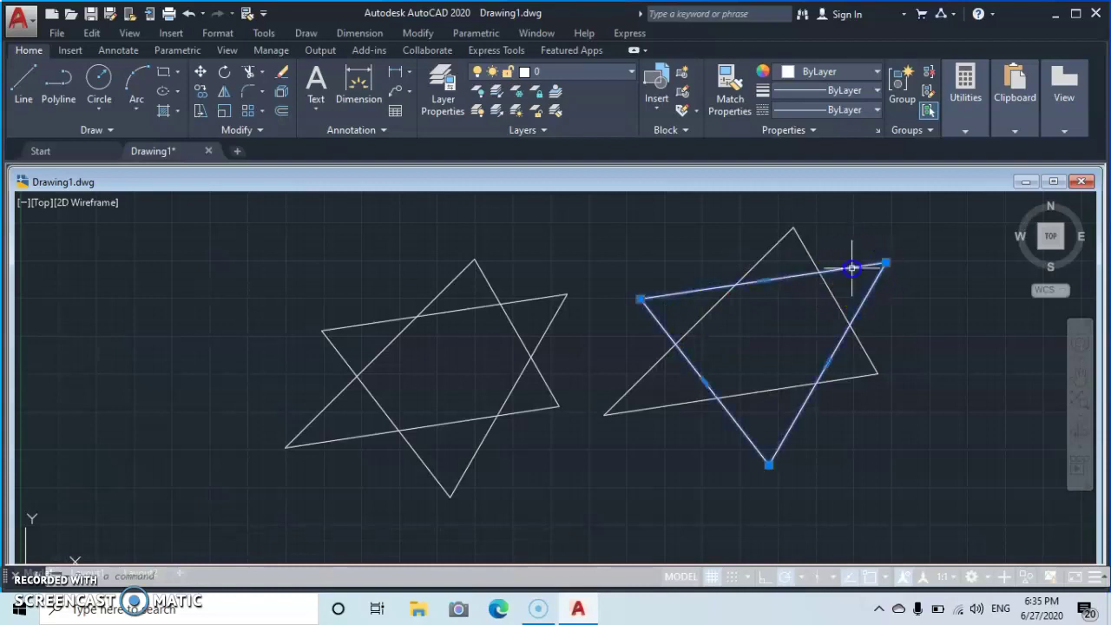
left_click(809, 256)
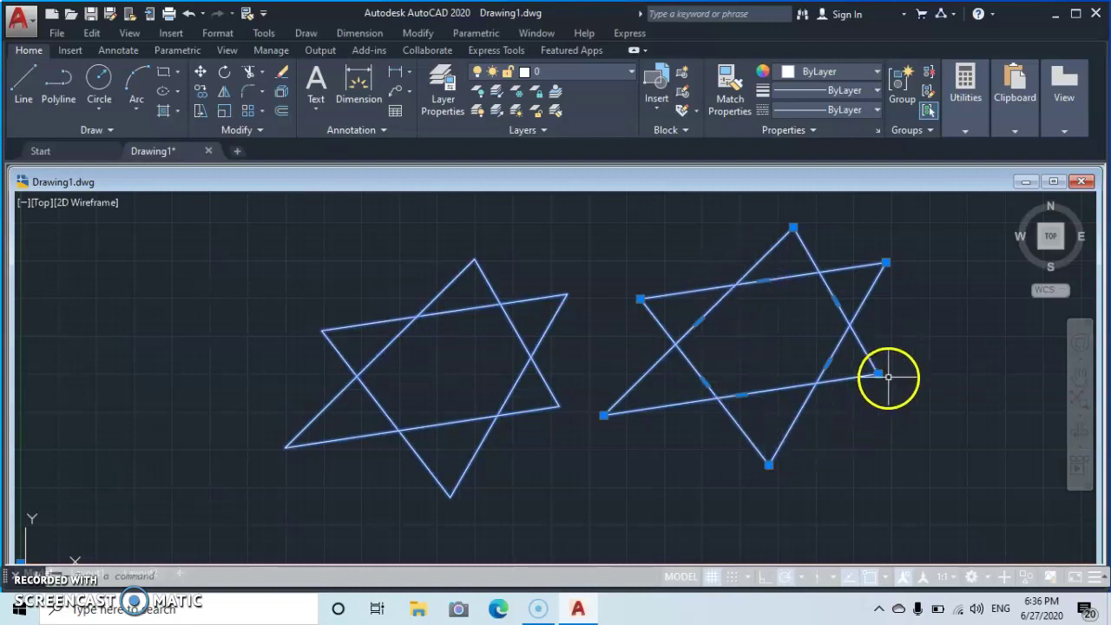
- Stretch the right star's right, upper-left, lower-left and upper-right vertices outward
mouse_move(879, 374)
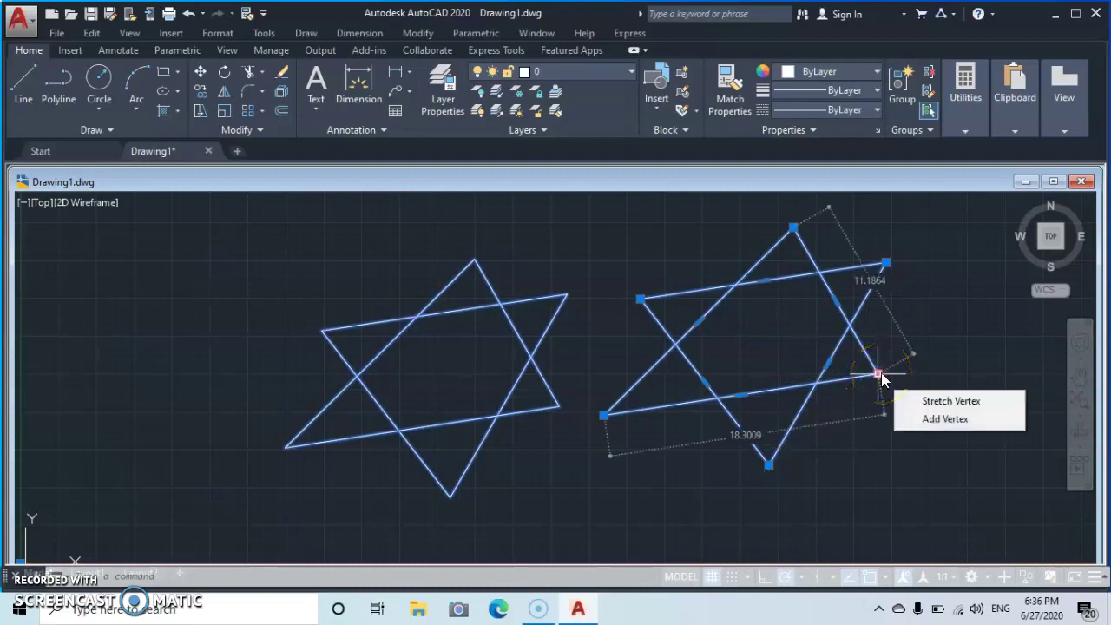
left_click(879, 374)
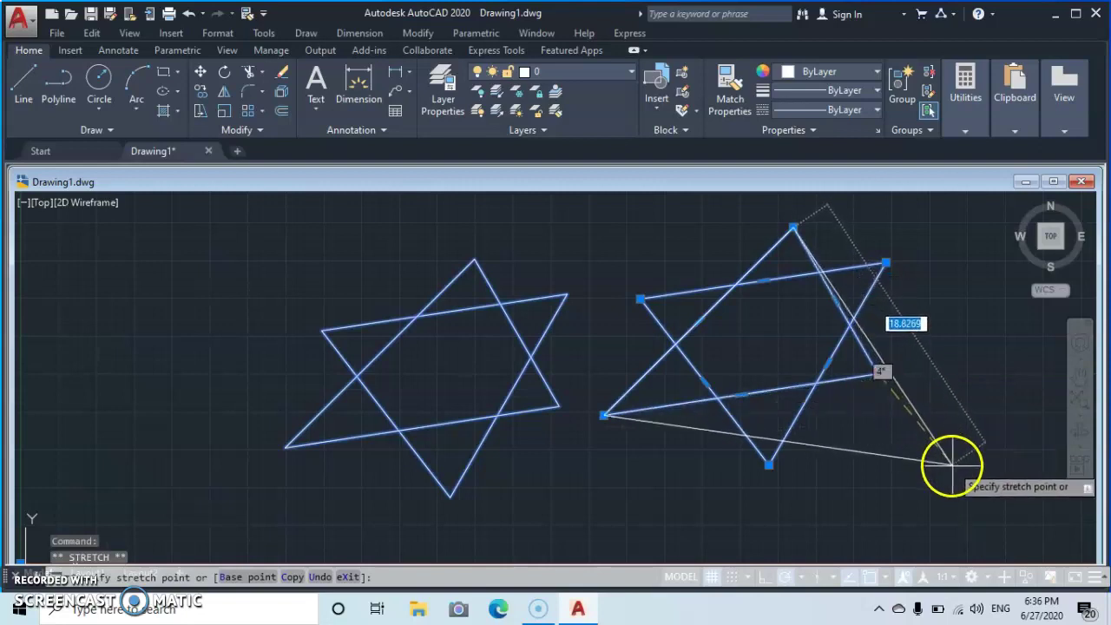
left_click(993, 499)
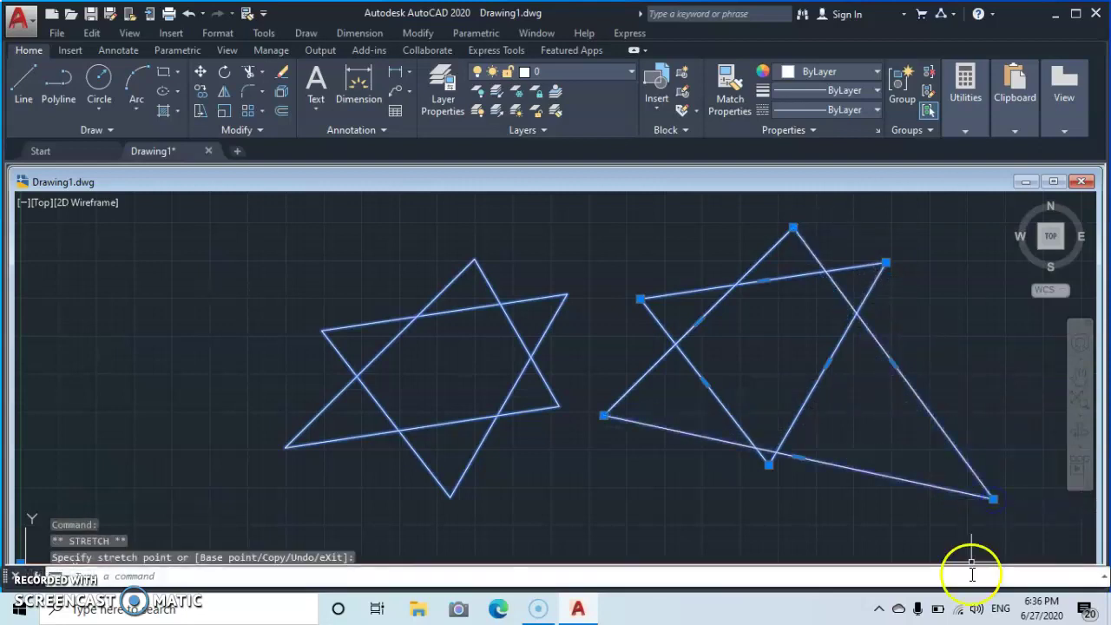
left_click(640, 298)
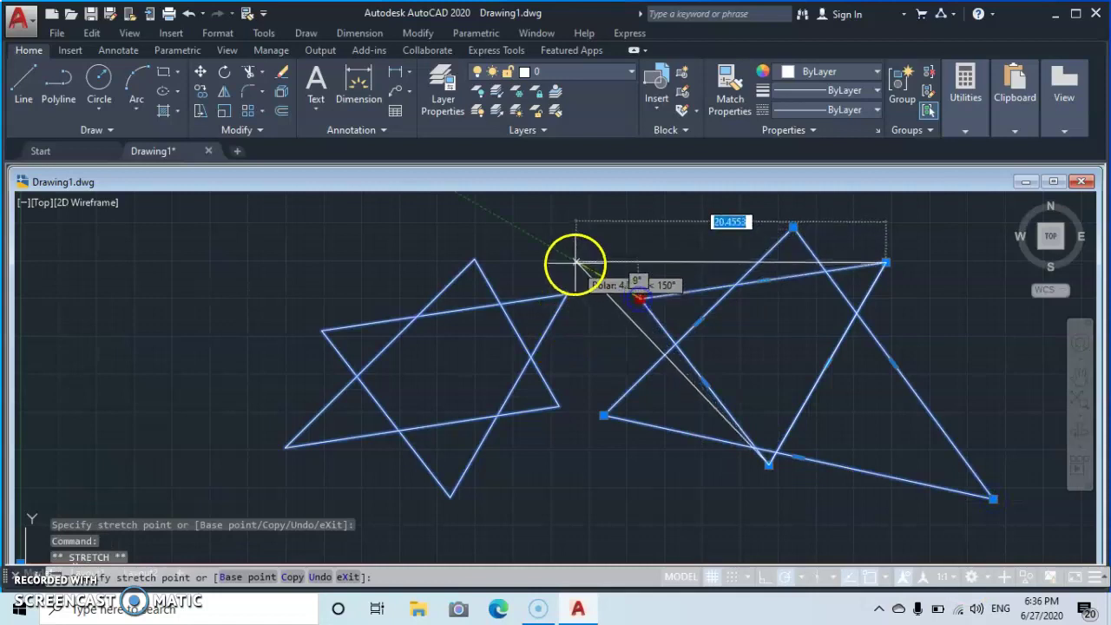
left_click(546, 244)
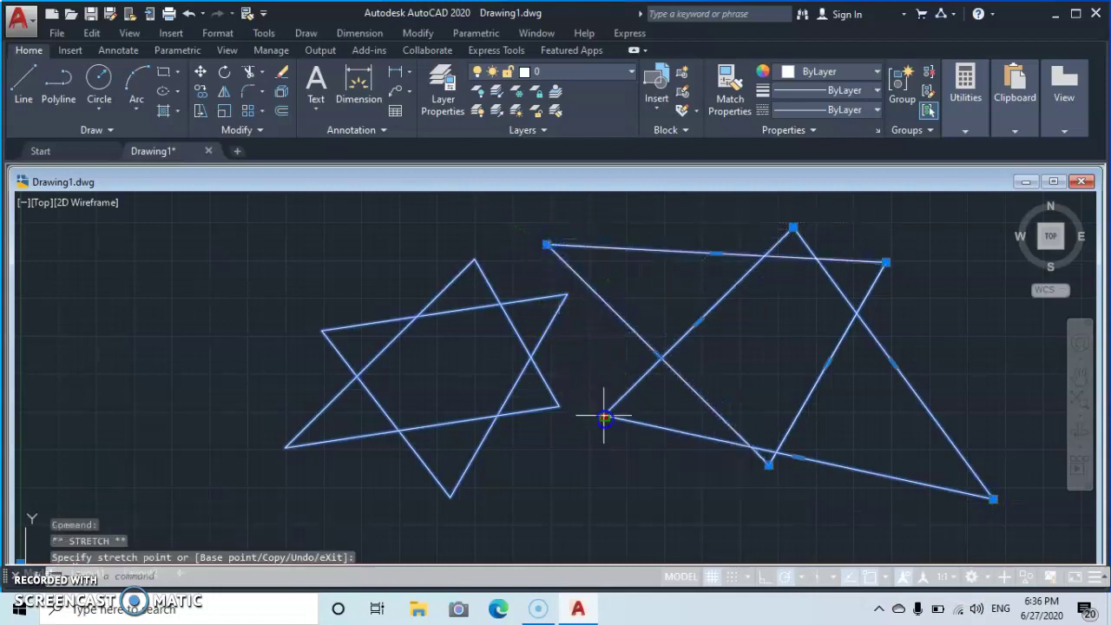
left_click(480, 460)
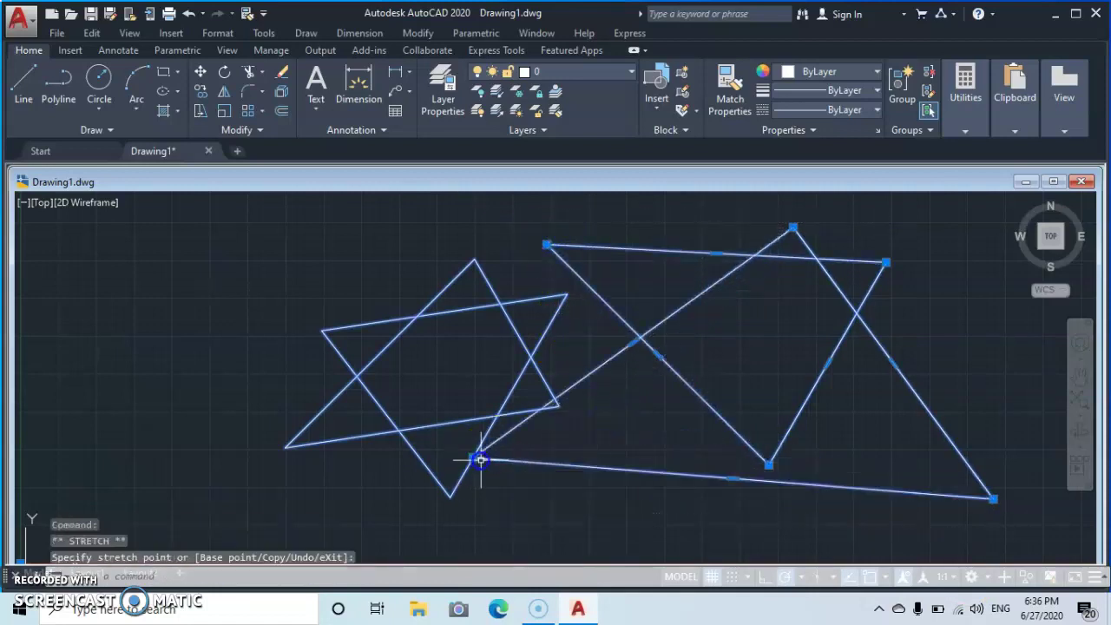
left_click(886, 261)
left_click(979, 208)
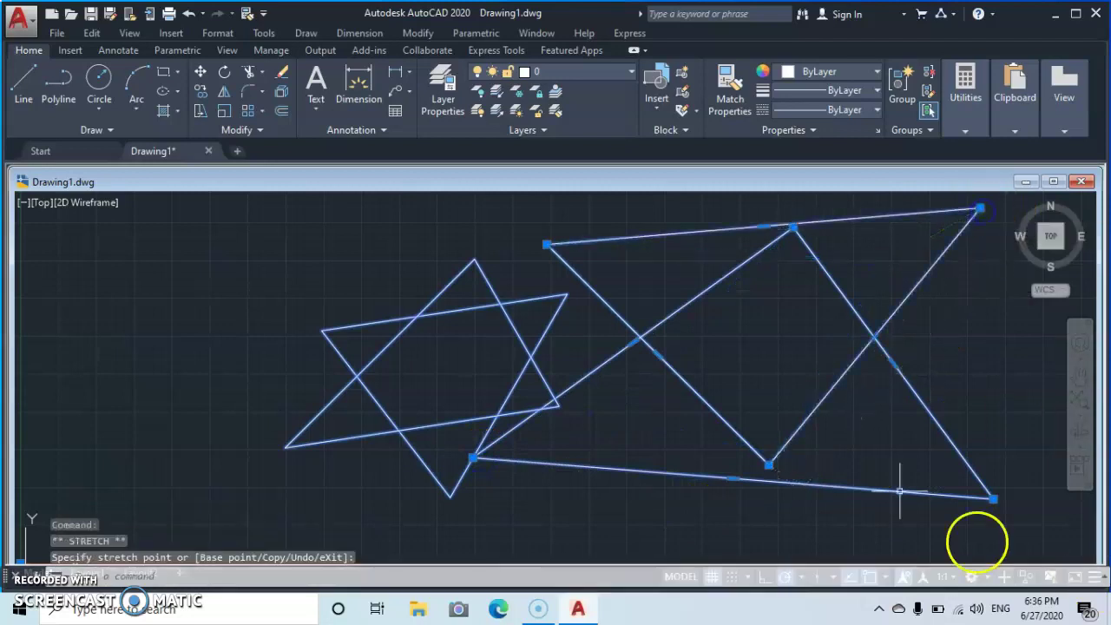
- Pull the top and bottom vertices inward to form a thin inverted top triangle over a wide lower one
left_click(791, 228)
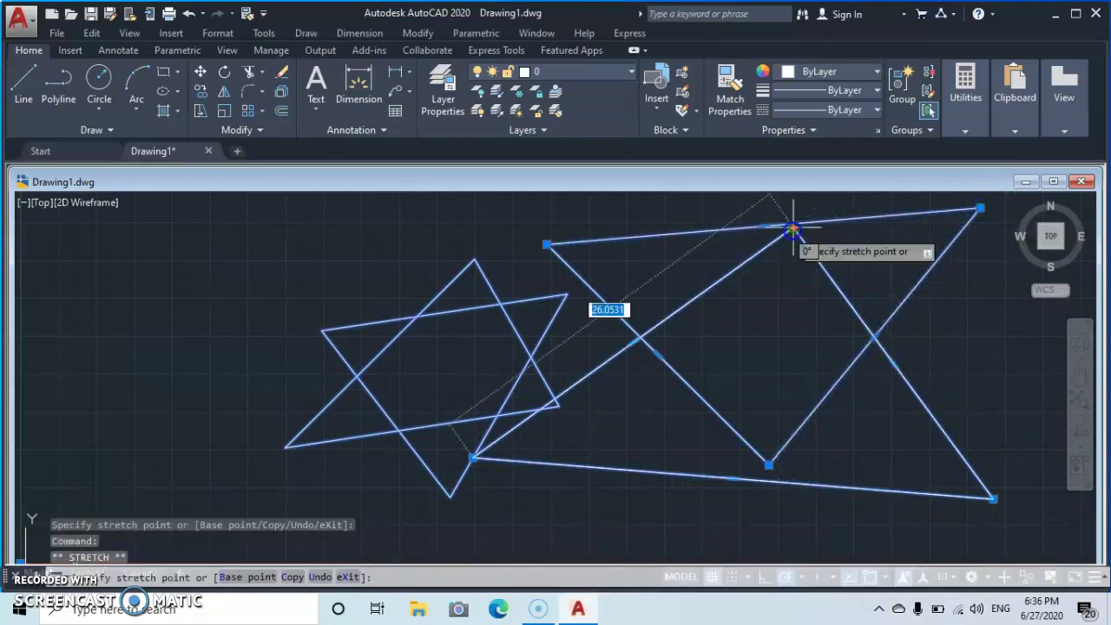
left_click(779, 304)
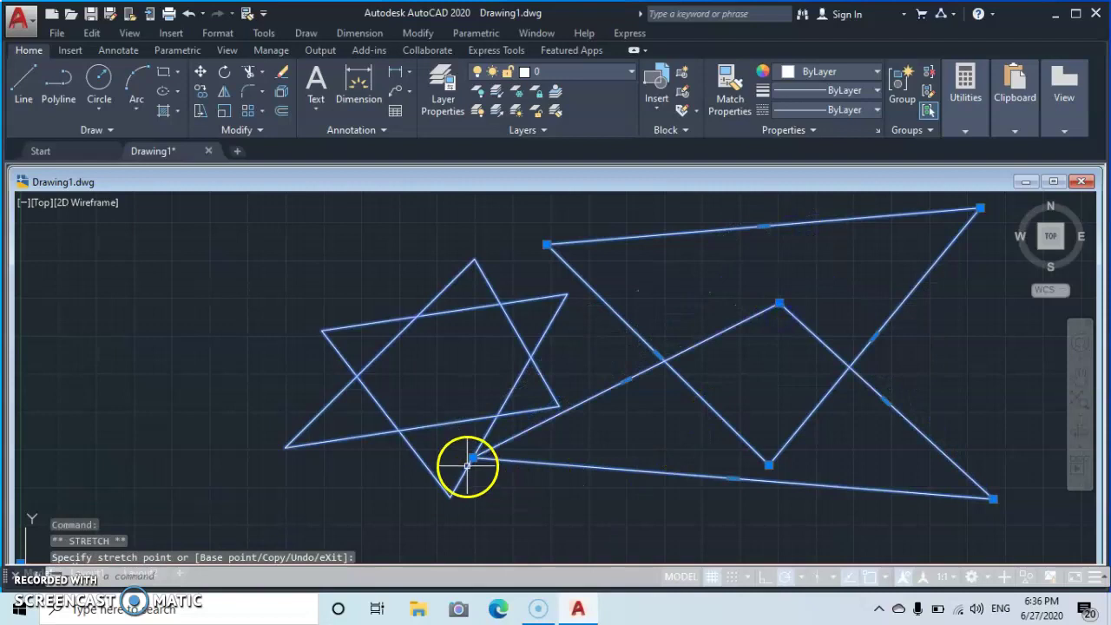
left_click(732, 478)
left_click(777, 305)
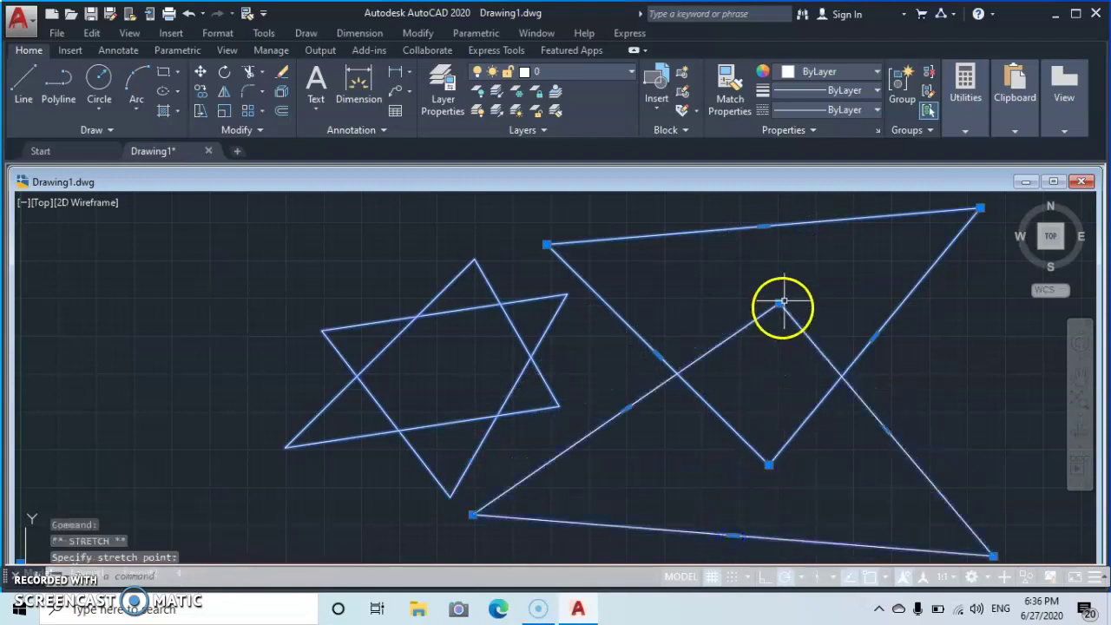
left_click(743, 497)
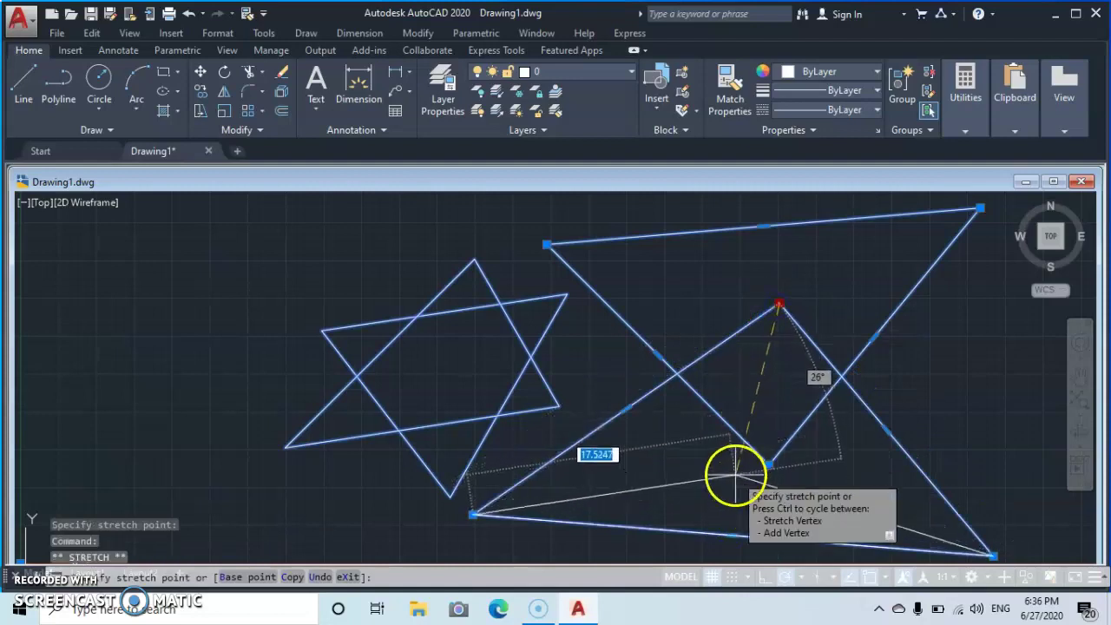
left_click(735, 473)
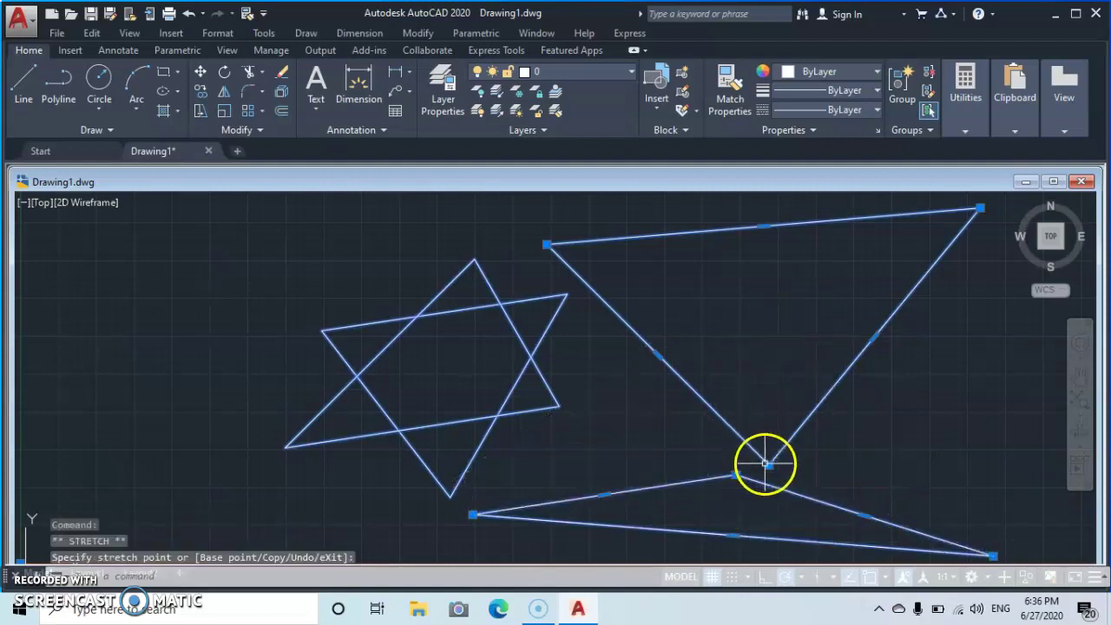
left_click(770, 465)
left_click(784, 284)
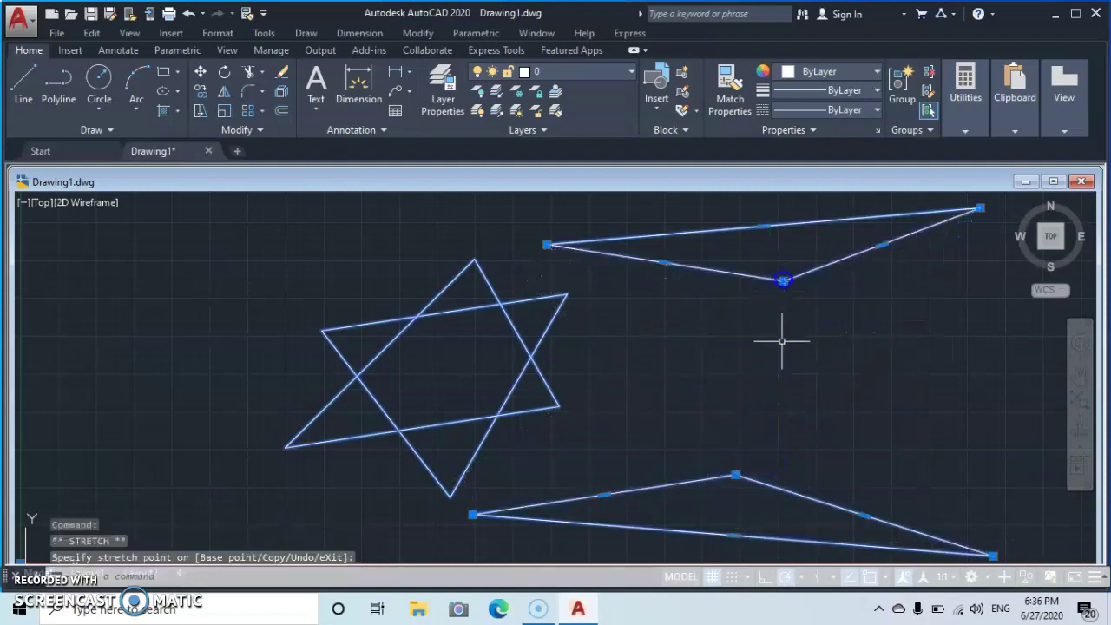
left_click(736, 475)
left_click(747, 365)
left_click(474, 514)
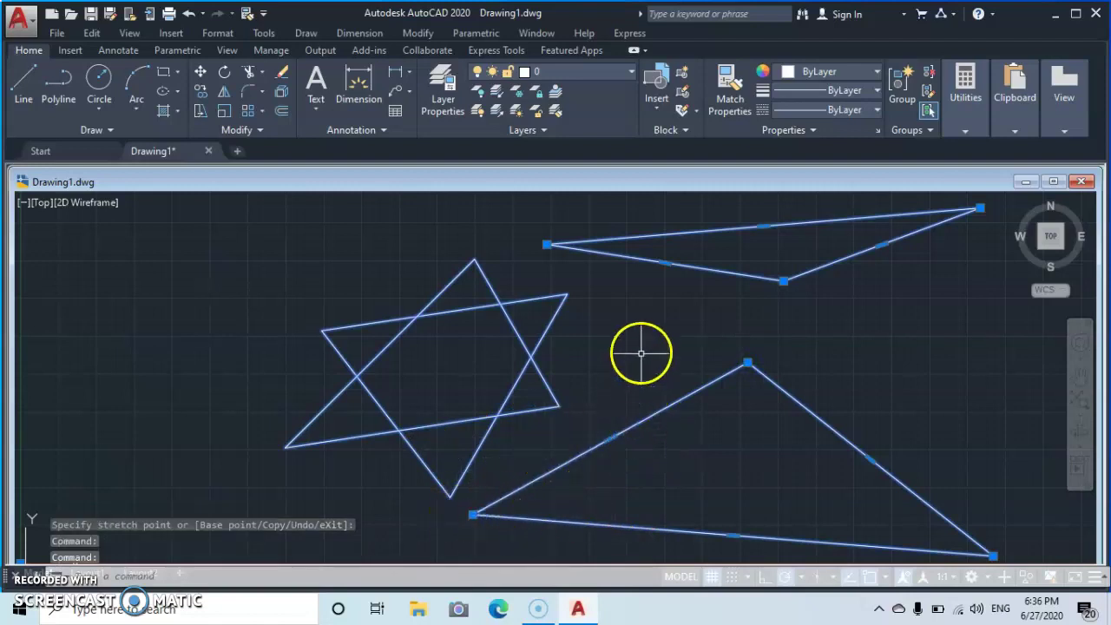
- Stretch the lower triangle's left vertex inward and its right edge upward
key("Escape")
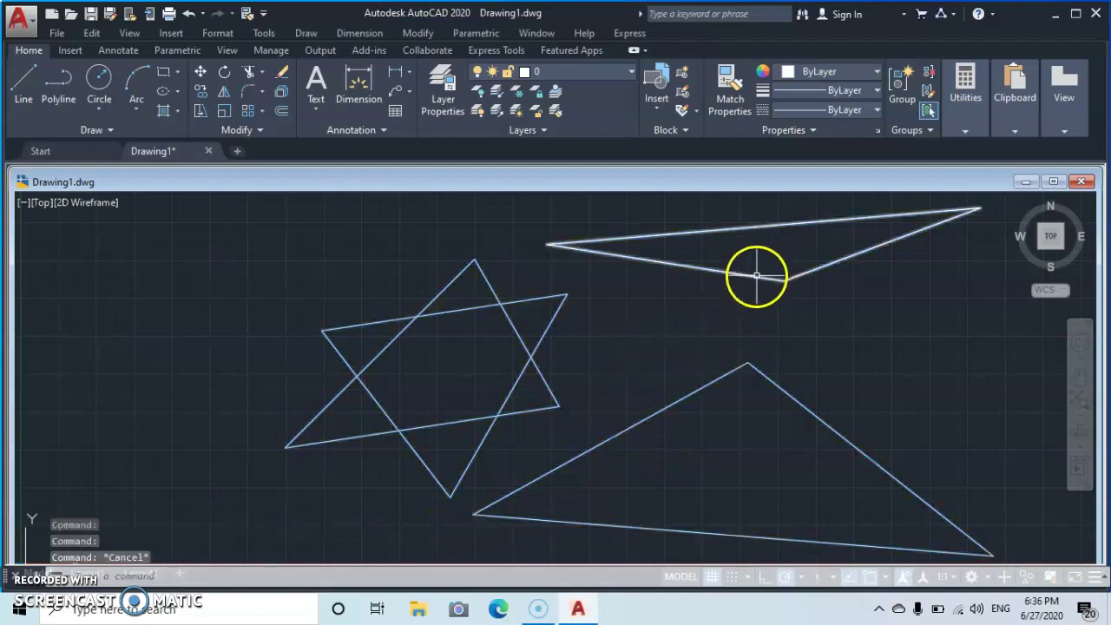
left_click(738, 371)
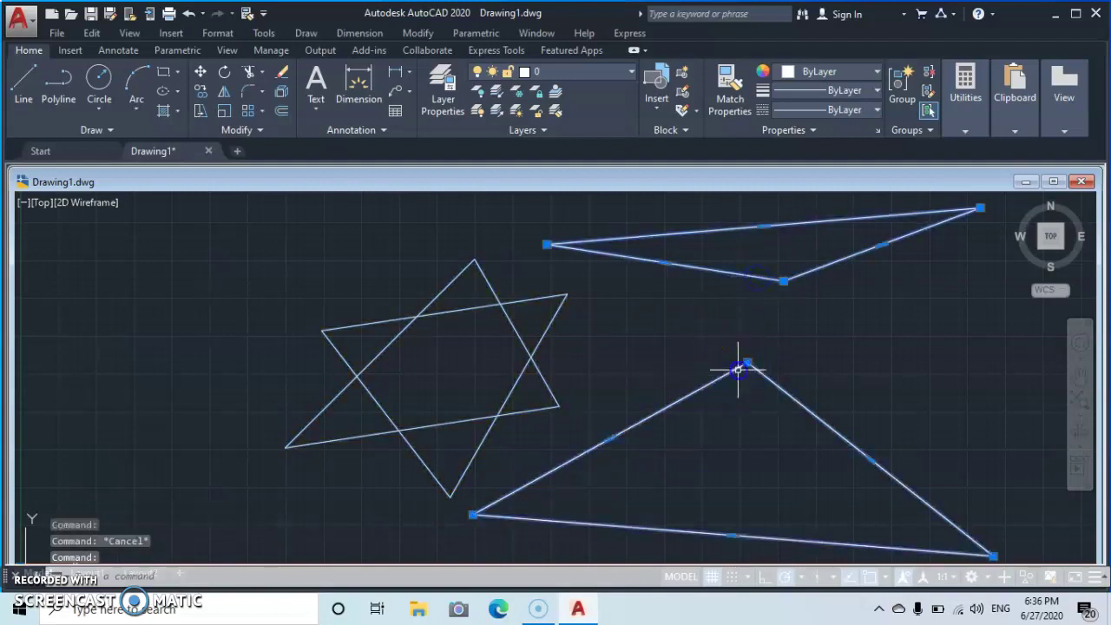
left_click(470, 516)
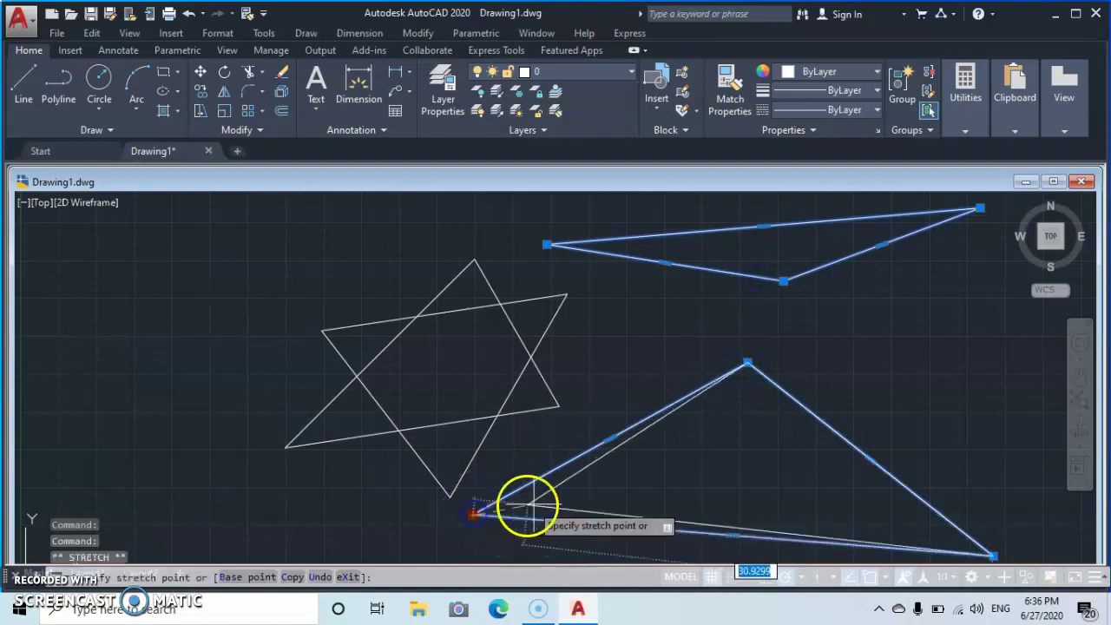
left_click(633, 486)
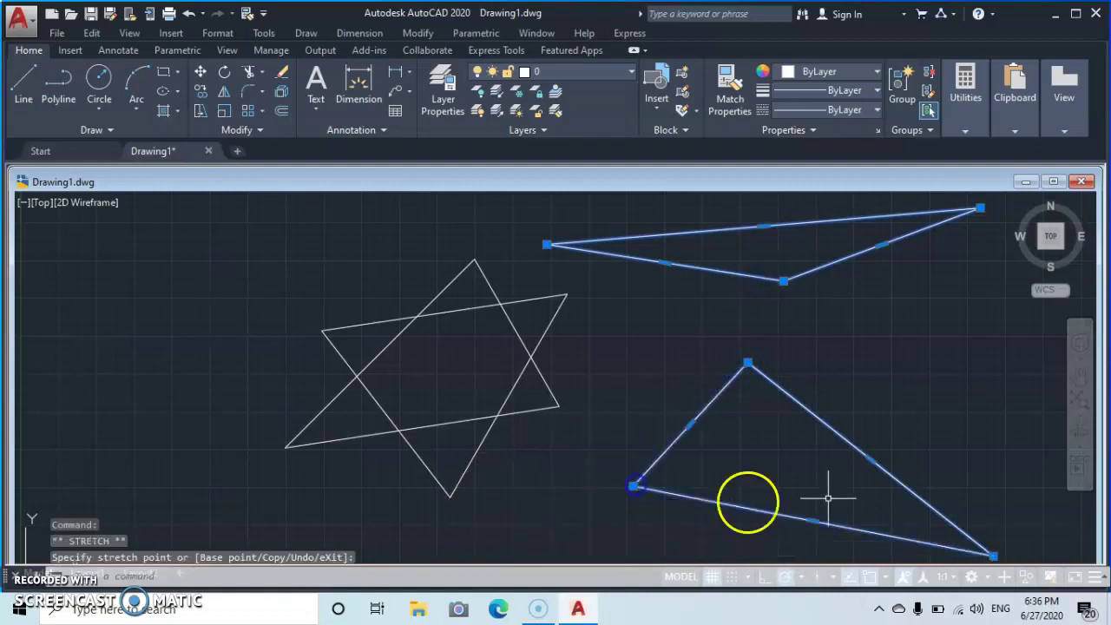
left_click(872, 461)
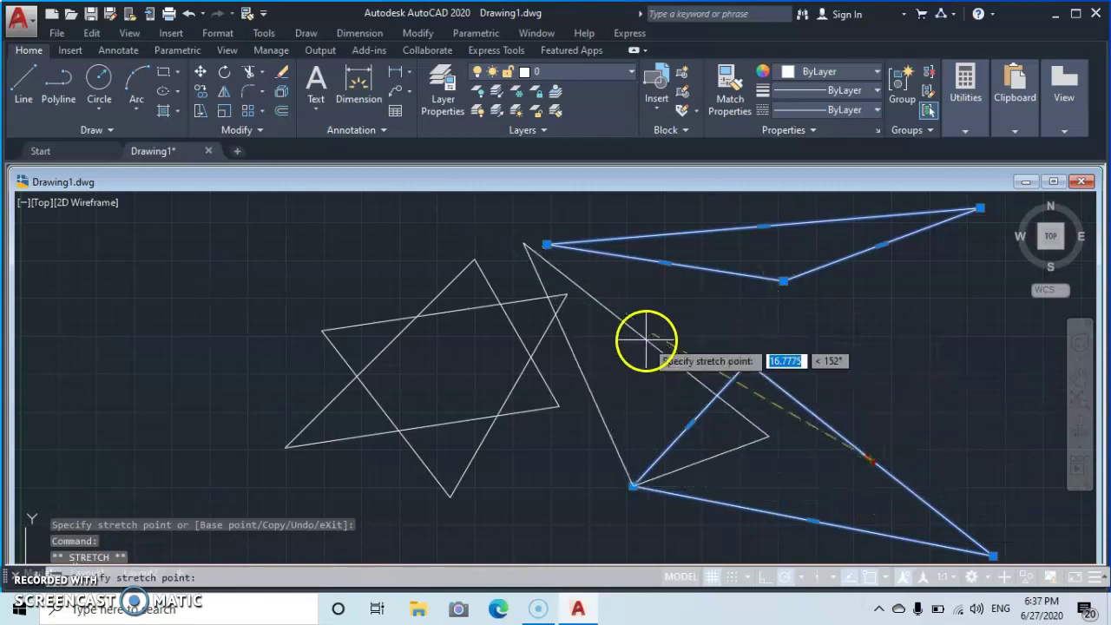
left_click(722, 276)
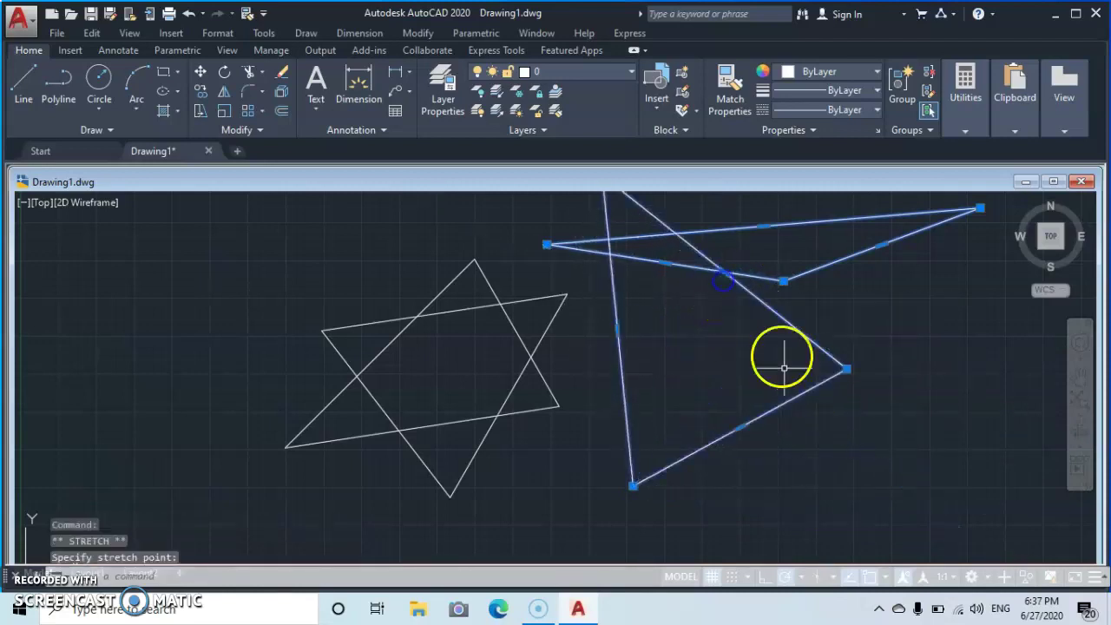
- Drag an edge midpoint down-right to form a second triangle, then add the star to the selection
left_click(547, 245)
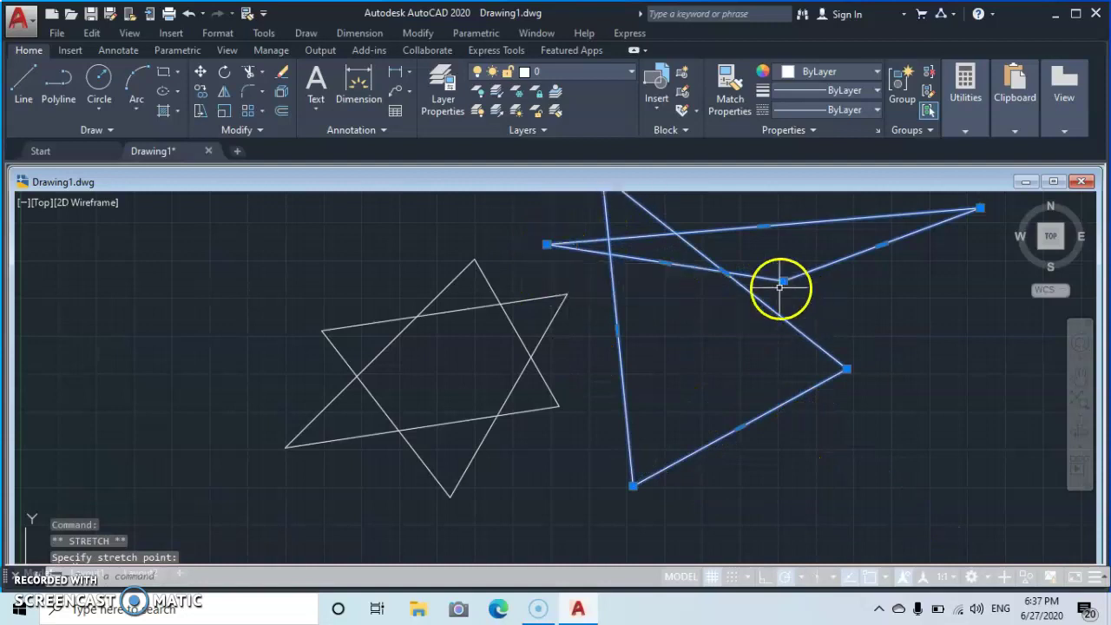
left_click(665, 263)
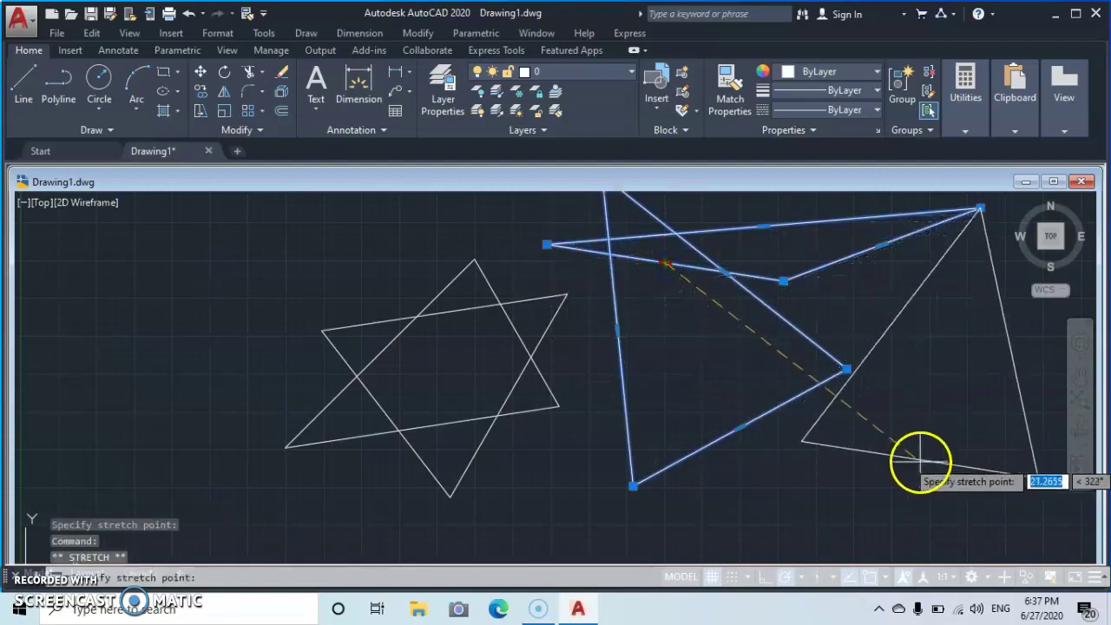
left_click(882, 487)
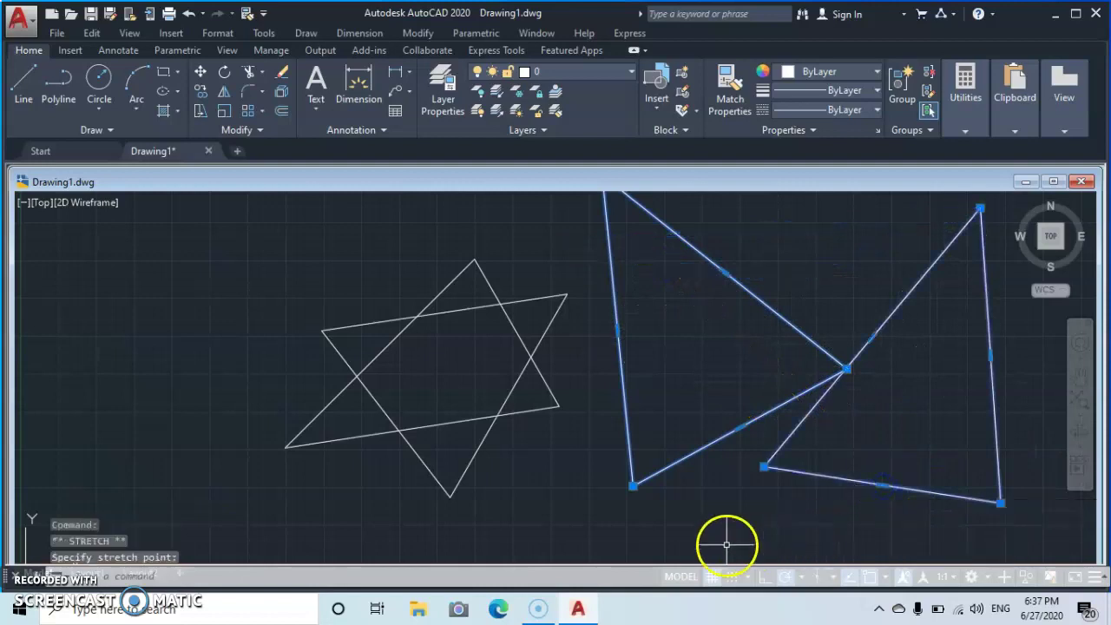
left_click(418, 317)
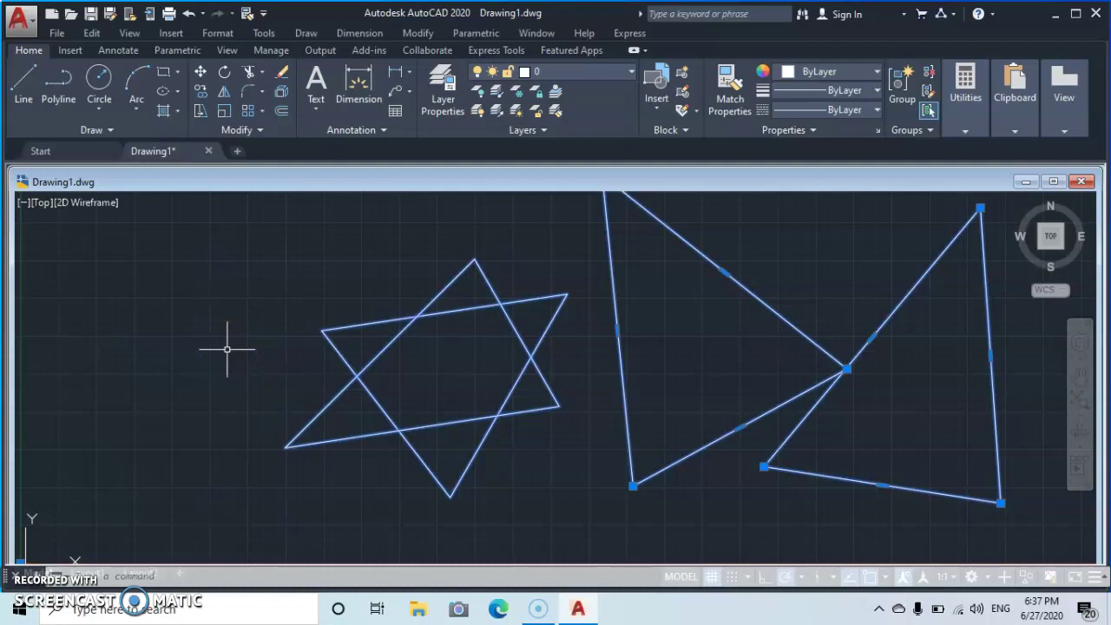
- Deselect all the star and triangle shapes
key("Escape")
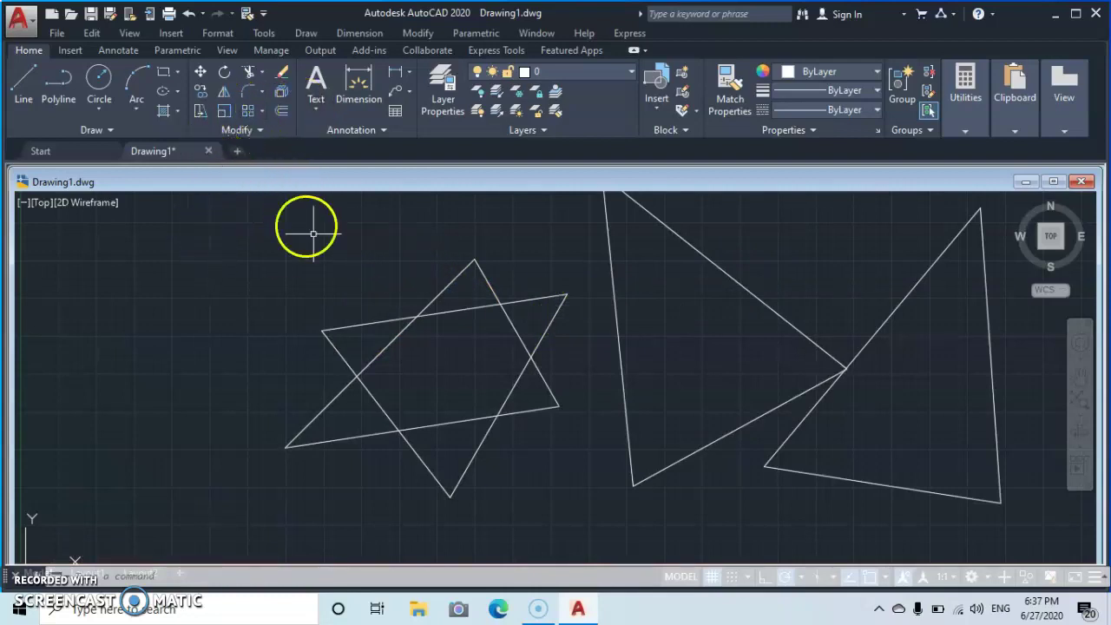
- Trim using the star's two triangles and both right-hand triangles as cutting edges
left_click(247, 77)
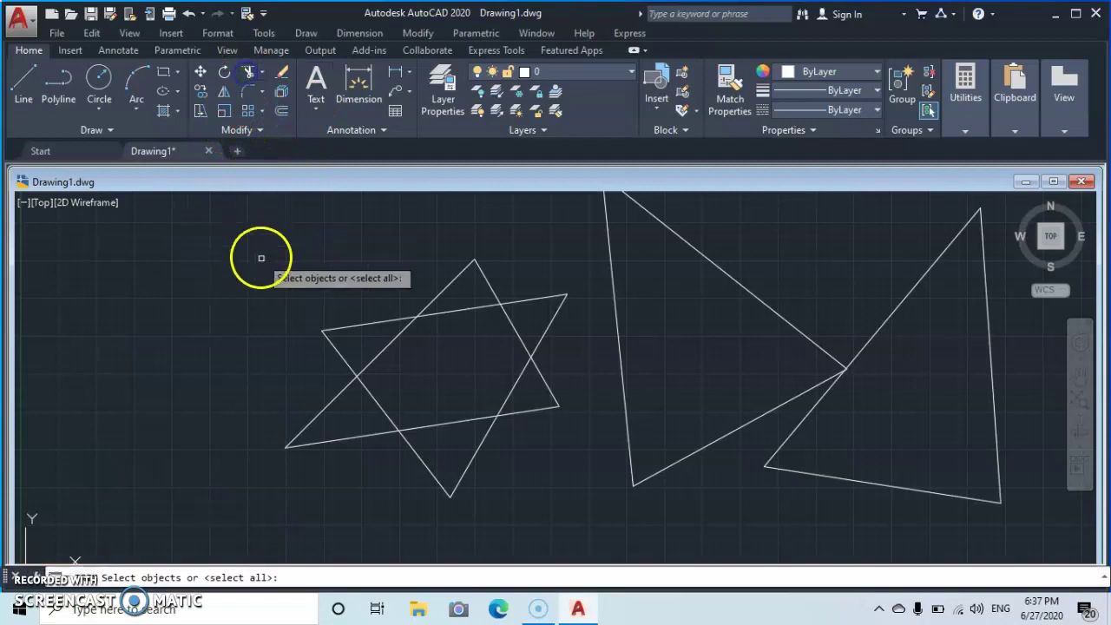
left_click(423, 308)
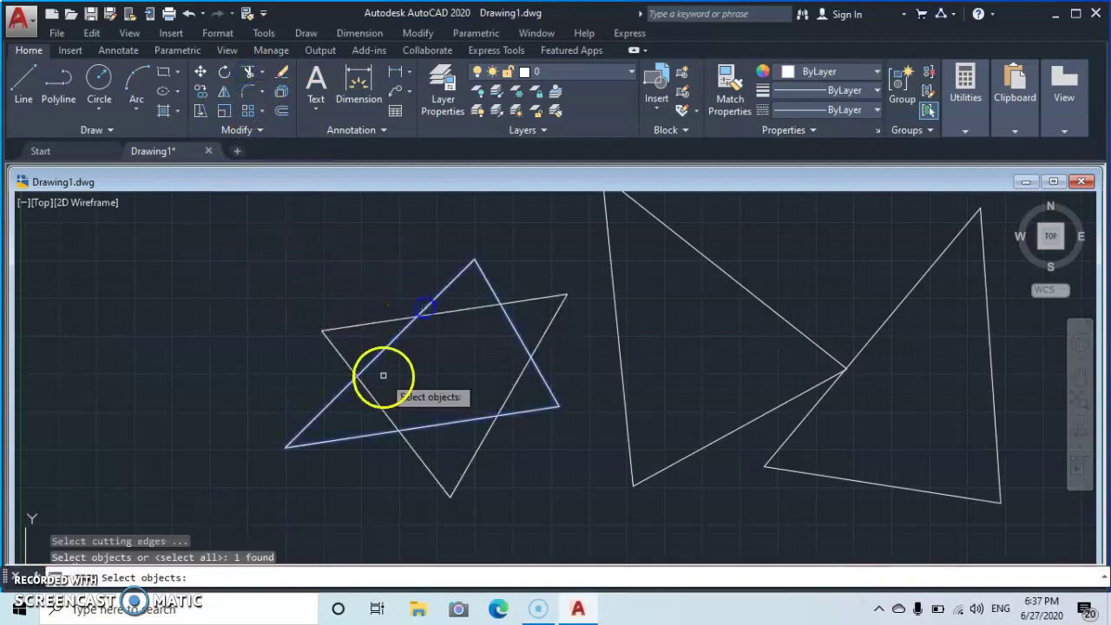
left_click(343, 326)
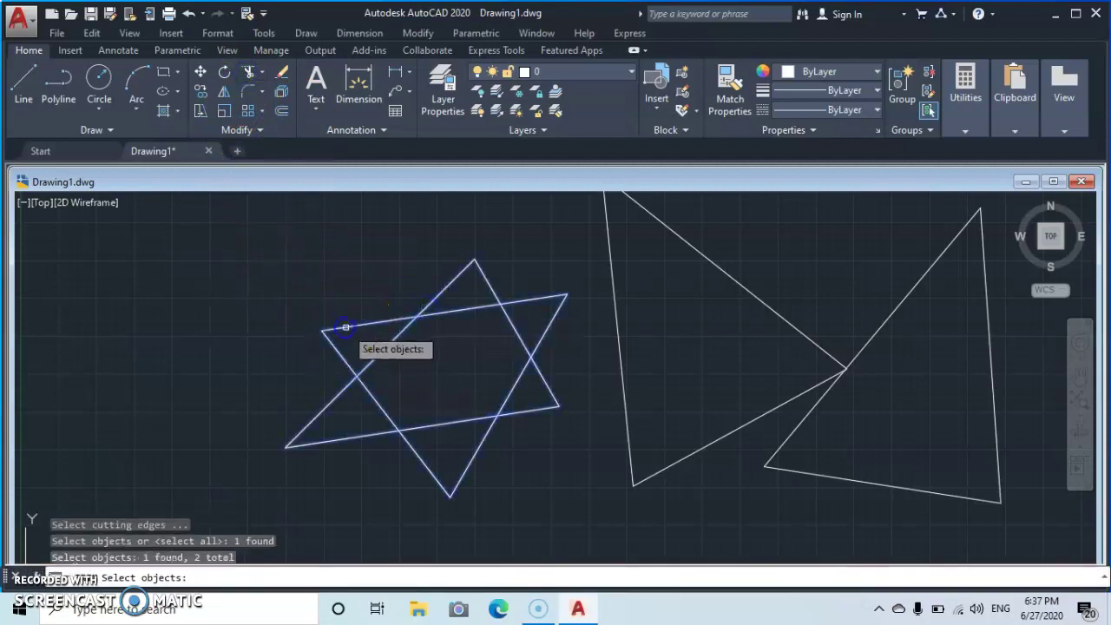
left_click(620, 340)
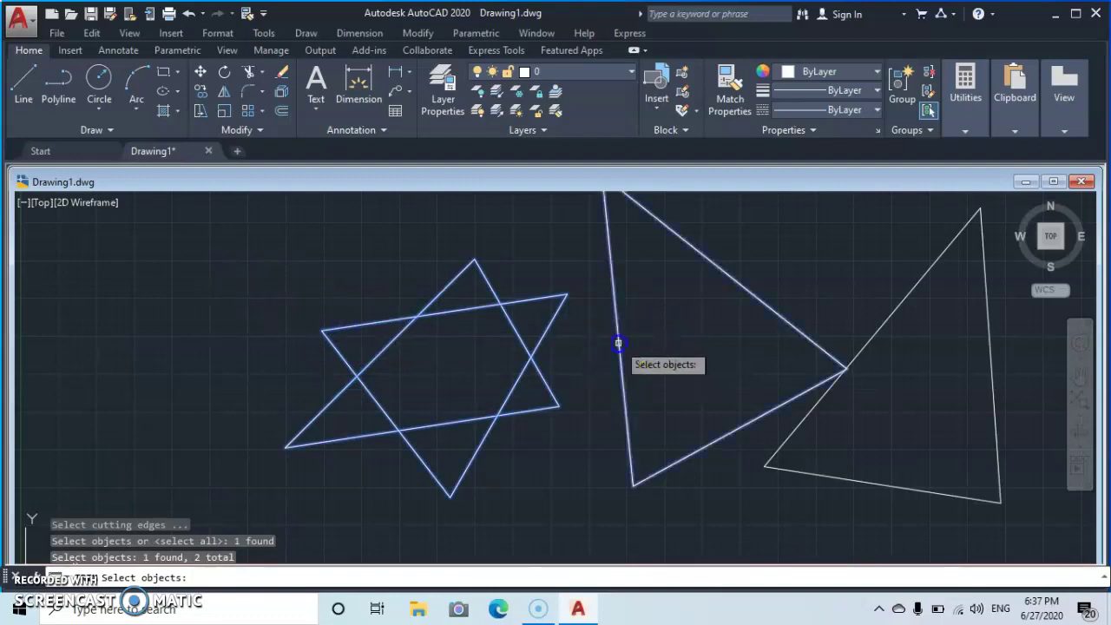
left_click(802, 424)
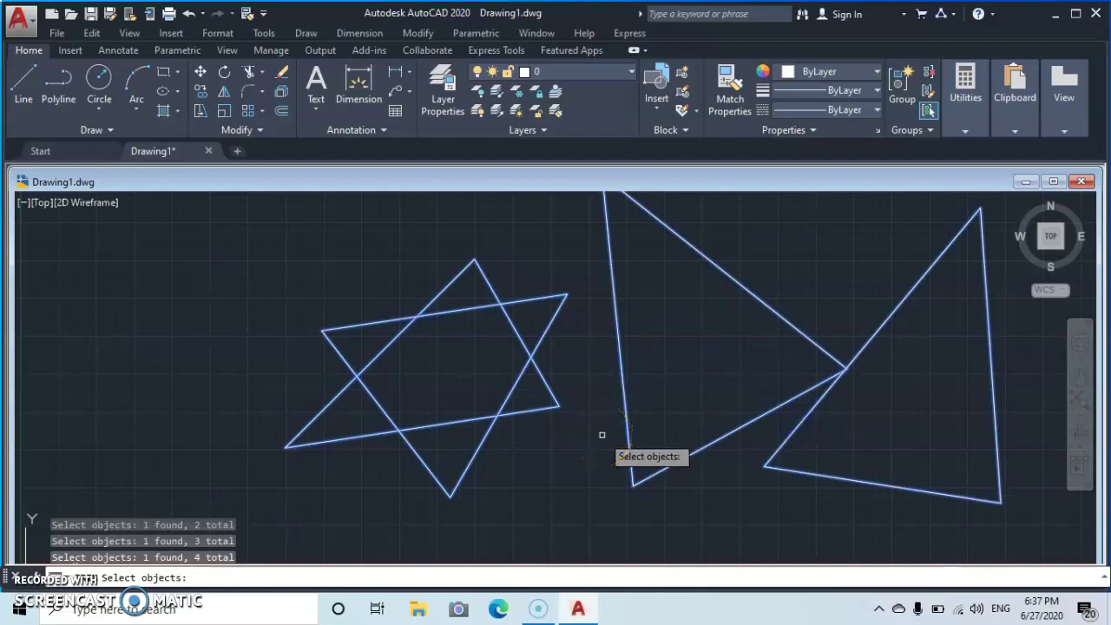
key("Return")
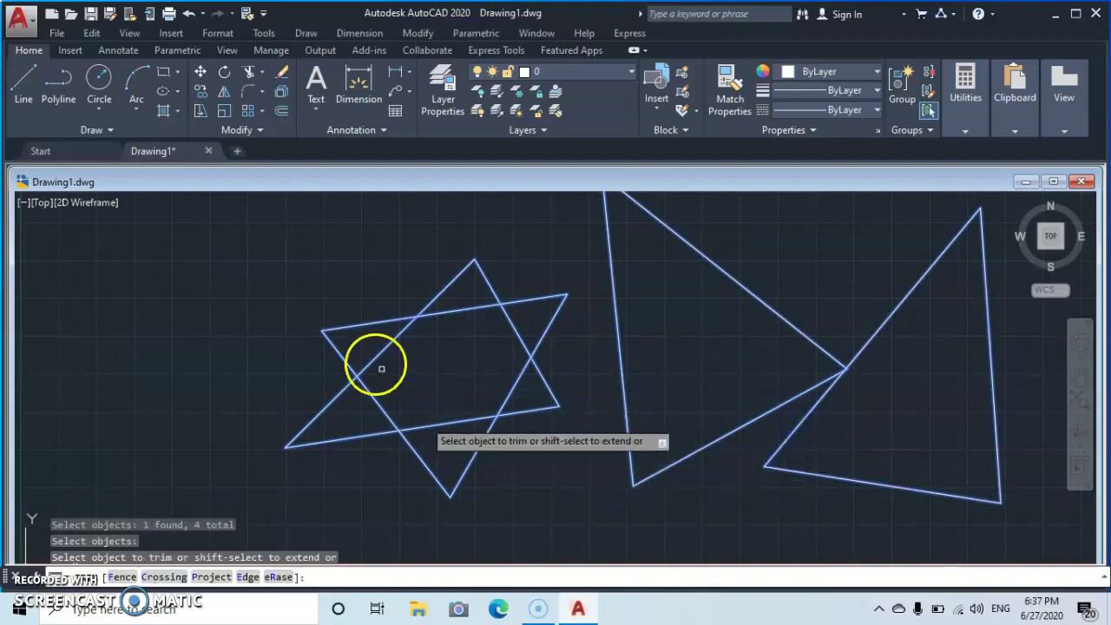
- Trim away the left edge, short lower-right segment, slanted line and right edge of the triangles
left_click(348, 324)
left_click(392, 415)
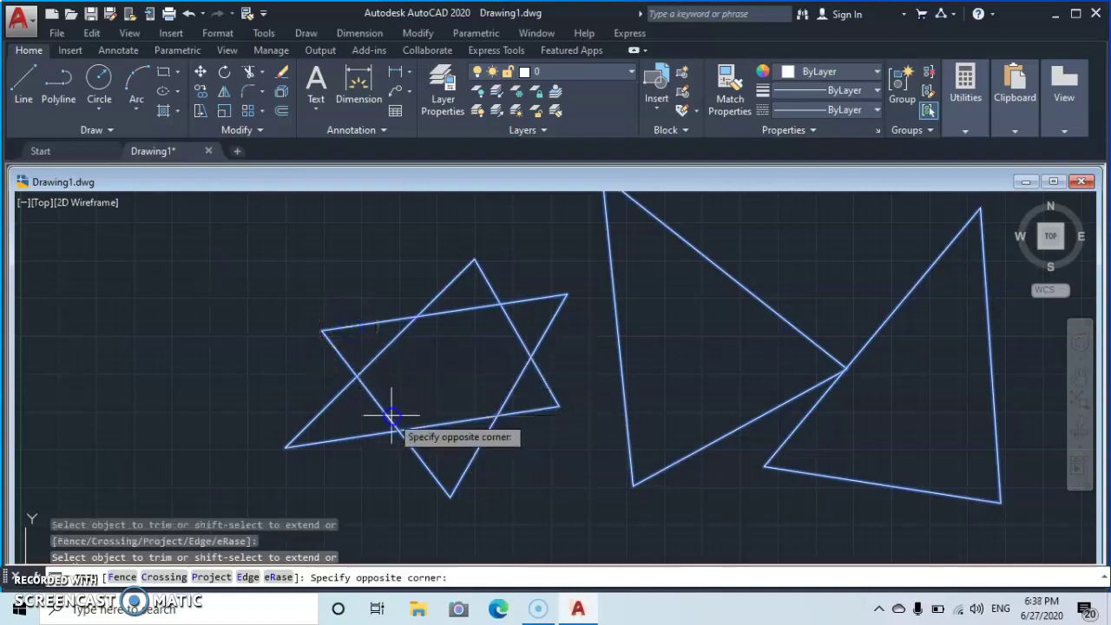
left_click(335, 409)
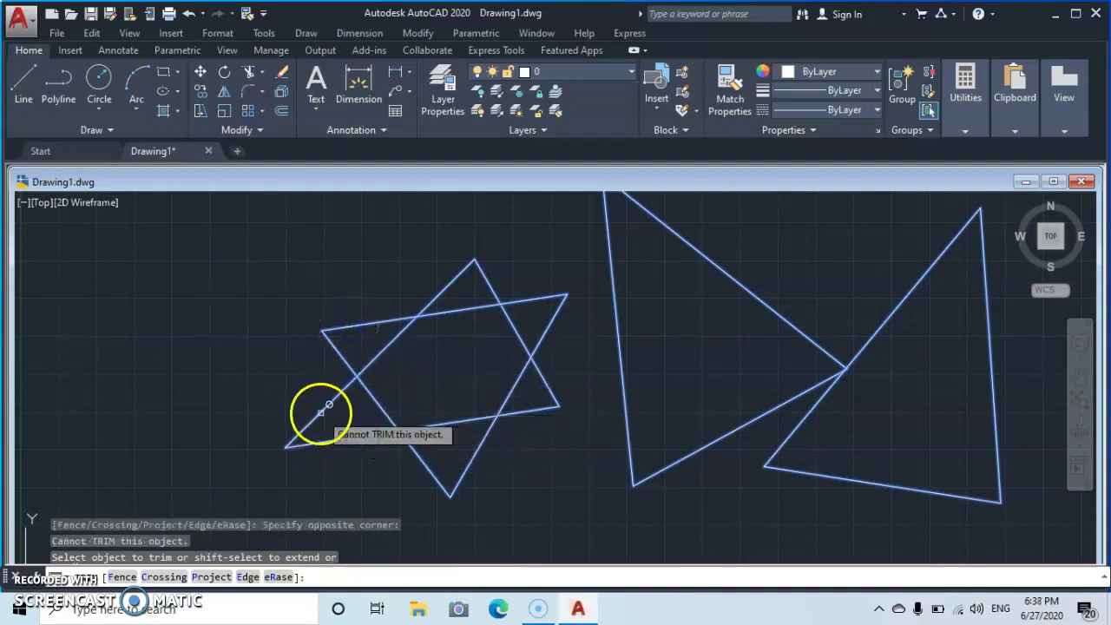
left_click(622, 394)
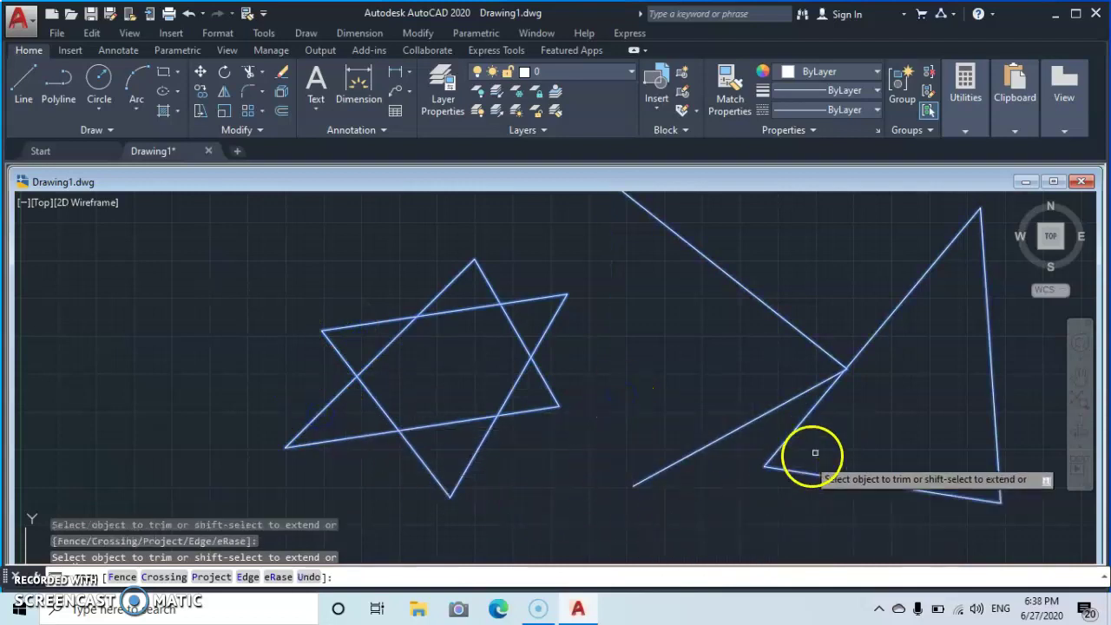
left_click(810, 412)
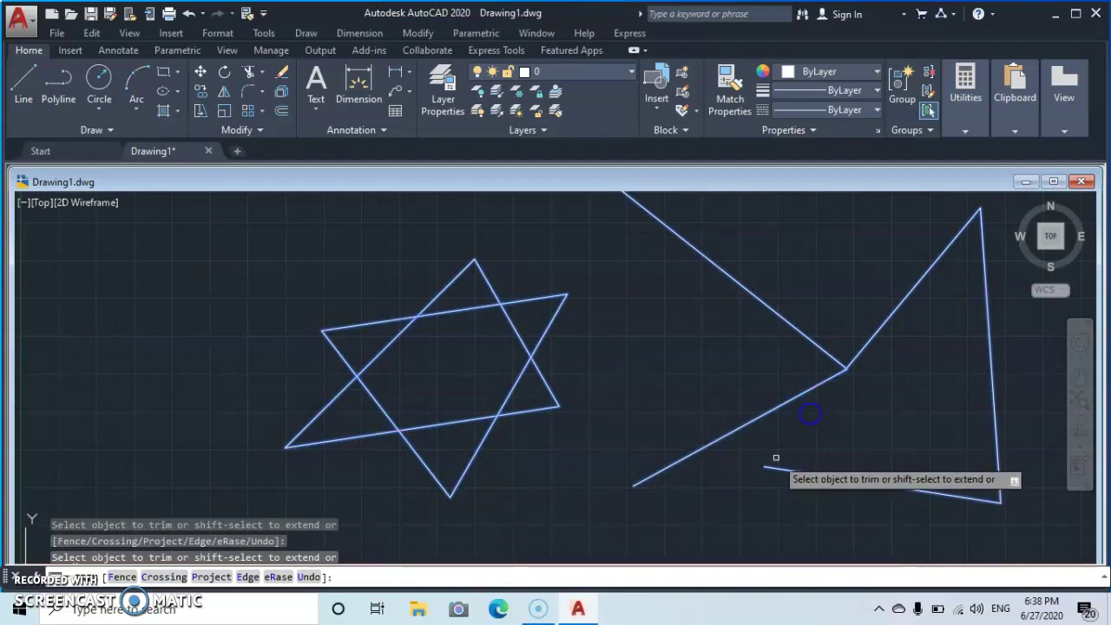
left_click(787, 318)
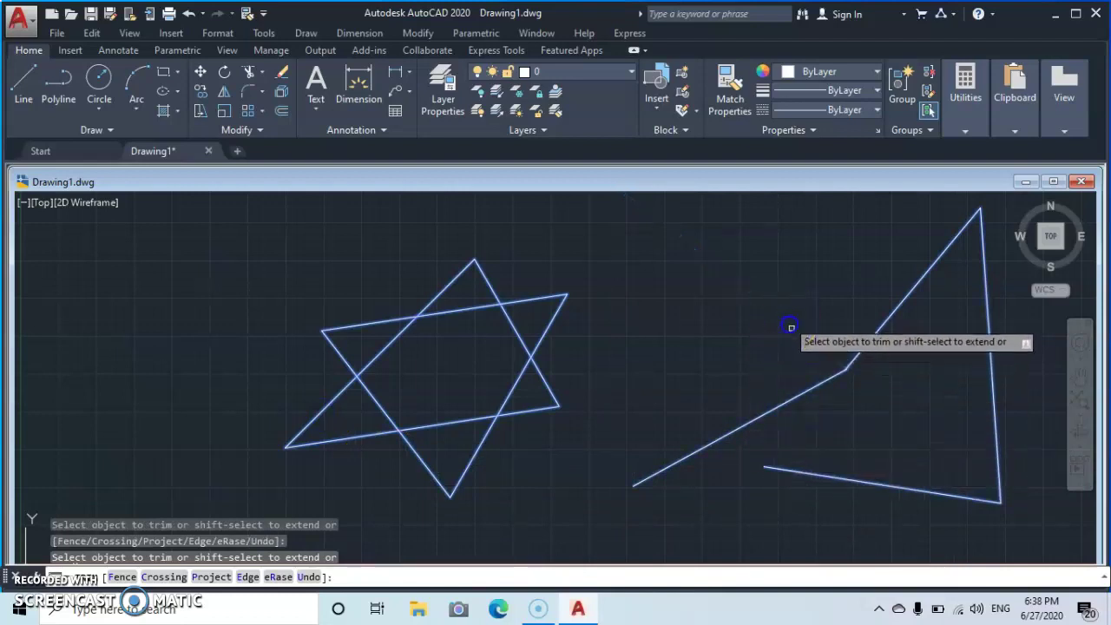
left_click(994, 372)
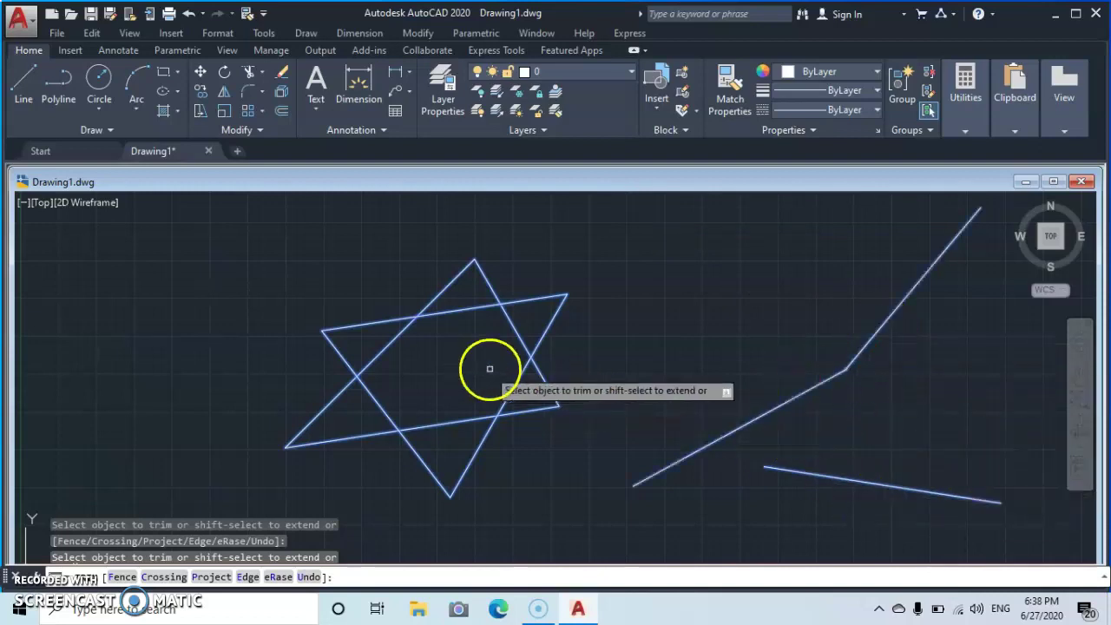
left_click(522, 388)
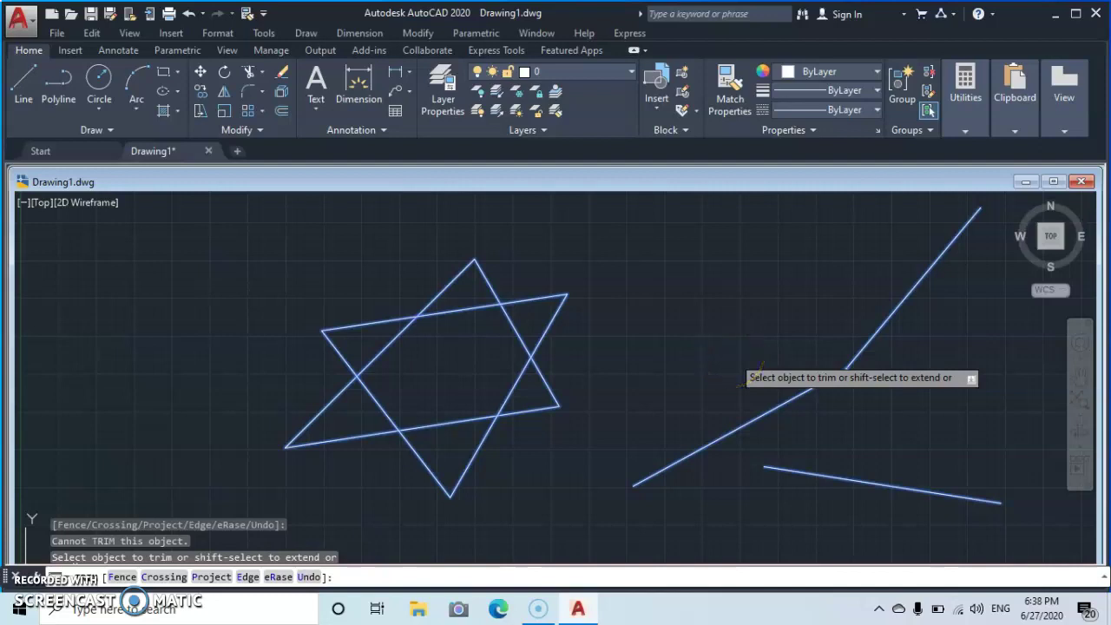
key("Escape")
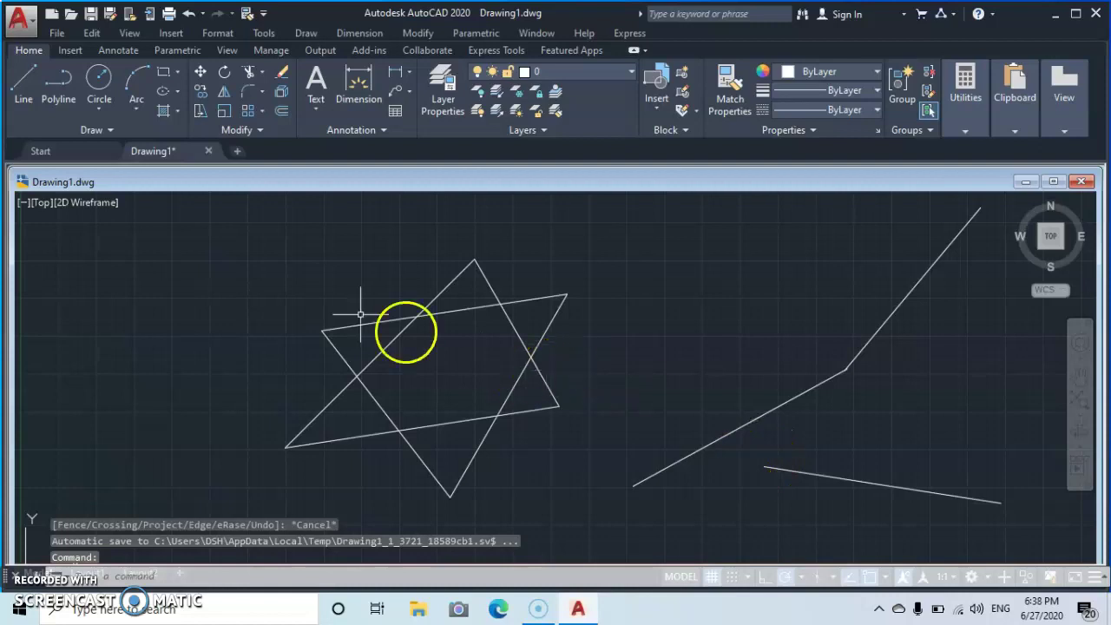
- Select the lower-right line and start a Move from the right-click menu, then cancel it
left_click(855, 483)
right_click(899, 437)
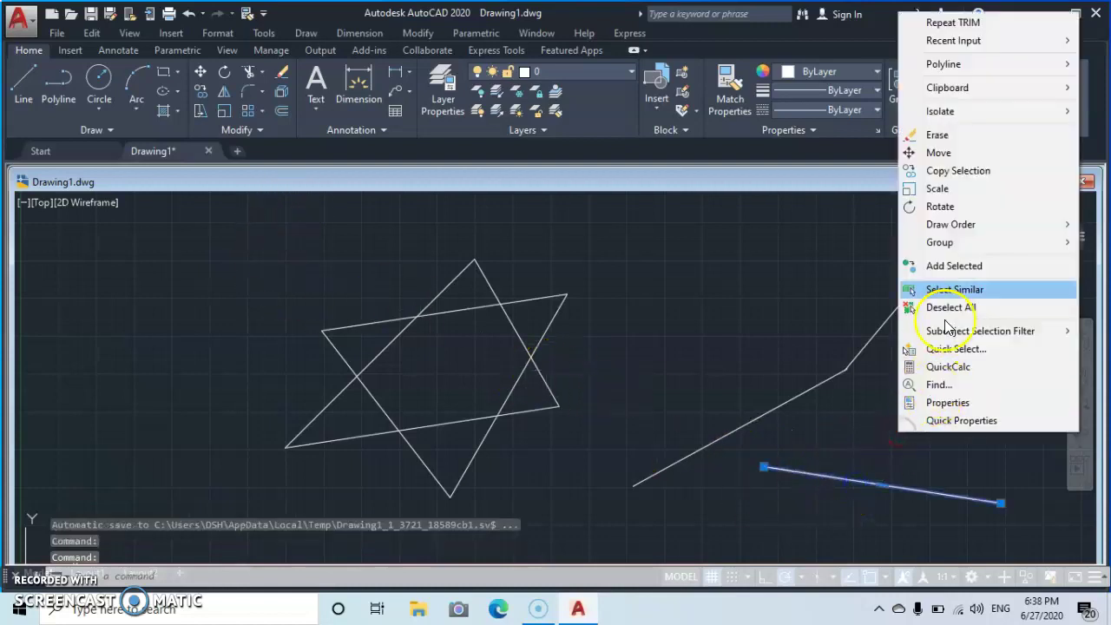
left_click(946, 153)
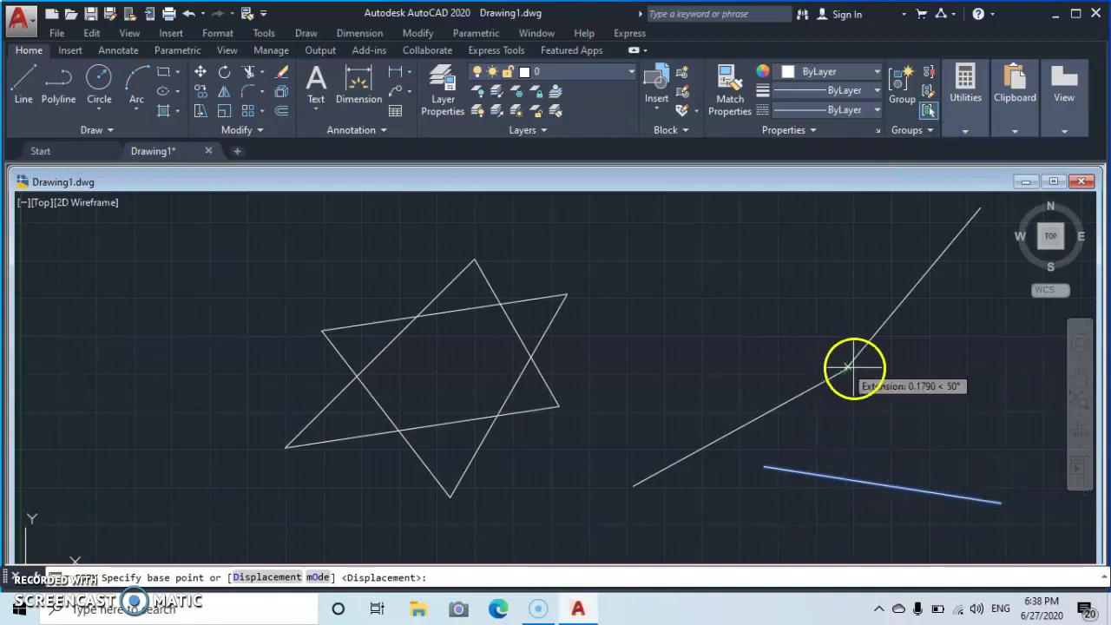
key("Escape")
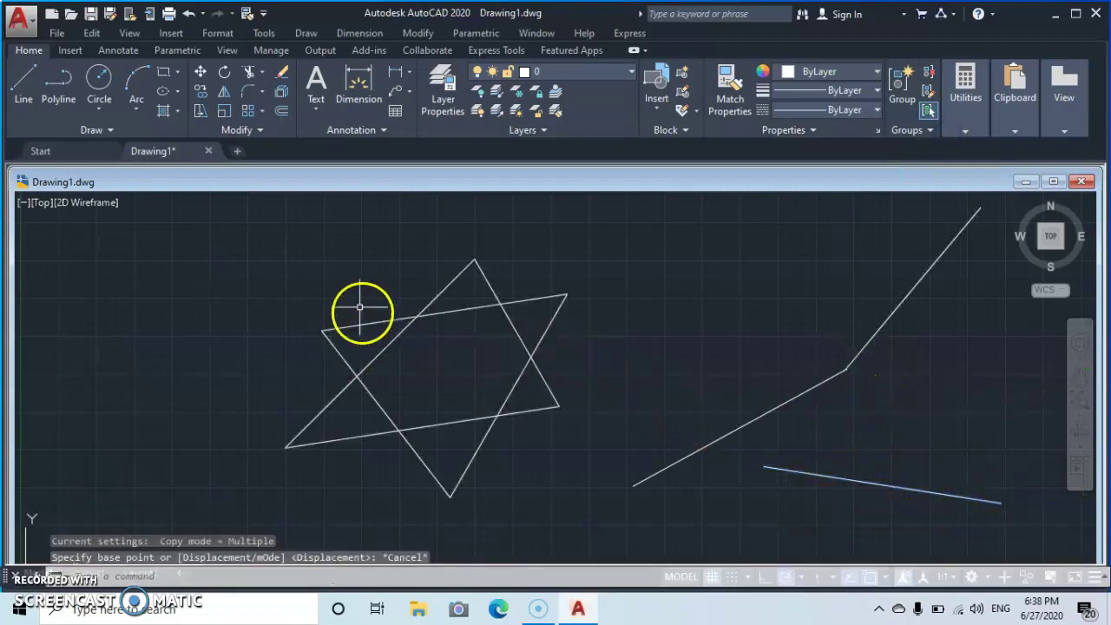
- Stretch the lower-left diagonal line's endpoints so it slopes down to the right
left_click(818, 384)
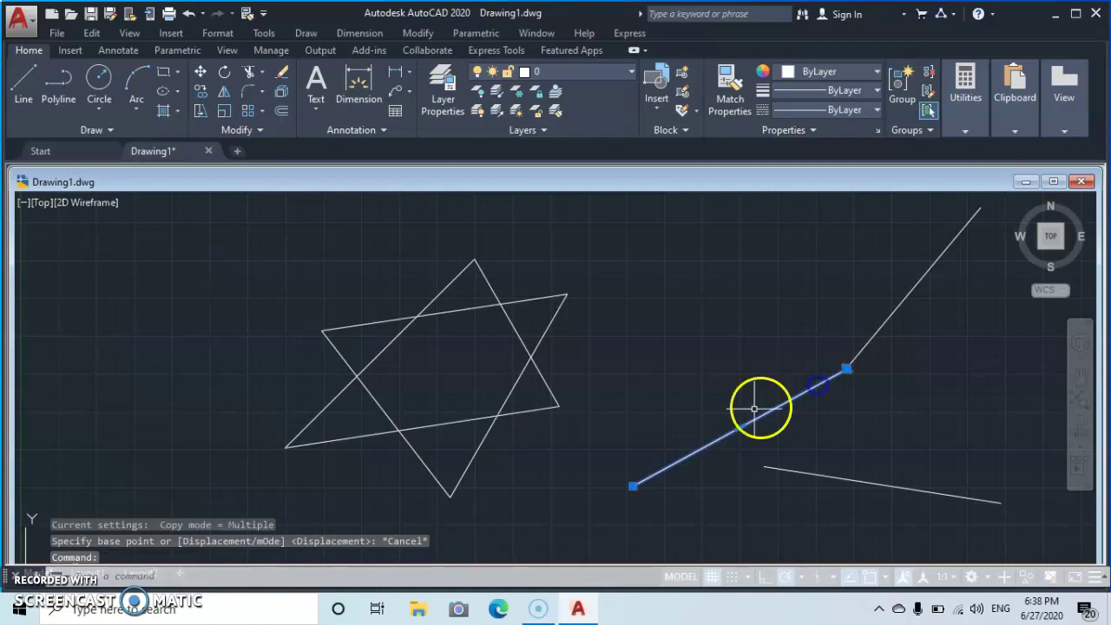
left_click(633, 485)
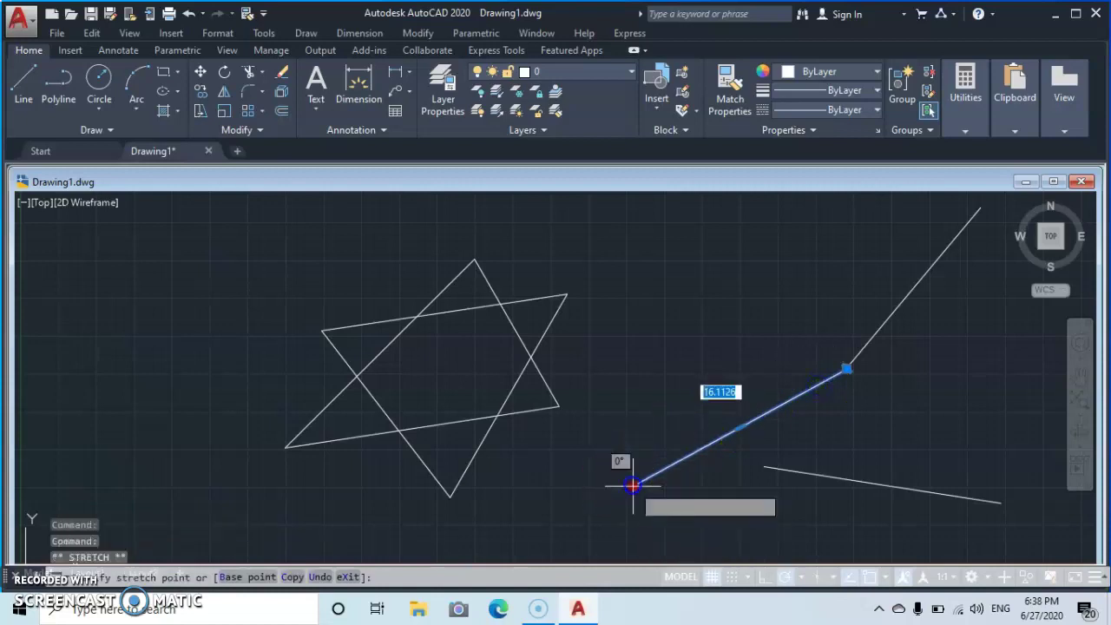
left_click(101, 419)
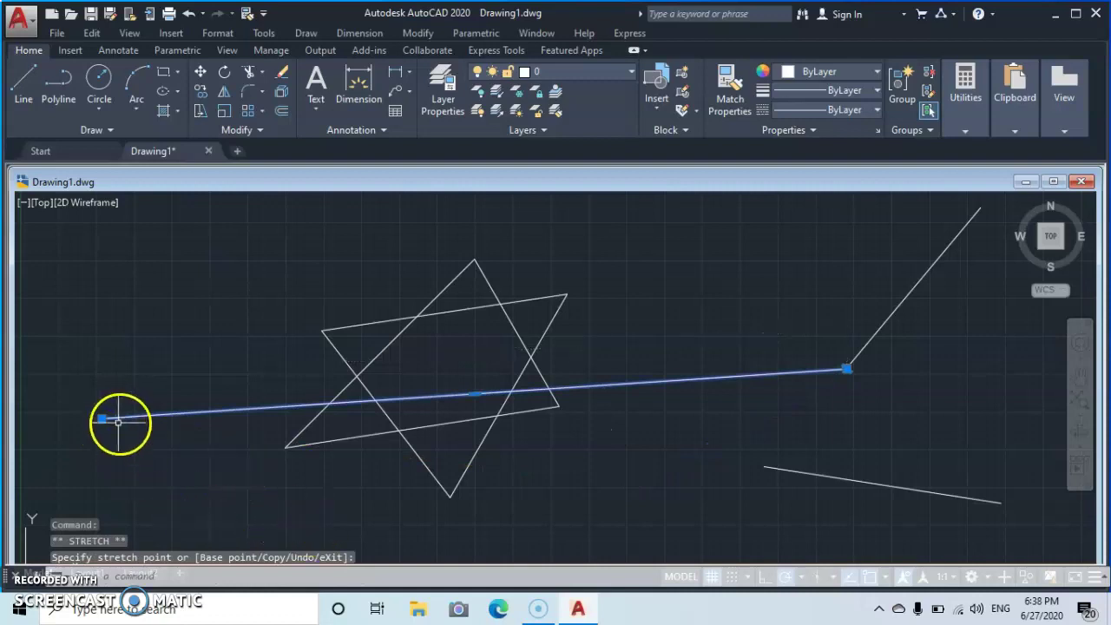
left_click(101, 419)
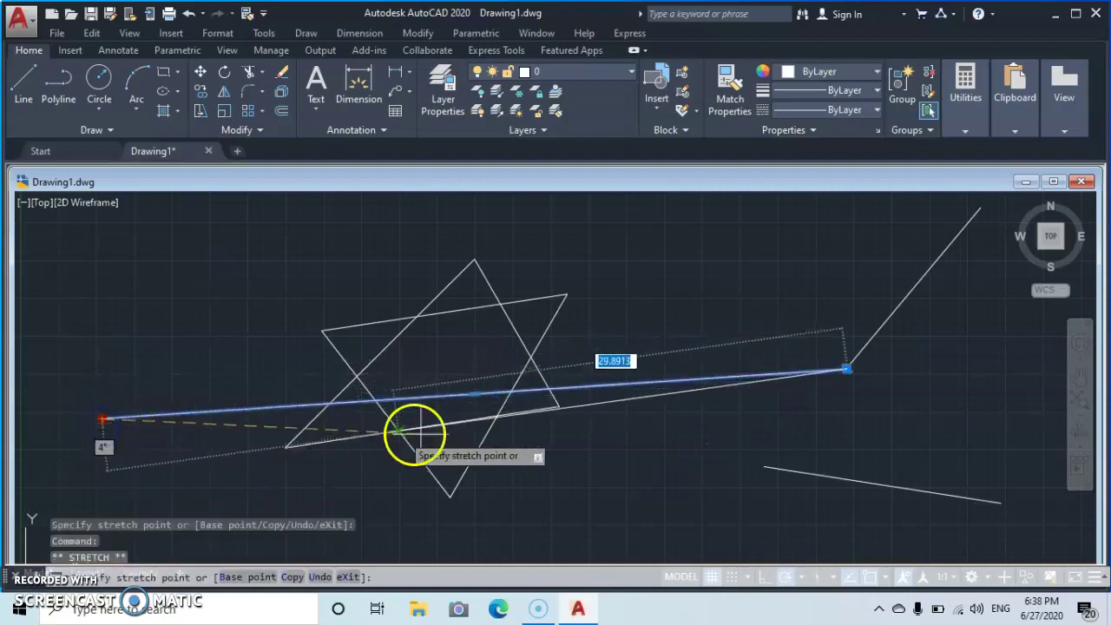
left_click(704, 419)
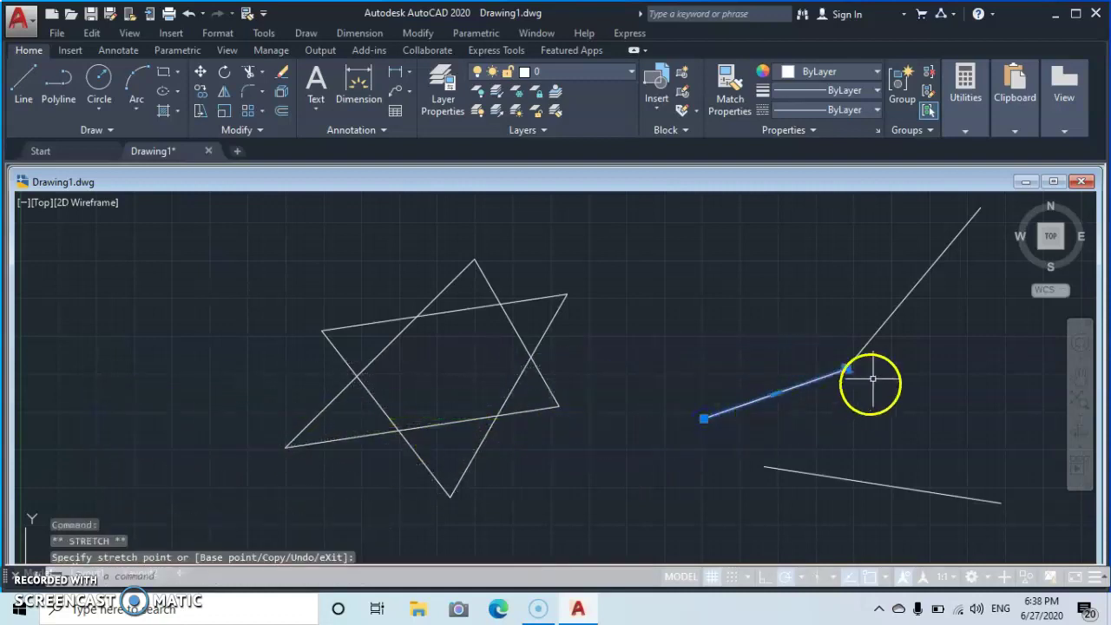
left_click(845, 369)
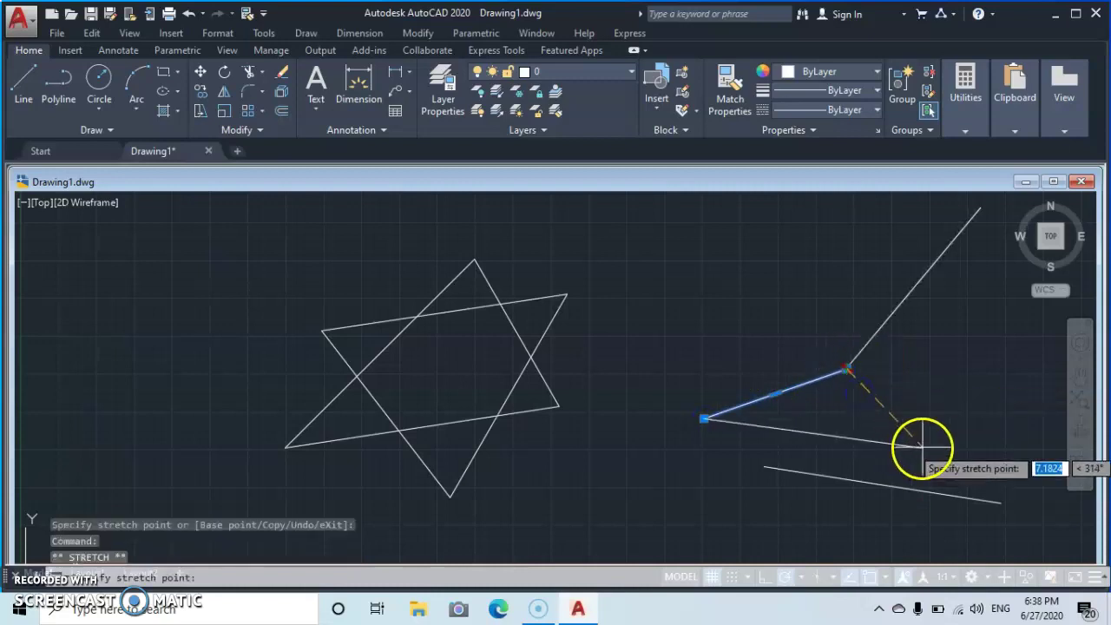
left_click(968, 455)
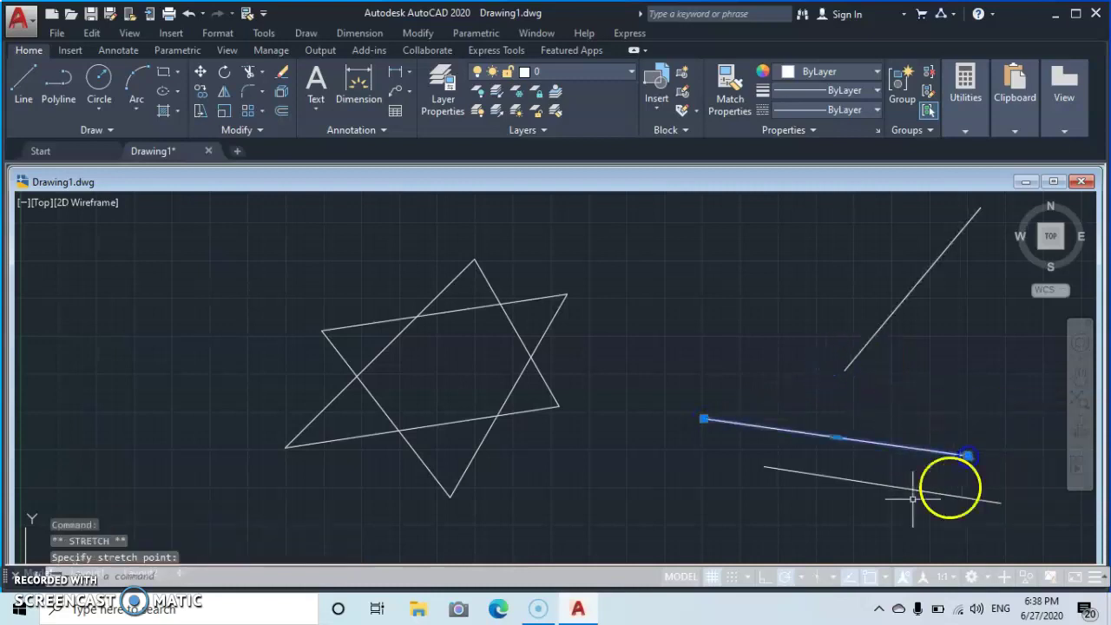
- Stretch the diagonal's lower end left, lower the upper segment, and lift the polyline's left end
left_click(885, 321)
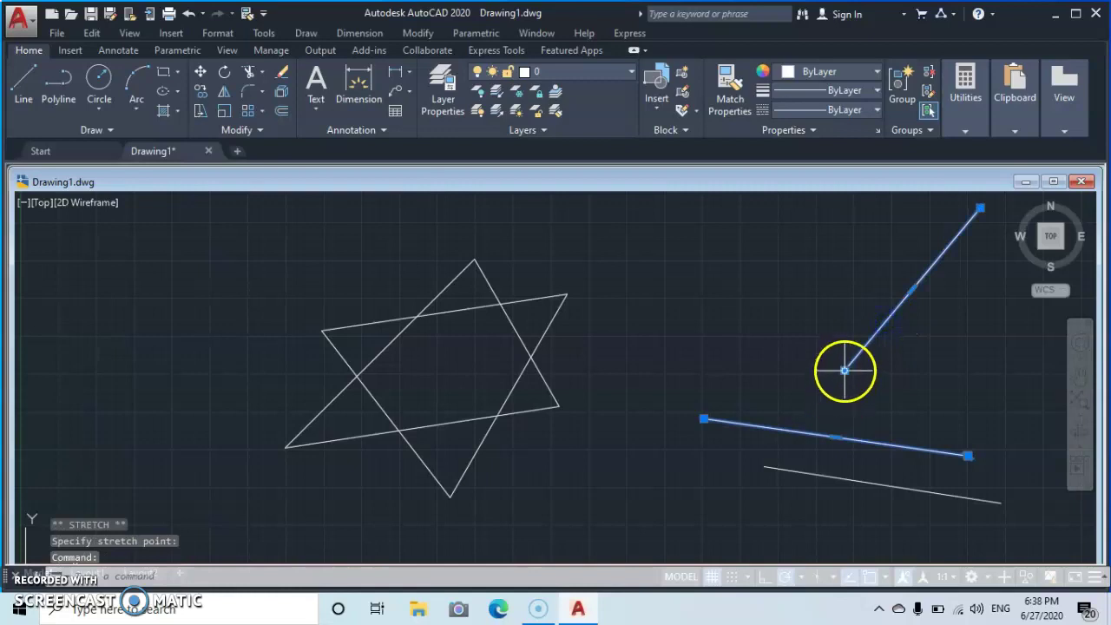
left_click(844, 371)
left_click(623, 287)
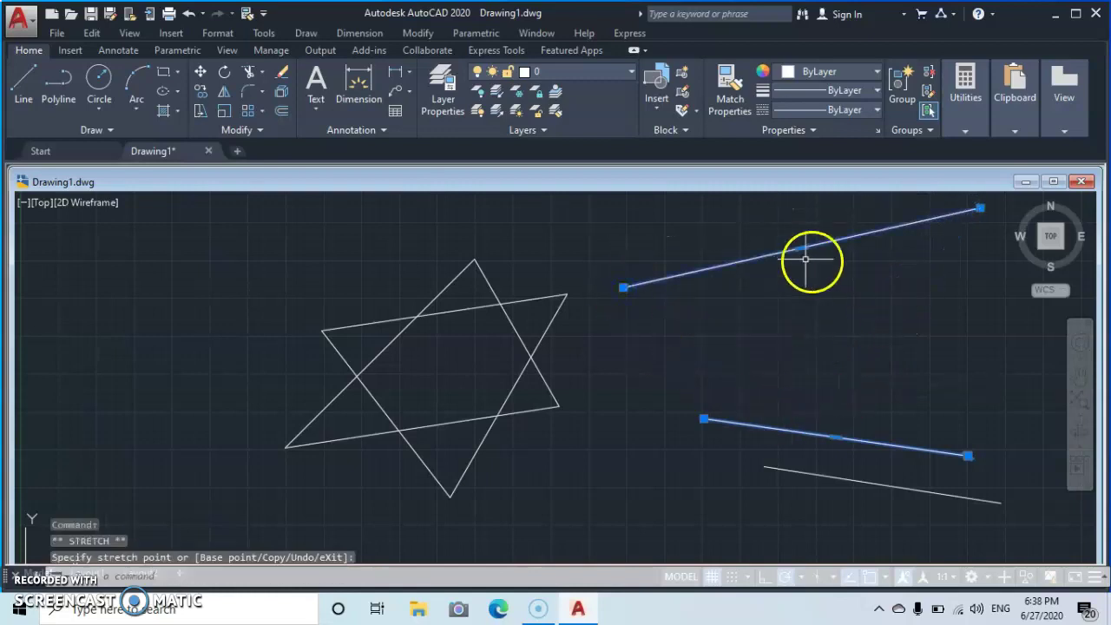
left_click(802, 248)
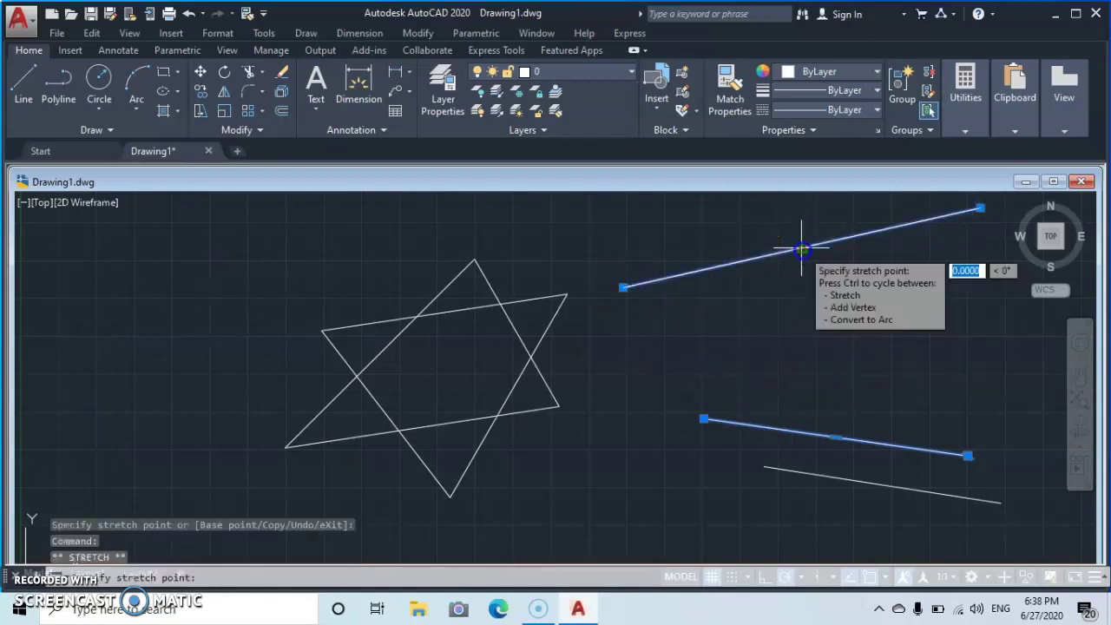
left_click(820, 346)
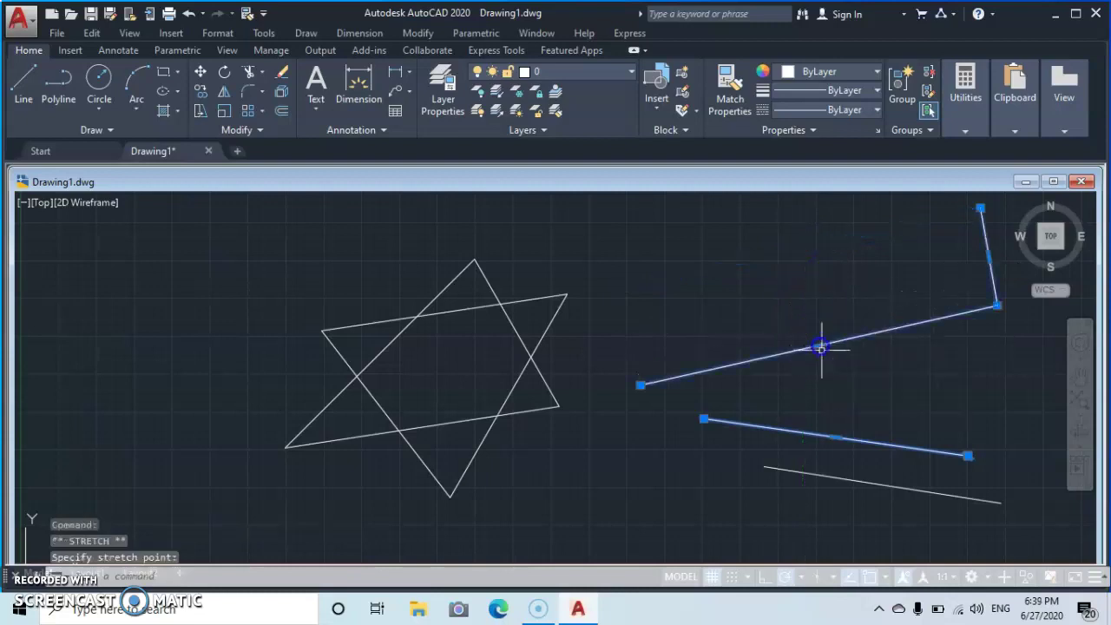
left_click(640, 385)
left_click(659, 261)
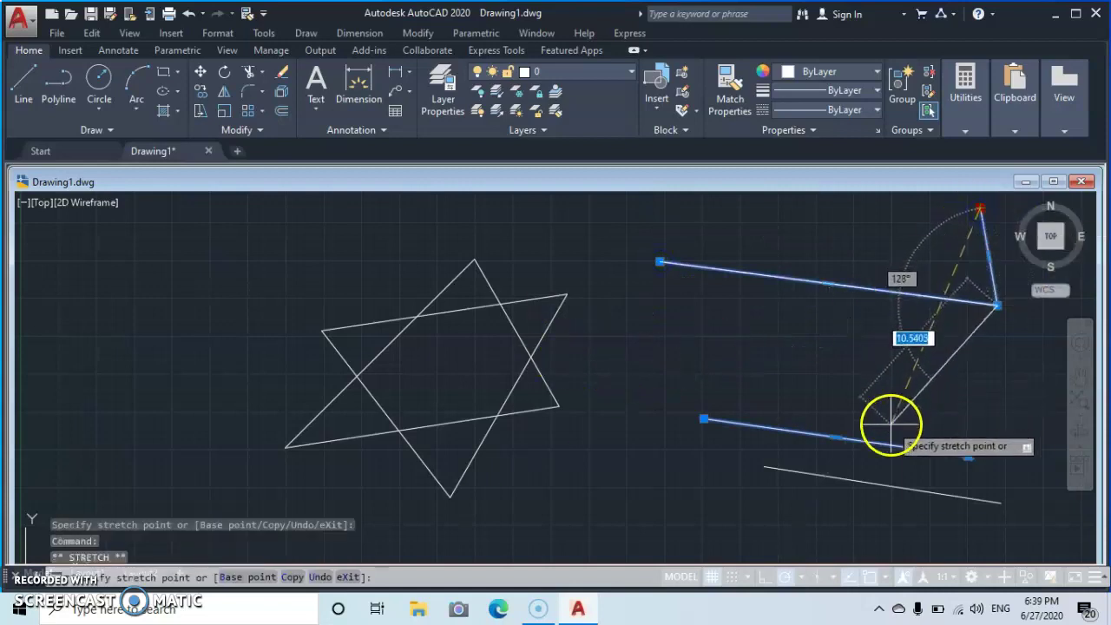
- Snap the loose line ends onto the top-left and bottom corners to close the triangle
left_click(969, 456)
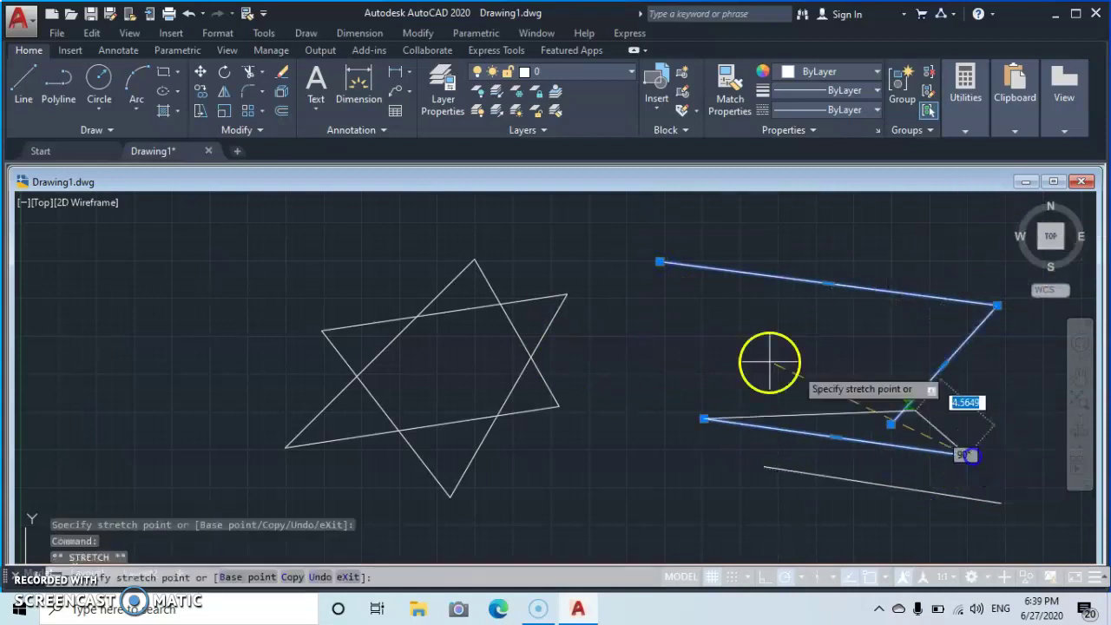
left_click(660, 261)
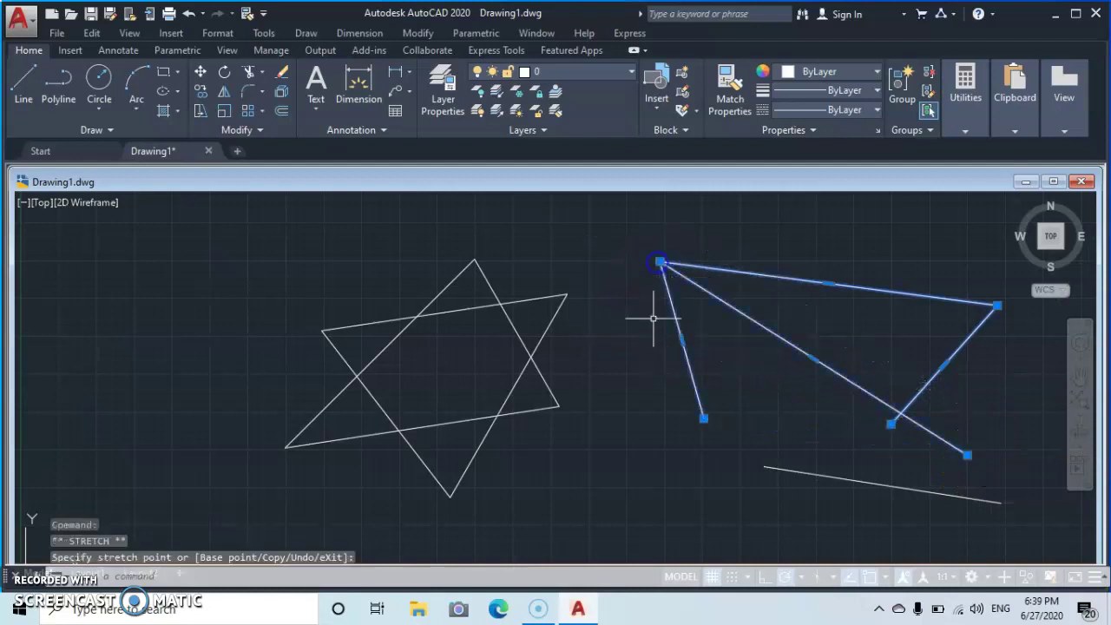
left_click(965, 455)
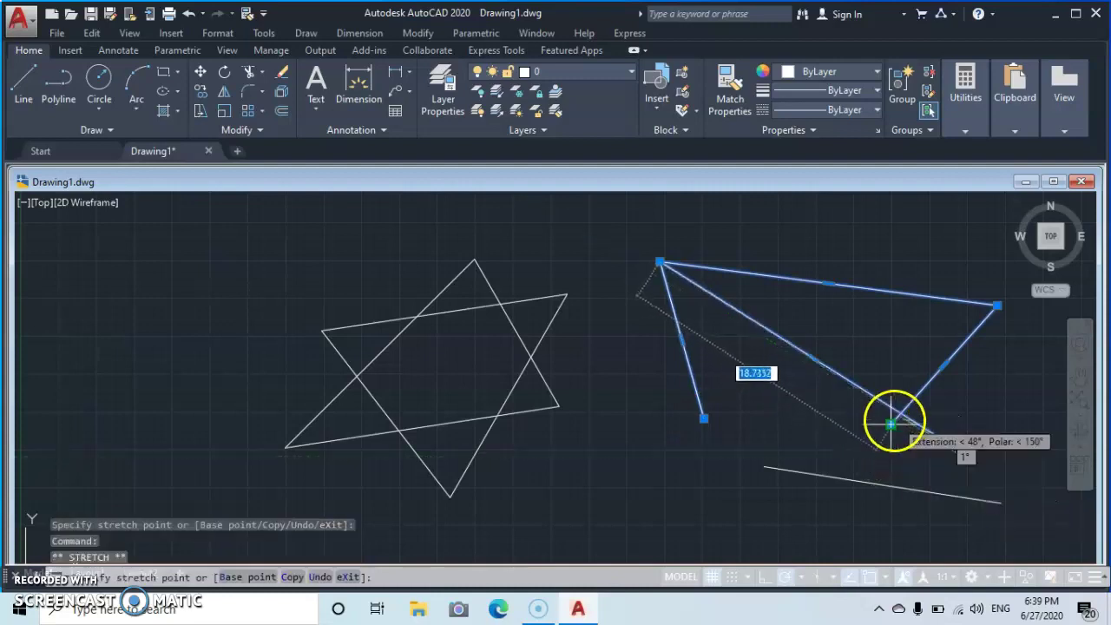
left_click(887, 424)
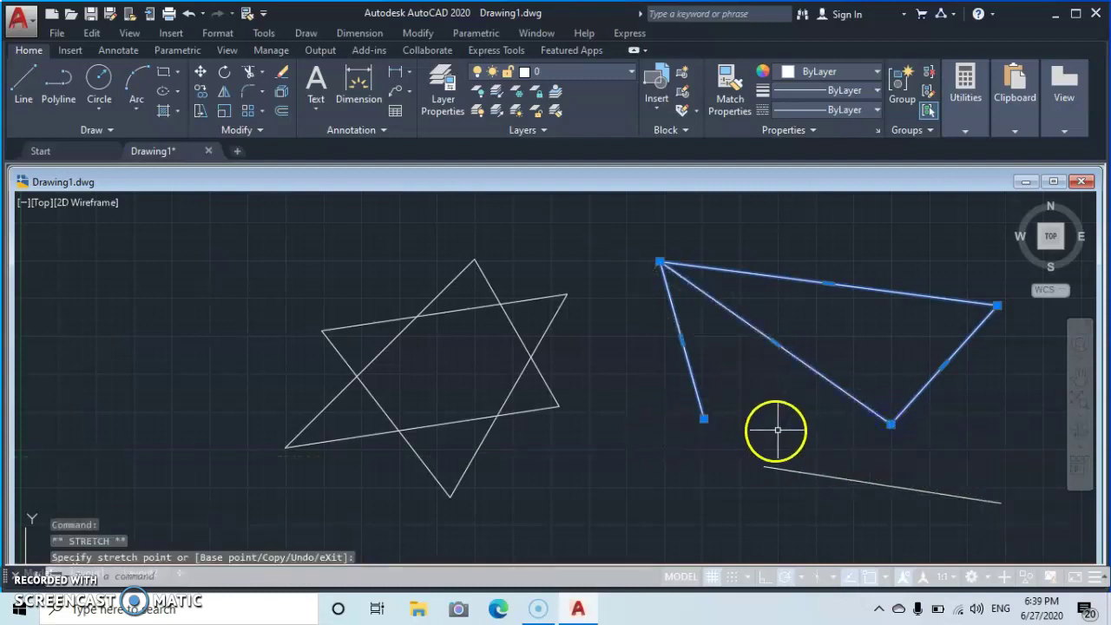
left_click(679, 332)
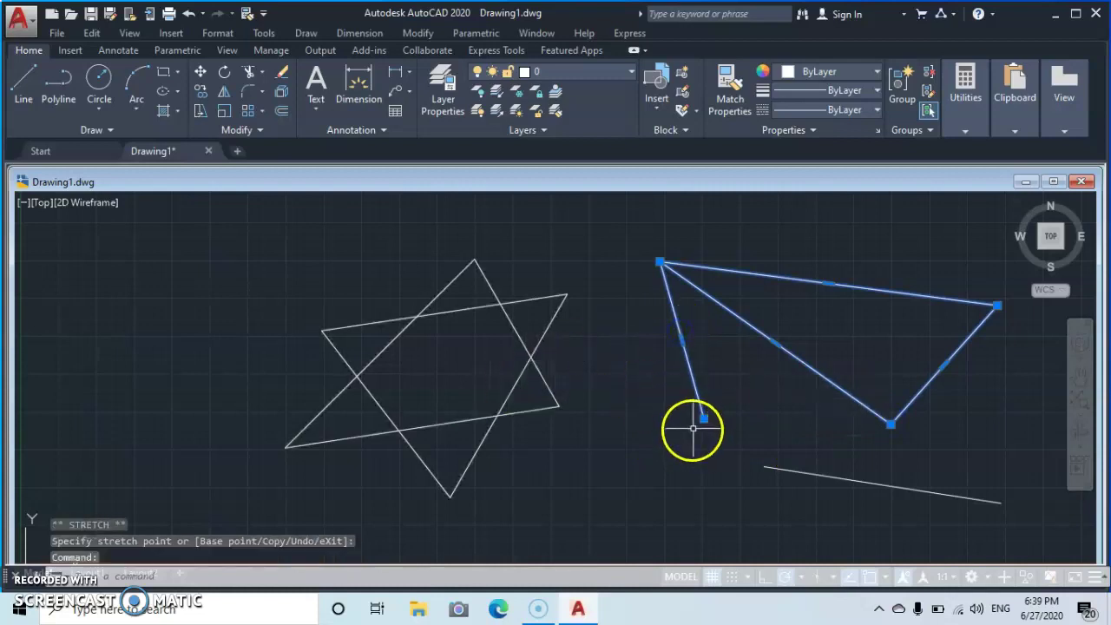
- Deselect the polyline so nothing in the drawing stays selected
key("Escape")
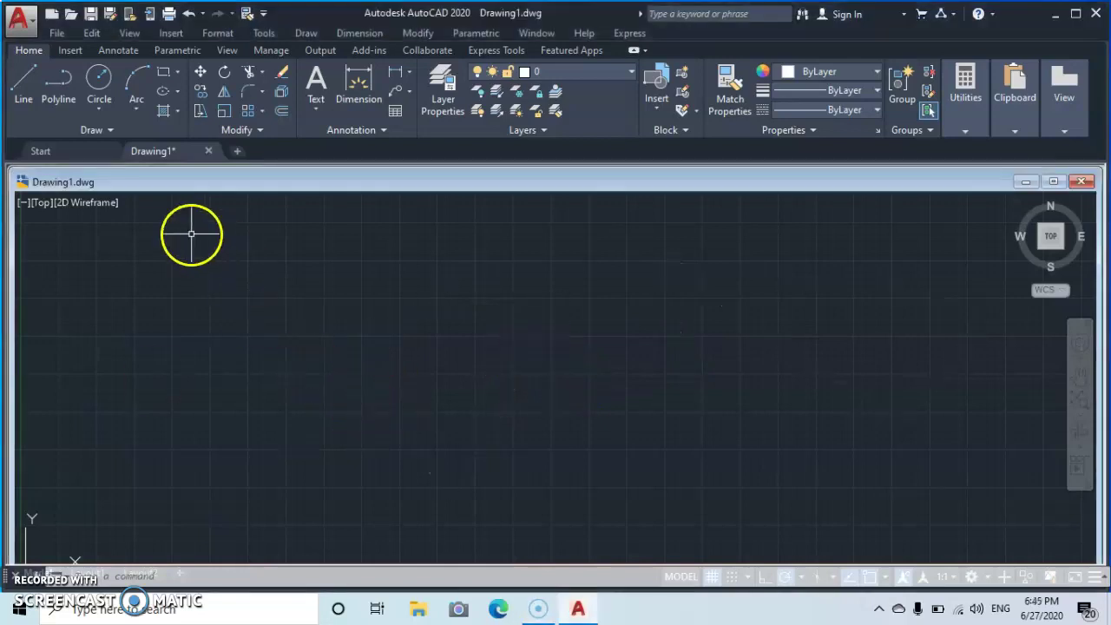
- Draw a closed wide rectangle with the LINE tool
left_click(25, 101)
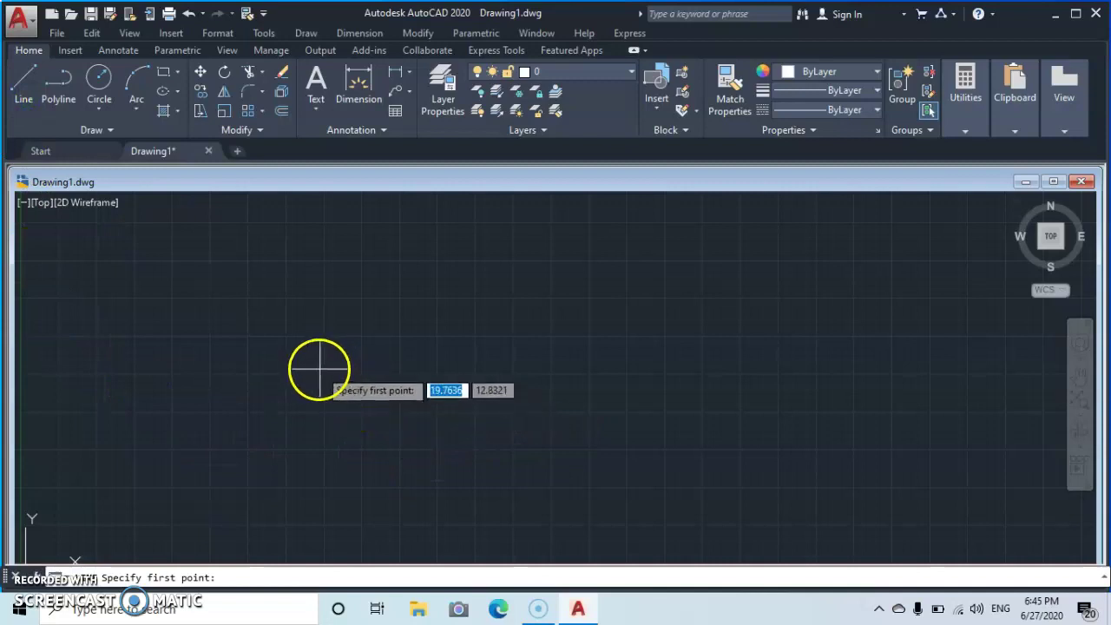
left_click(363, 372)
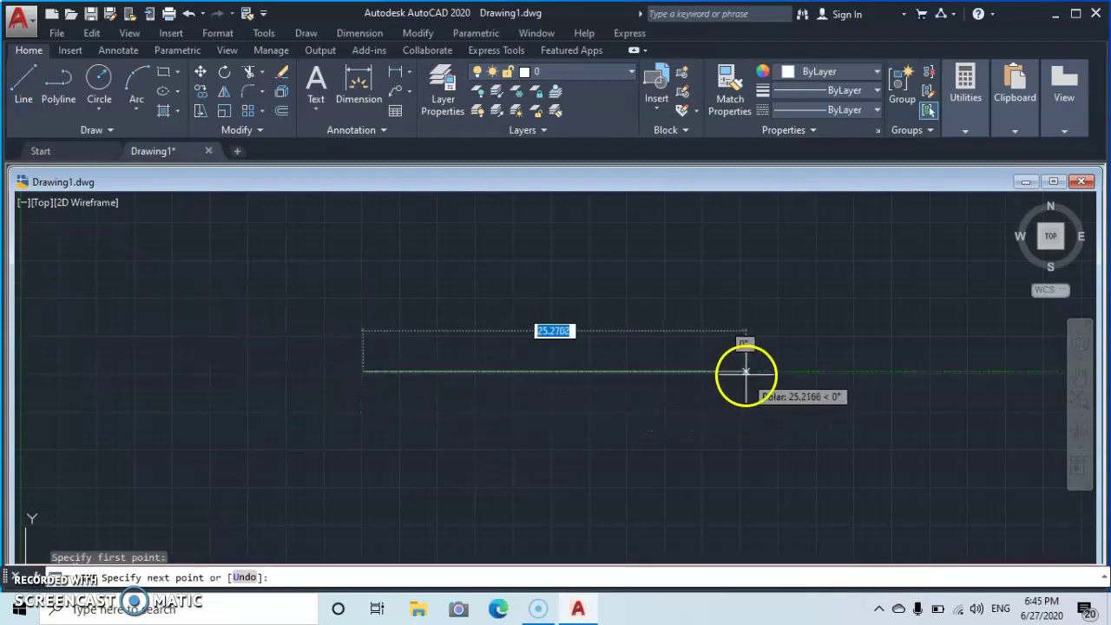
left_click(746, 371)
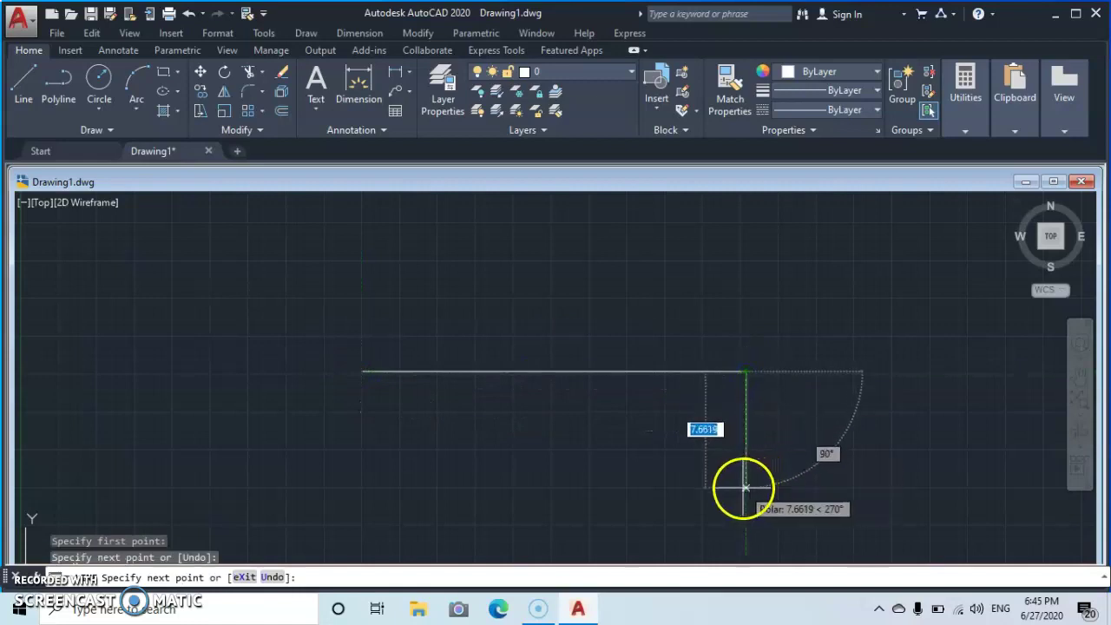
left_click(744, 487)
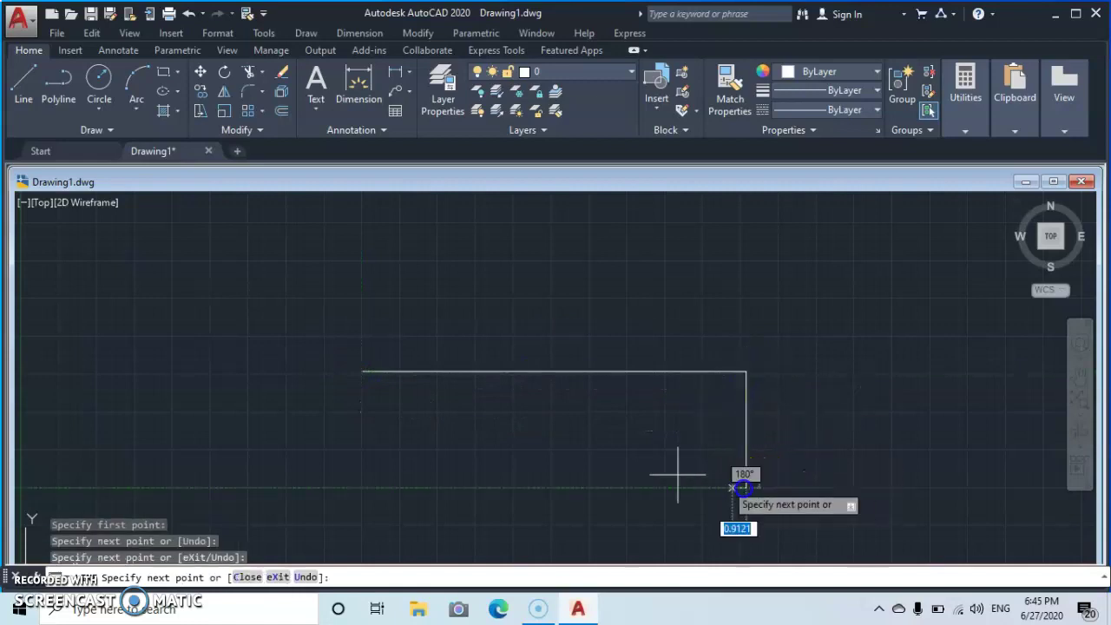
left_click(362, 487)
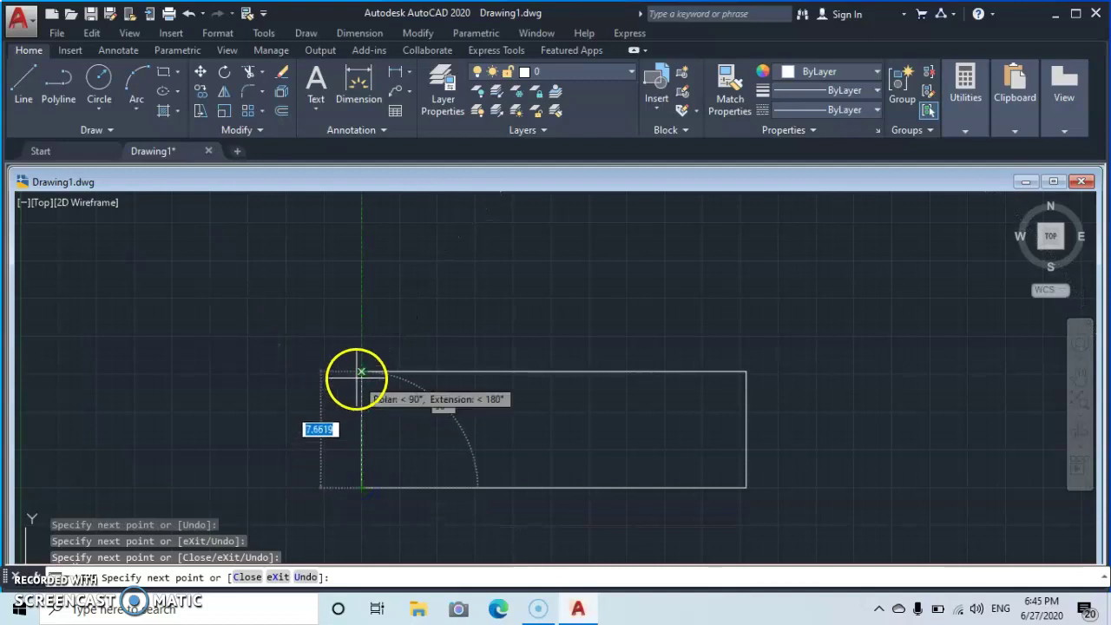
left_click(362, 372)
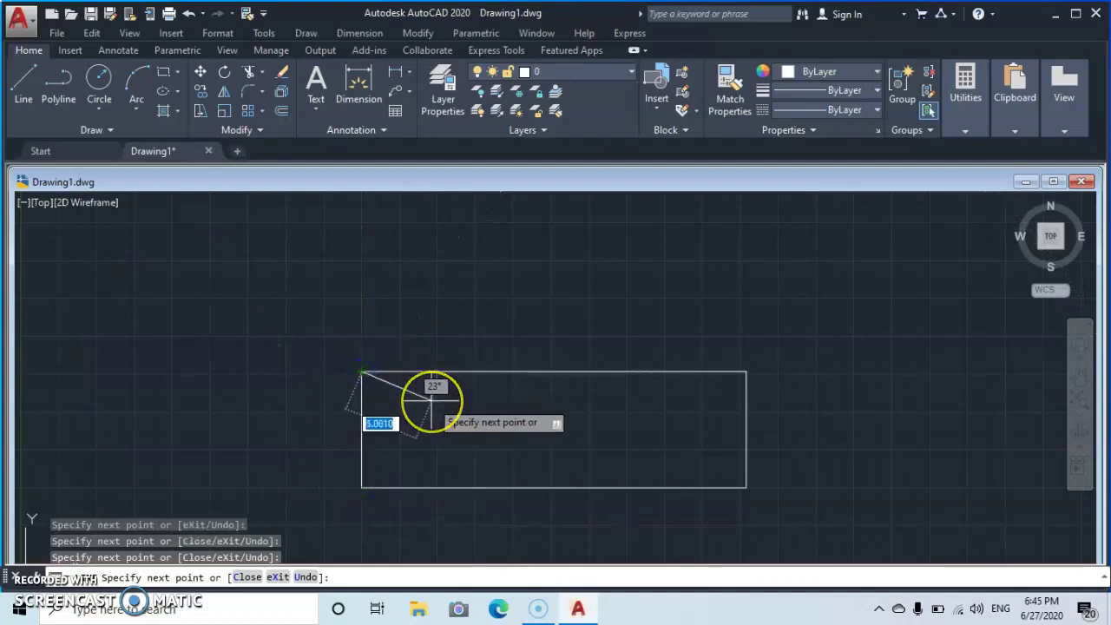
key("Return")
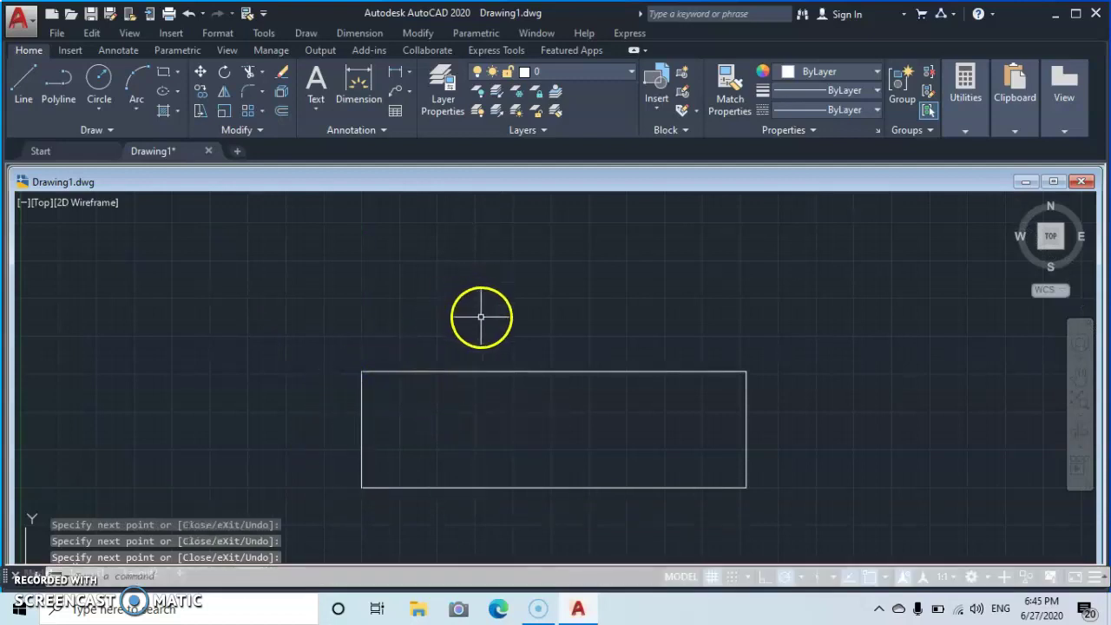
- Draw a three-sided box rising from the middle of the rectangle's top edge
key("Return")
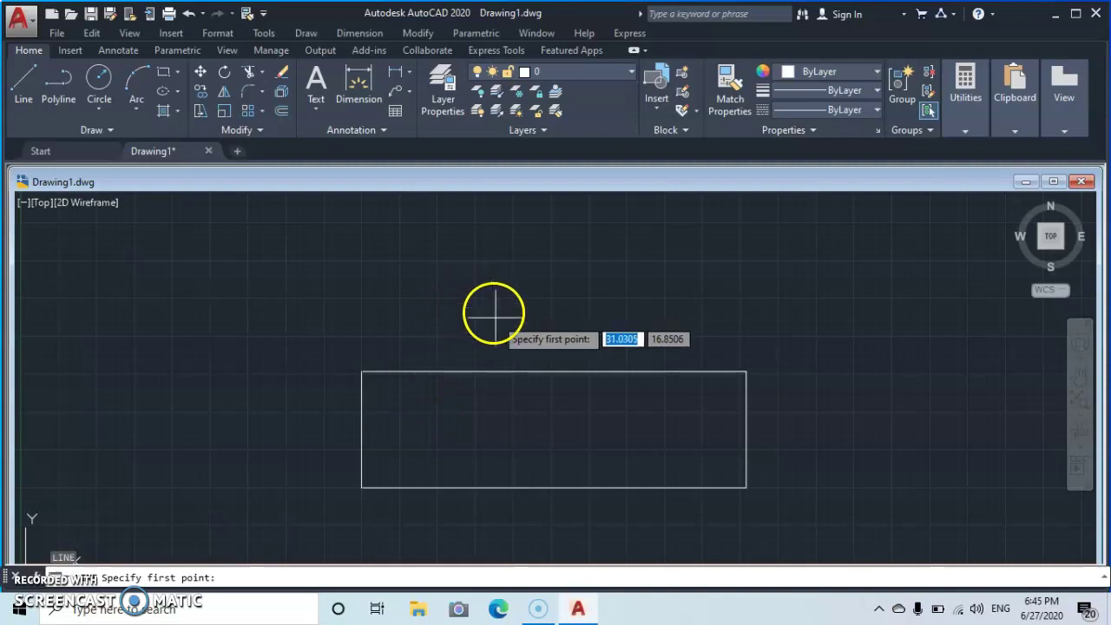
left_click(513, 372)
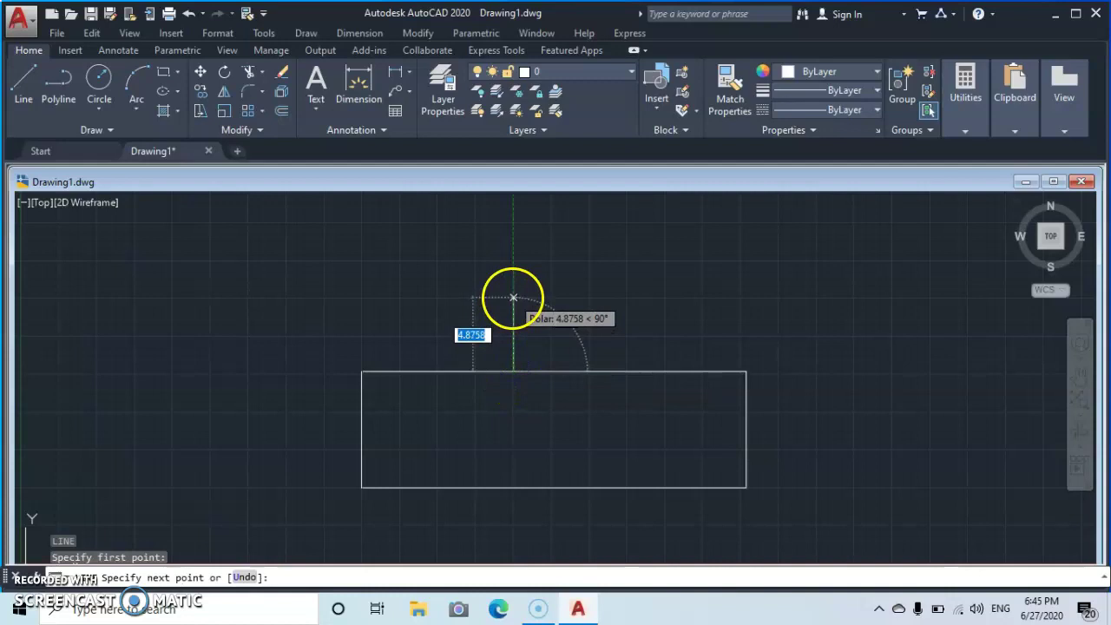
left_click(513, 299)
left_click(630, 298)
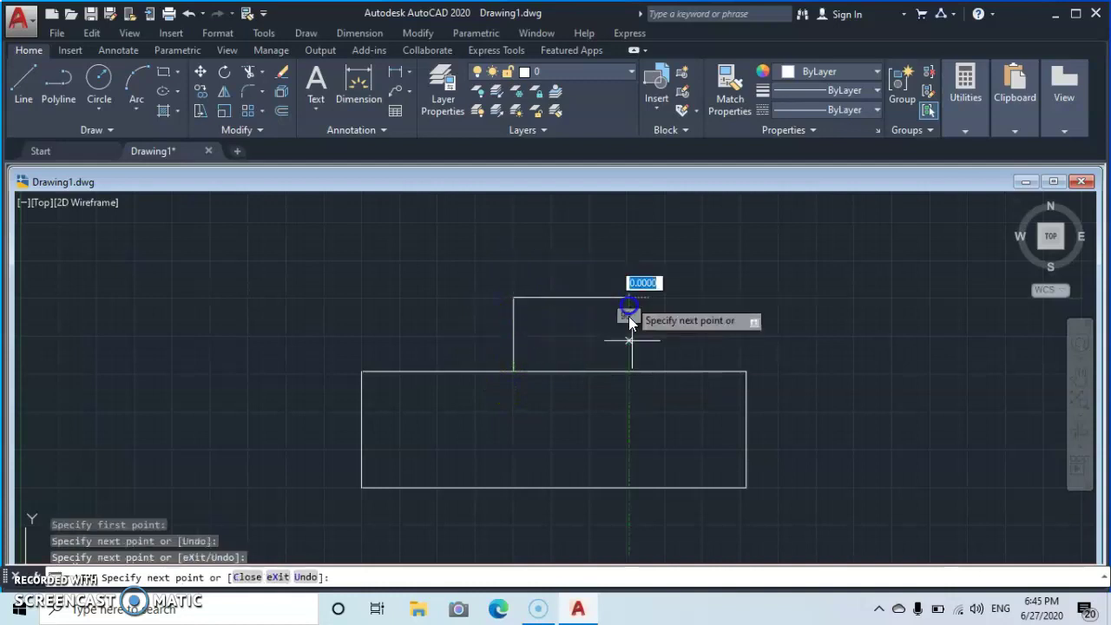
left_click(630, 372)
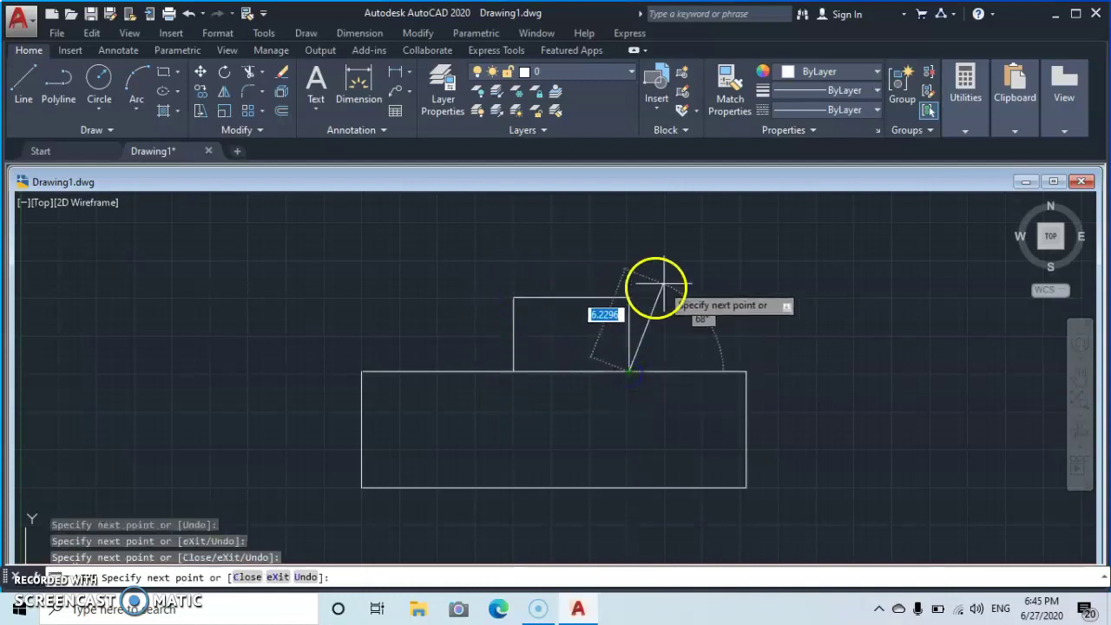
key("Escape")
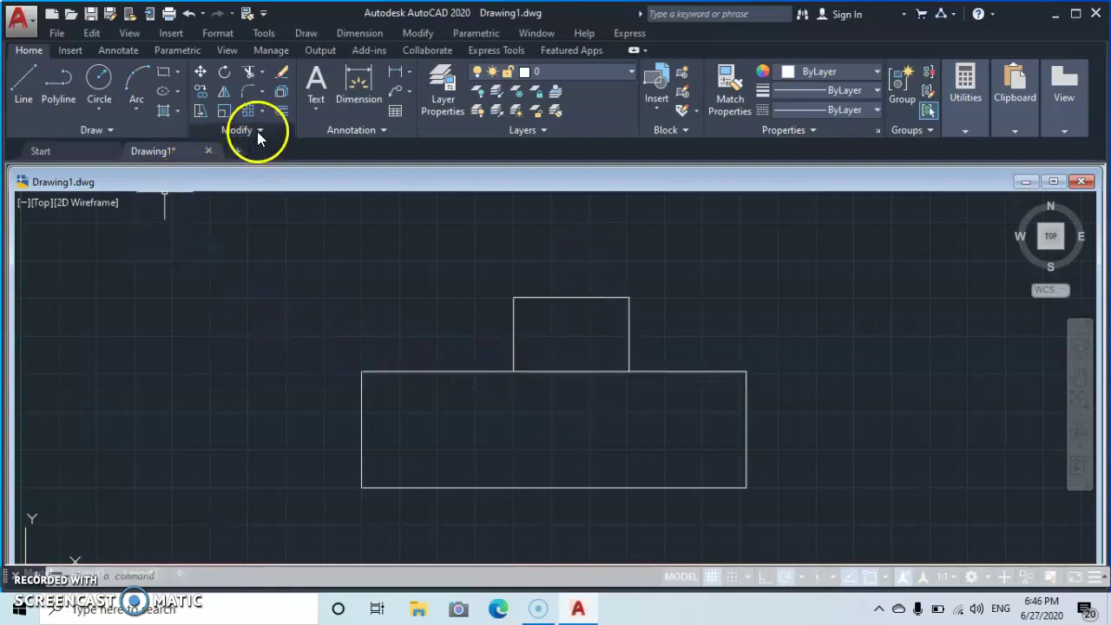
- Window-select the small box's three lines and Join them into one polyline
left_click(680, 285)
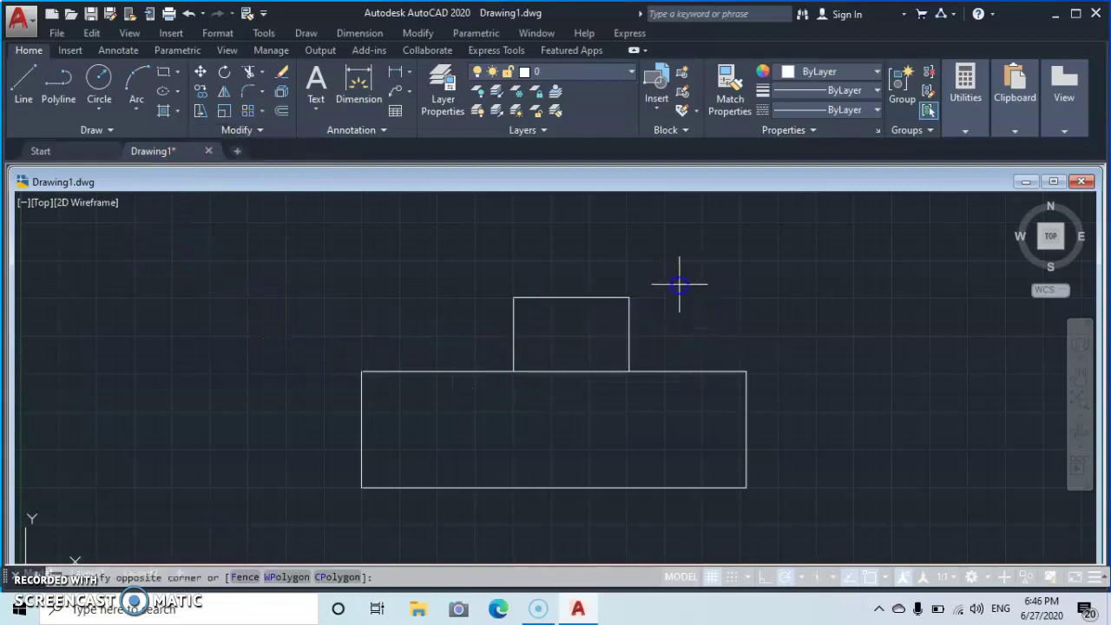
left_click(493, 349)
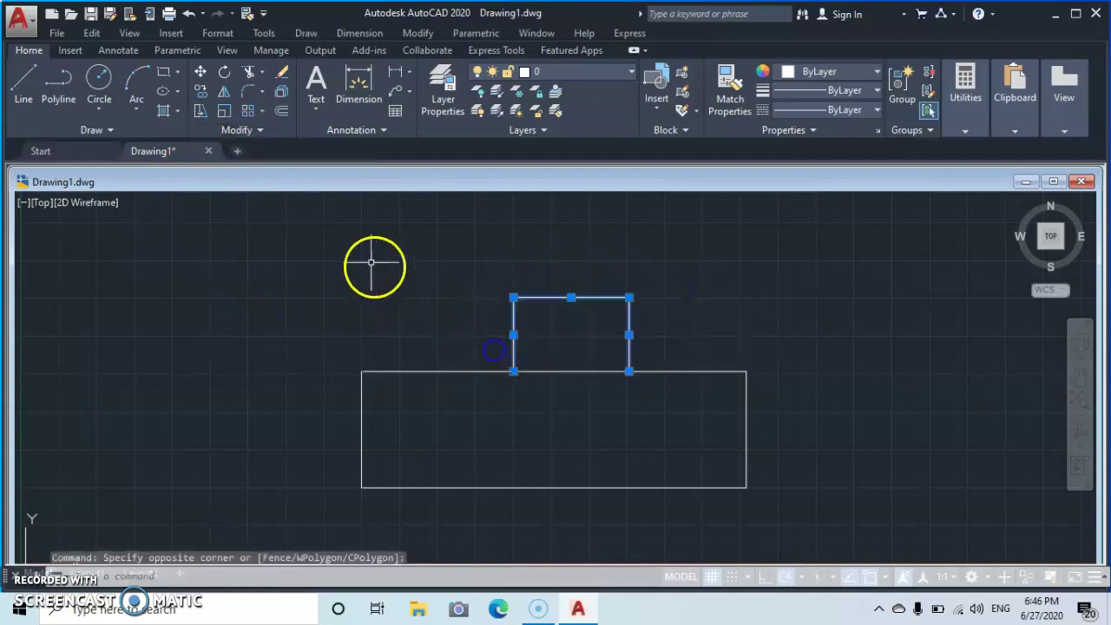
left_click(260, 129)
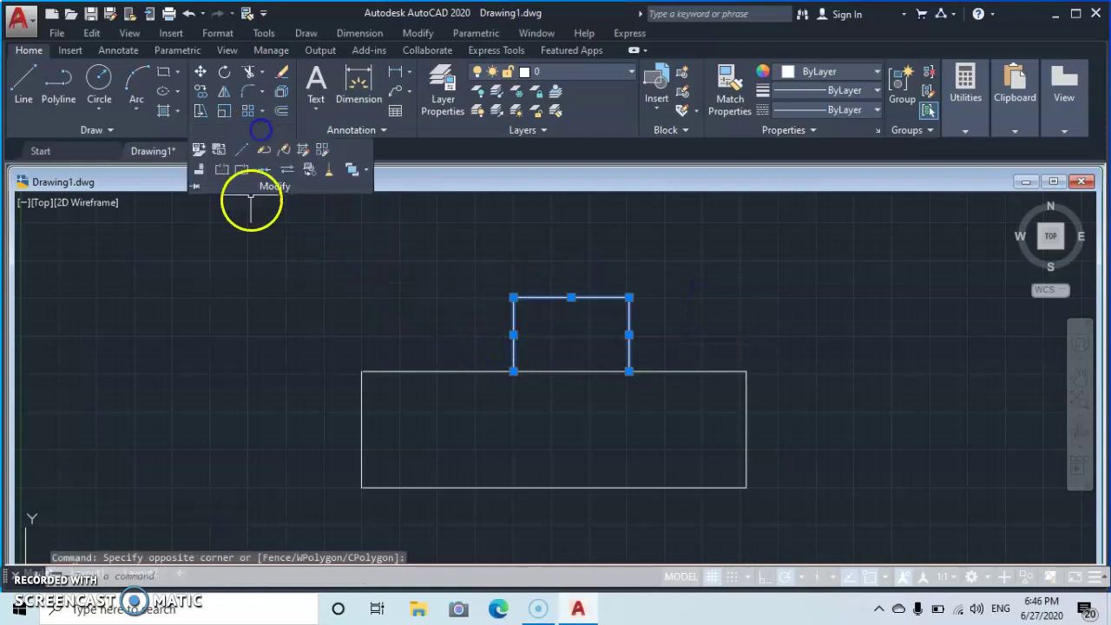
left_click(269, 169)
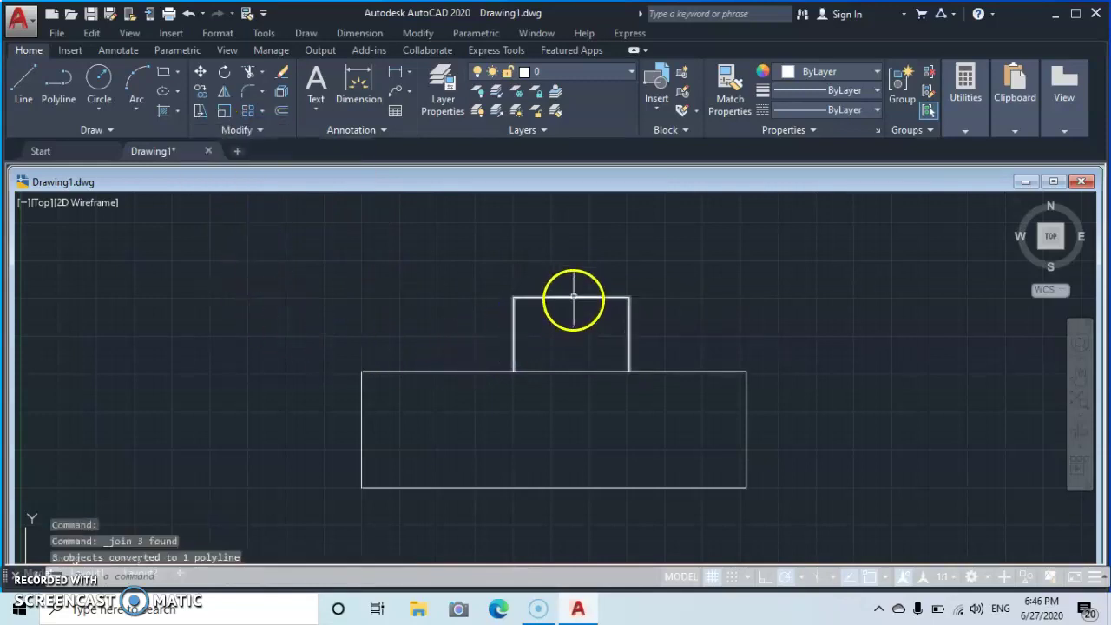
- Stretch the box's top edge up, down, then settle it slightly higher
left_click(630, 334)
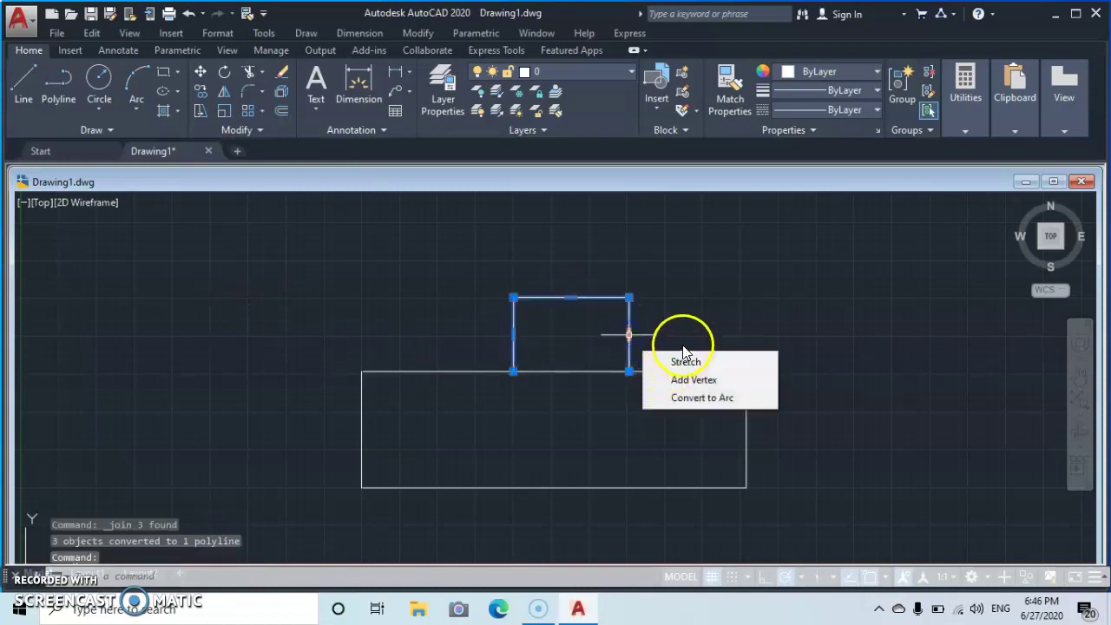
left_click(571, 298)
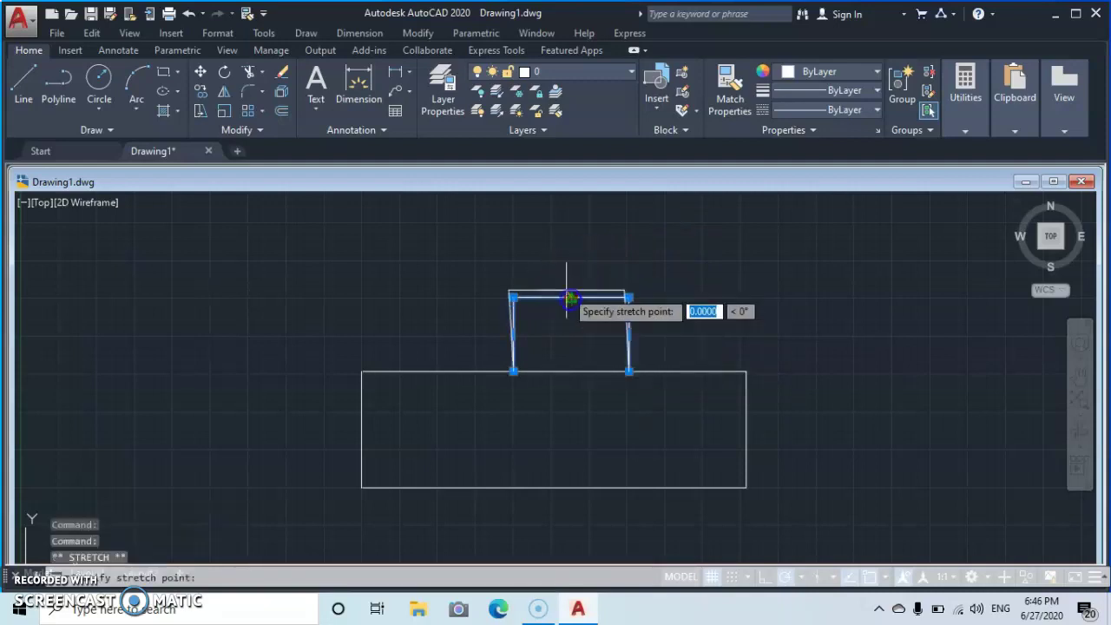
left_click(570, 226)
mouse_move(573, 227)
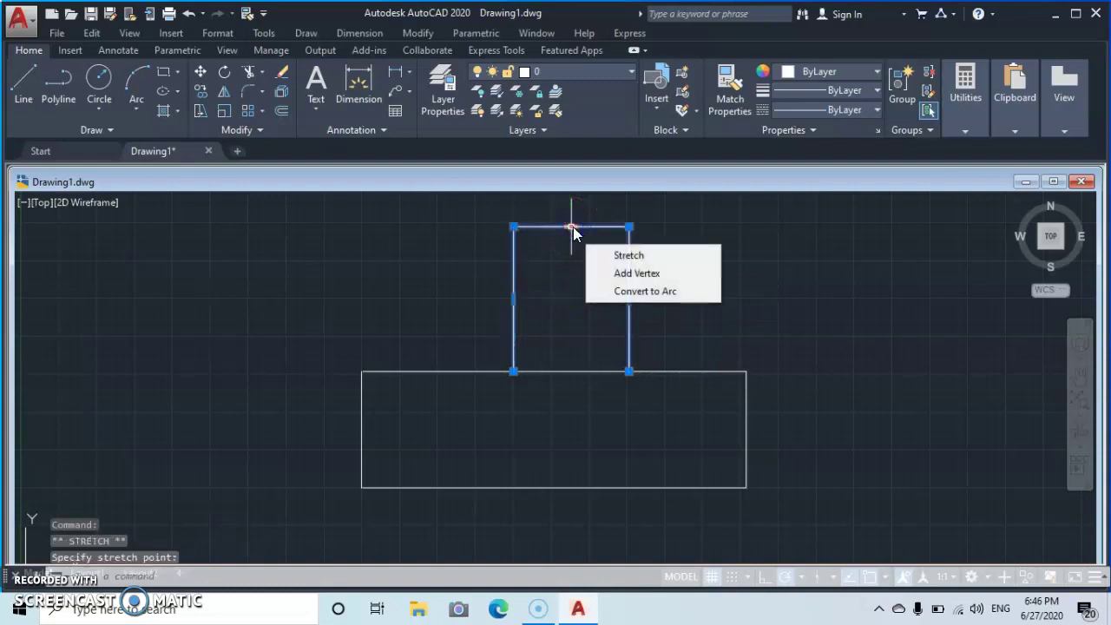
left_click(571, 226)
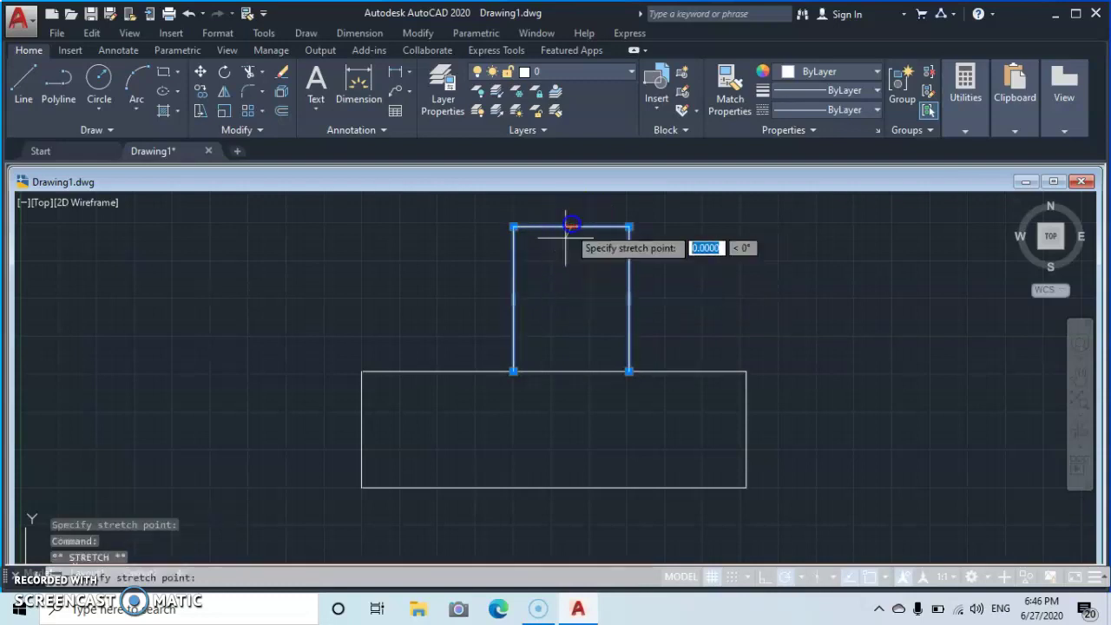
left_click(573, 342)
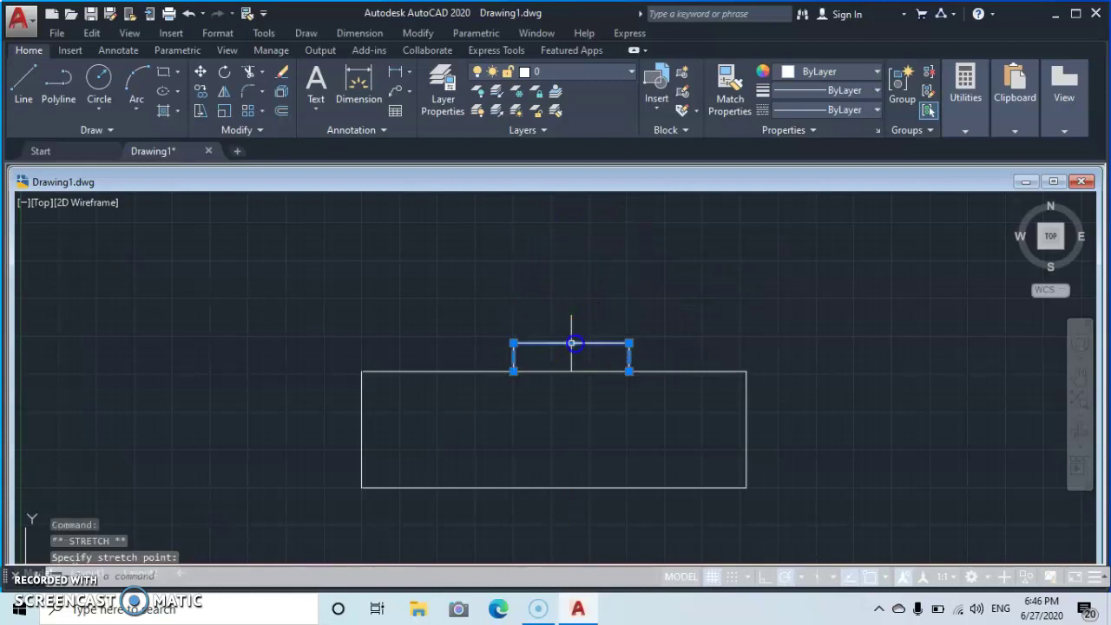
left_click(572, 343)
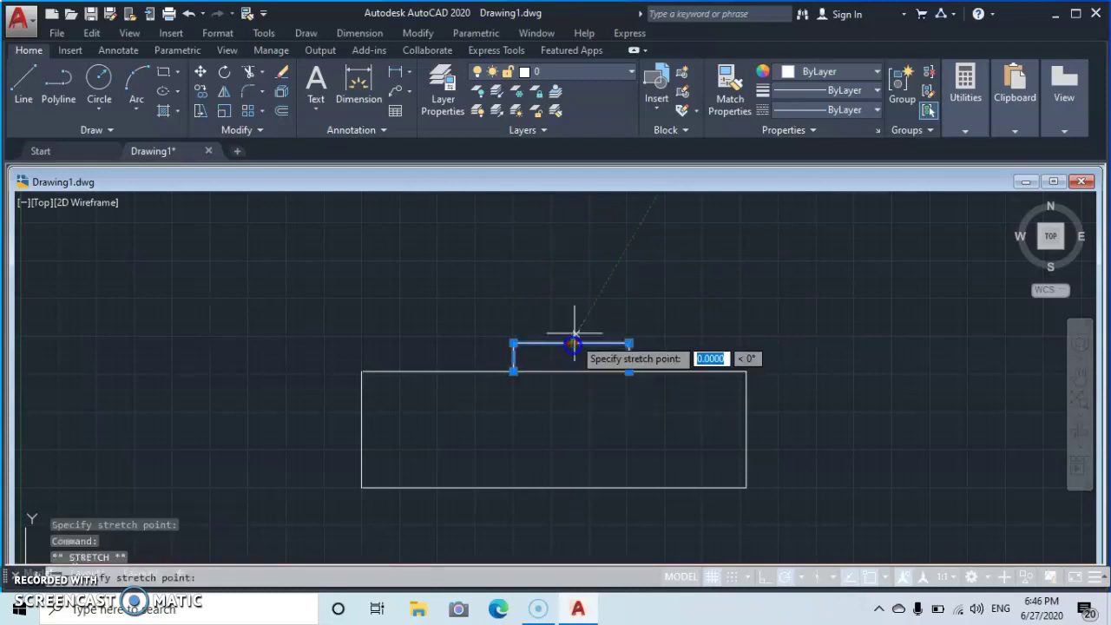
left_click(571, 277)
- Widen the box by pulling both sides outward, then shift its top edge up and right
left_click(629, 325)
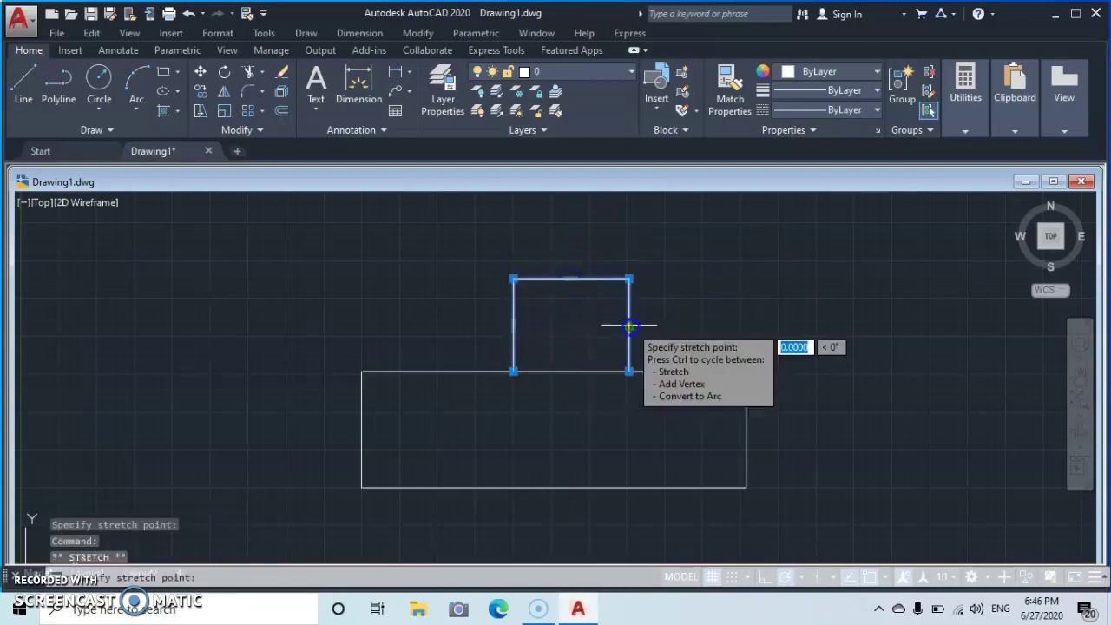
left_click(700, 326)
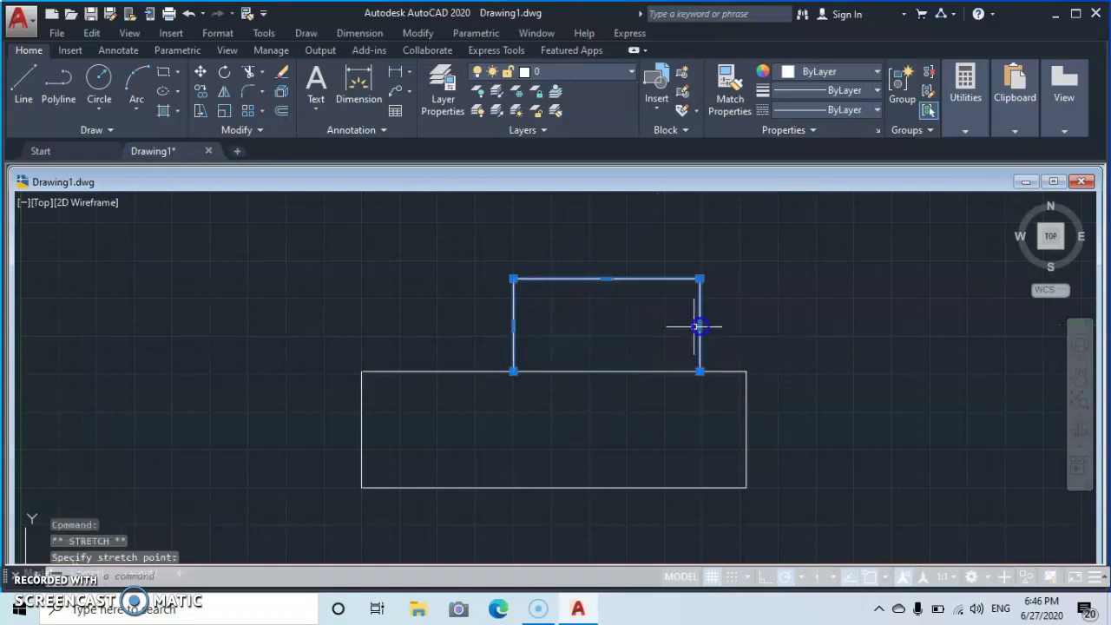
left_click(513, 324)
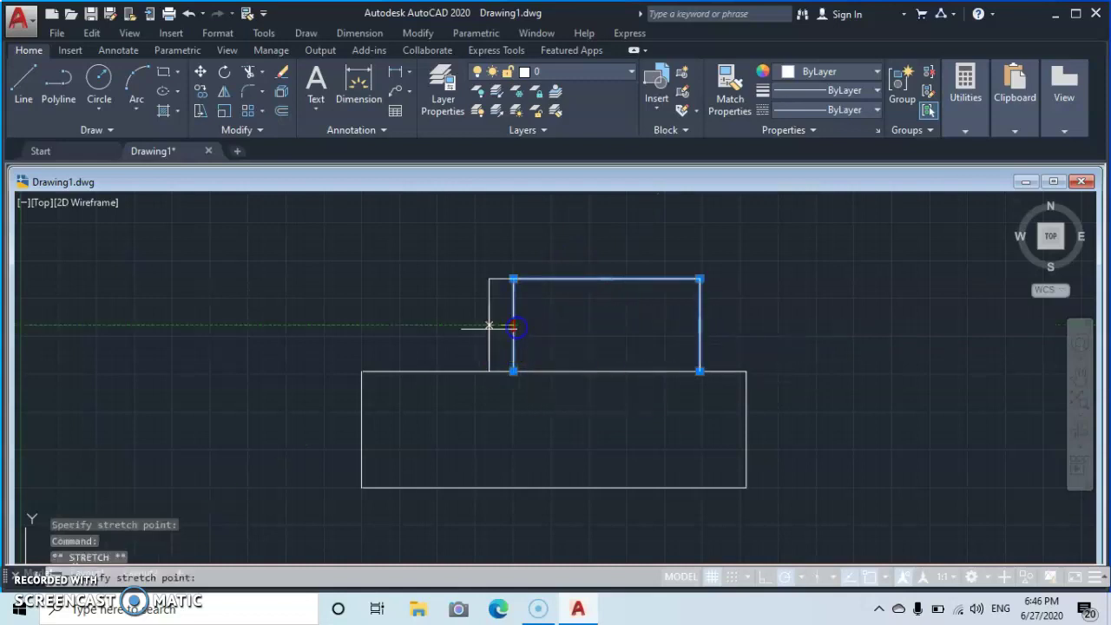
left_click(398, 325)
mouse_move(550, 277)
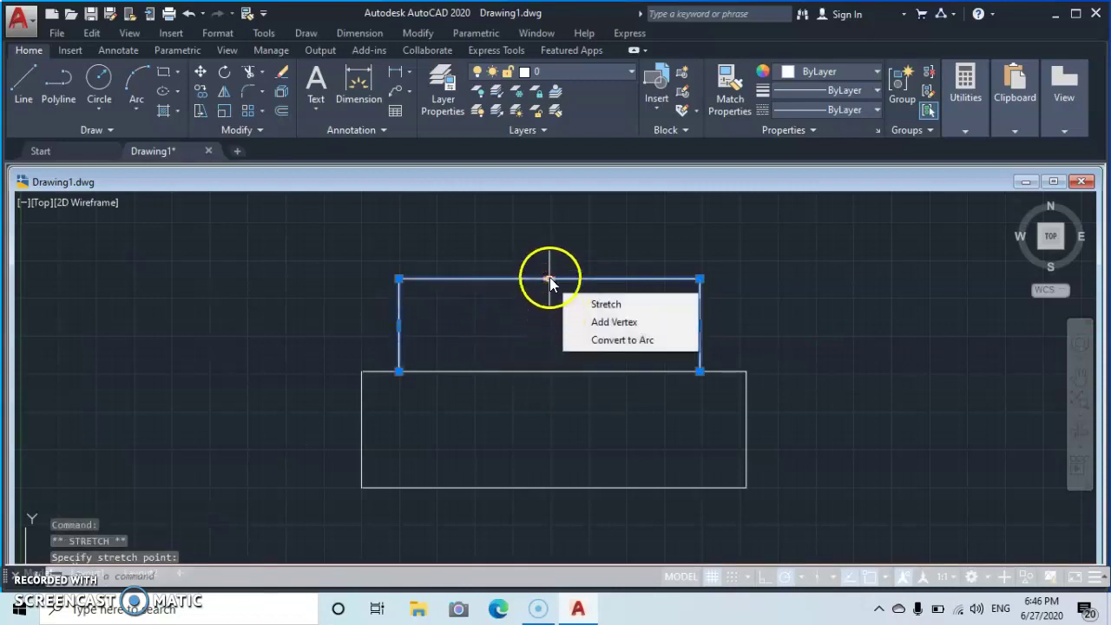
left_click(550, 278)
left_click(616, 254)
left_click(512, 352)
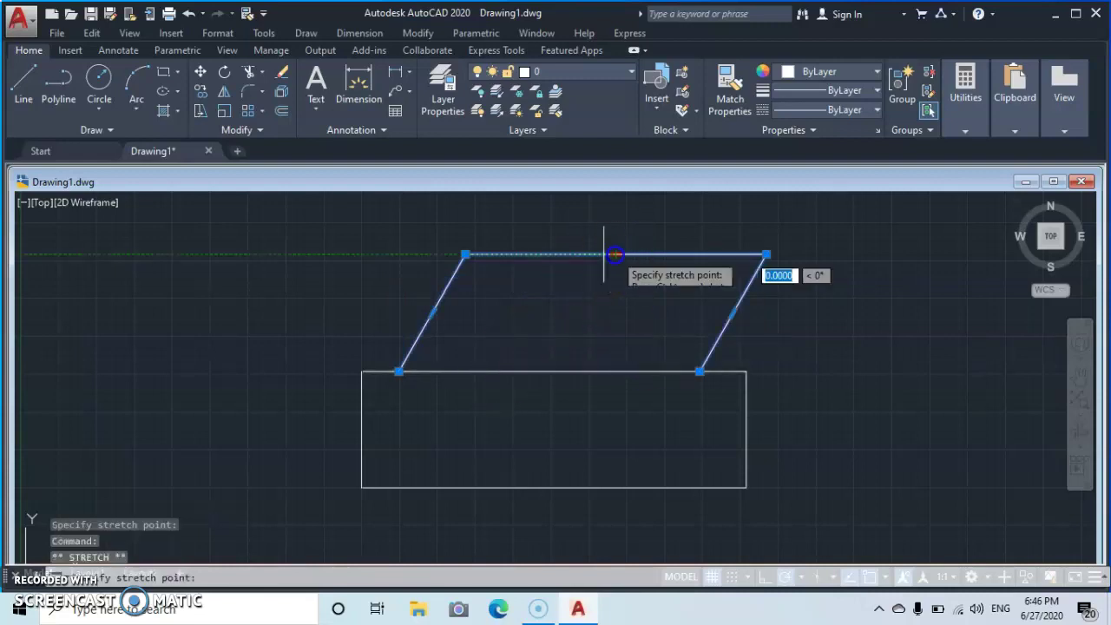
- Merge the two lower corners into one point resting on the rectangle's top edge
left_click(463, 254)
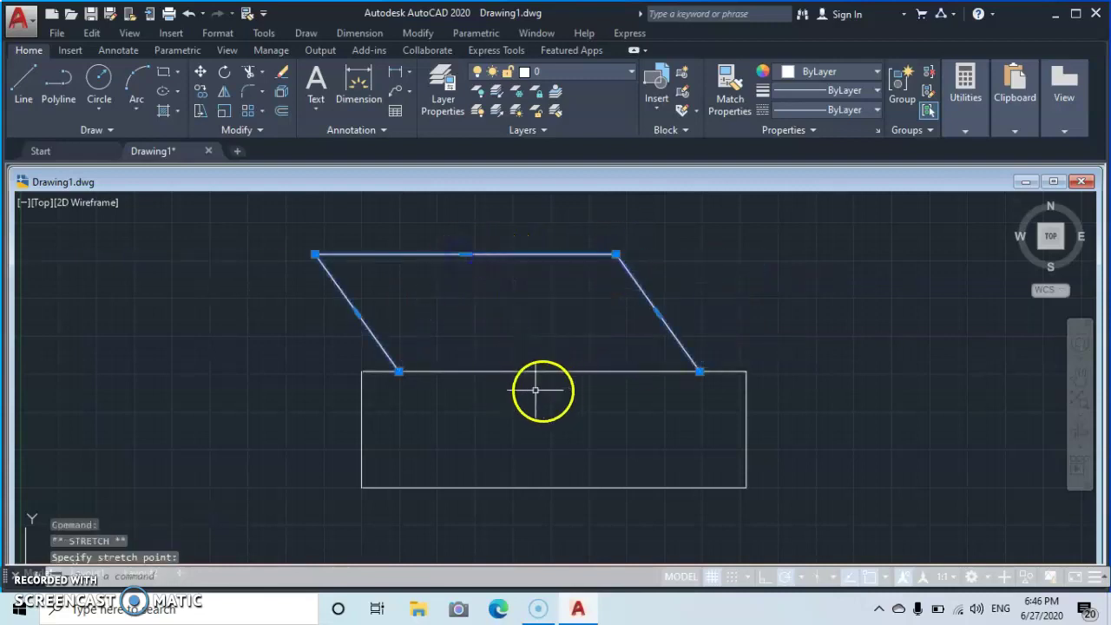
left_click(399, 371)
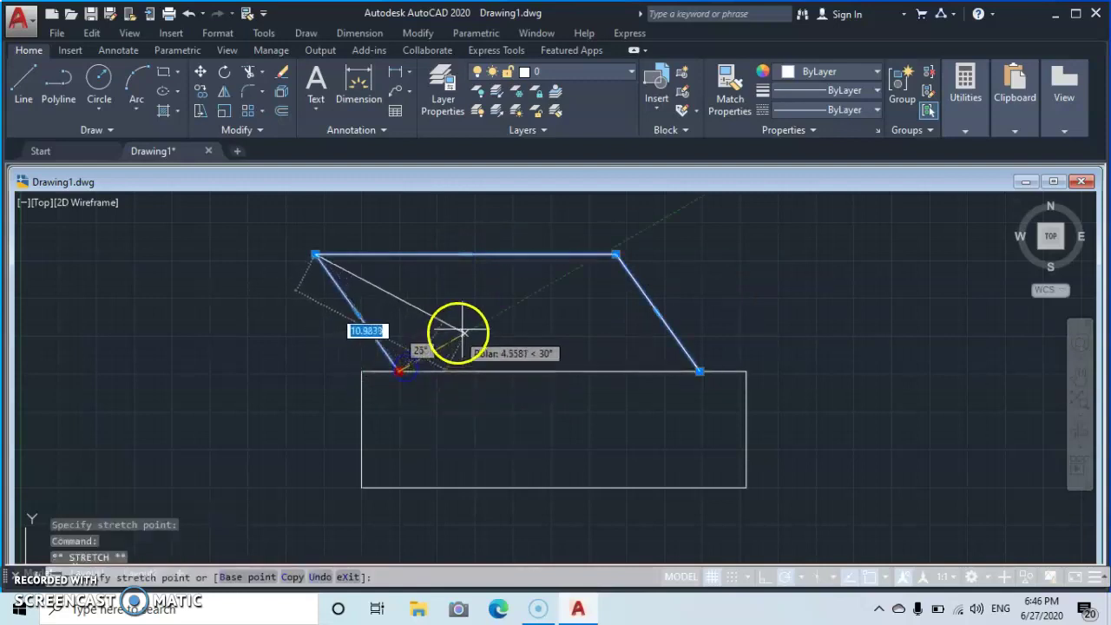
left_click(479, 318)
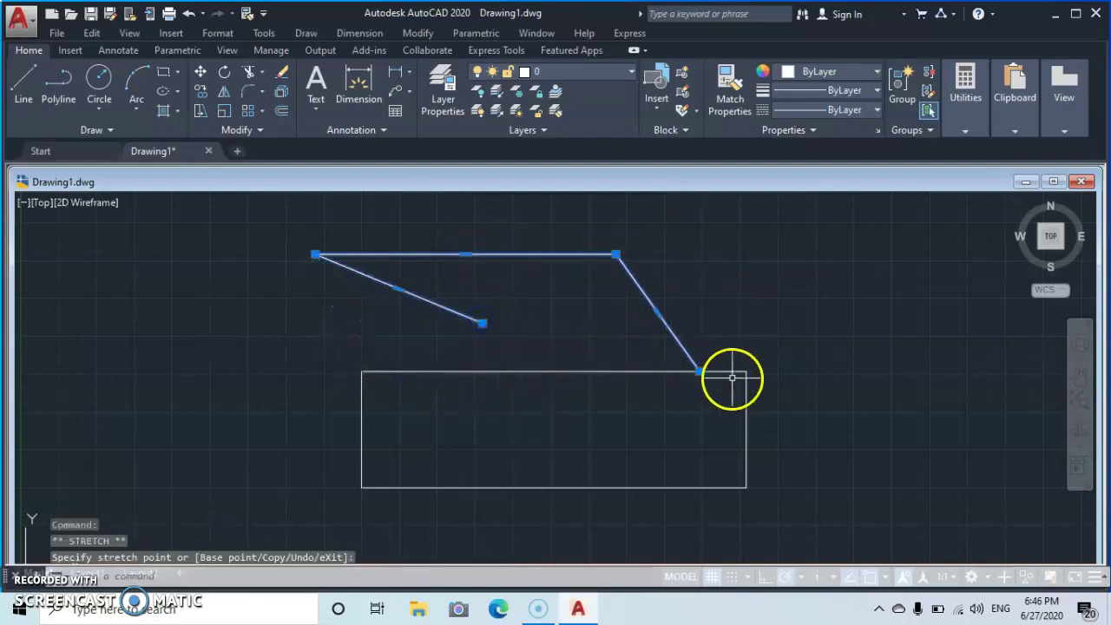
left_click(700, 372)
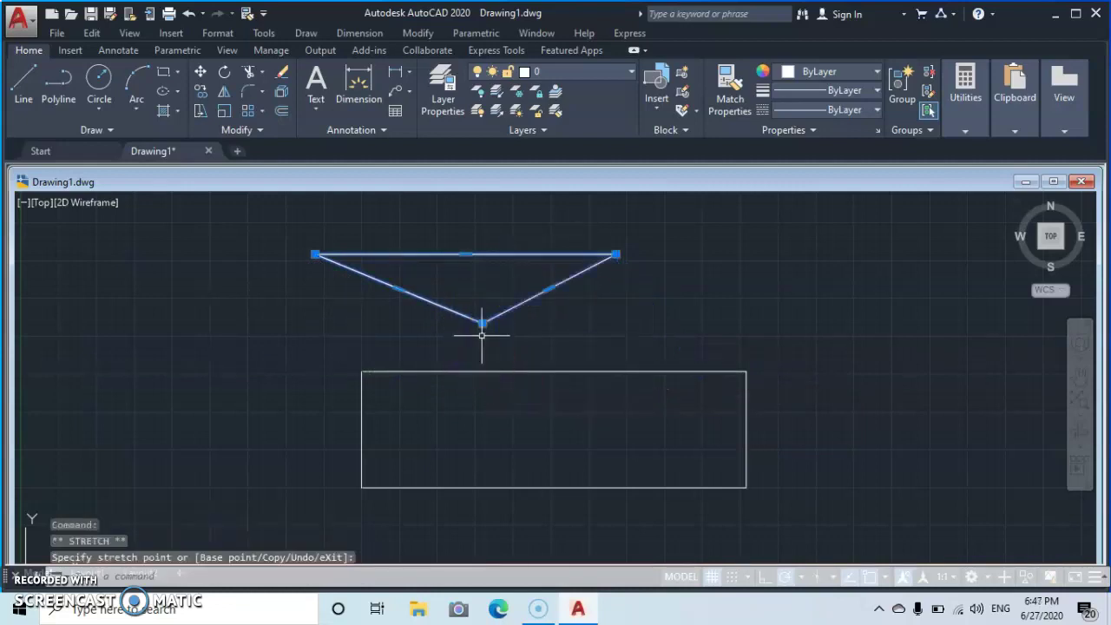
left_click(482, 323)
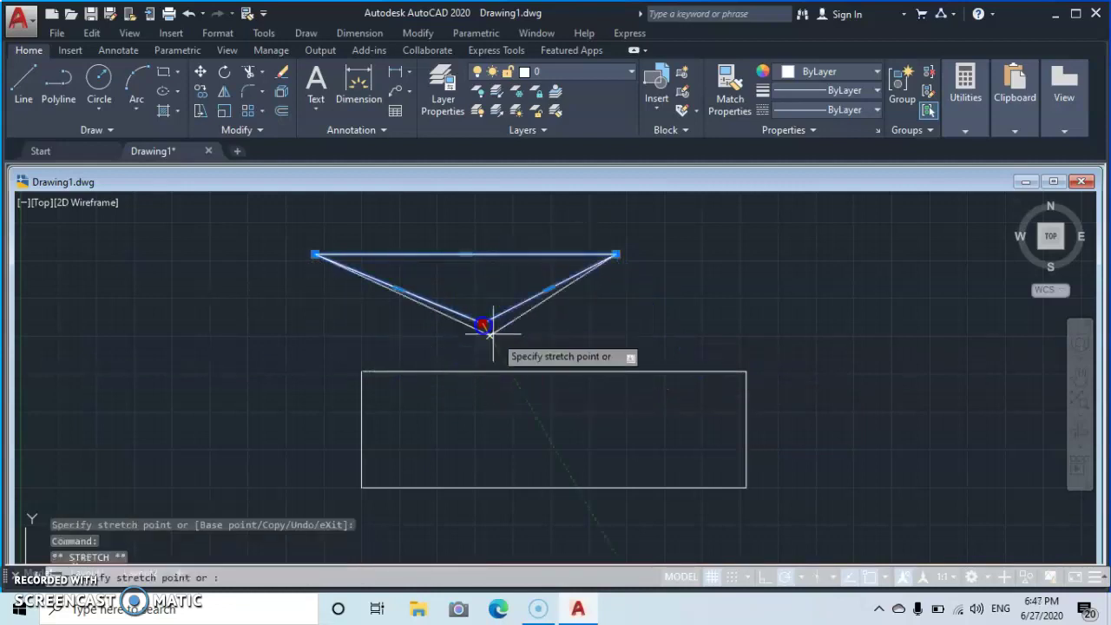
left_click(554, 370)
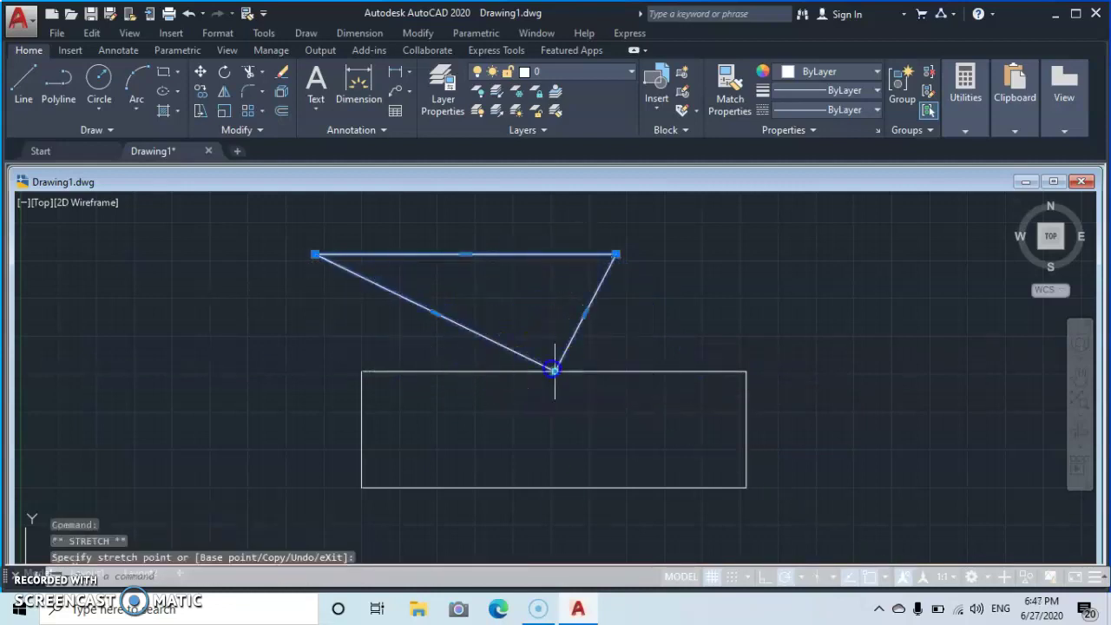
- Adjust the top-left and top-right corners to balance the inverted triangle
left_click(615, 255)
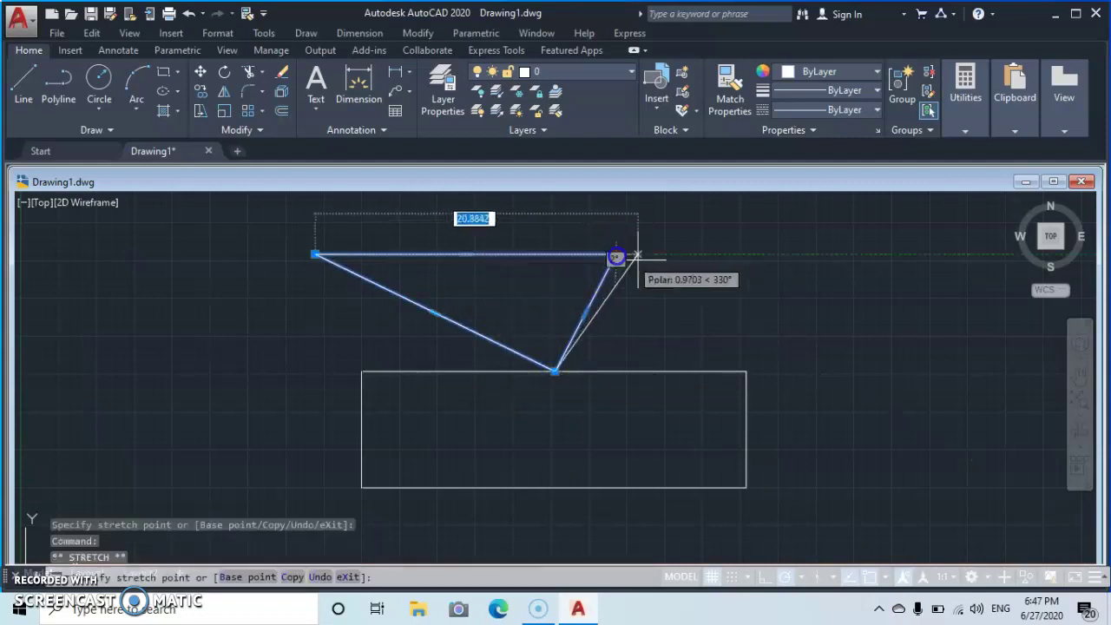
left_click(702, 255)
left_click(314, 254)
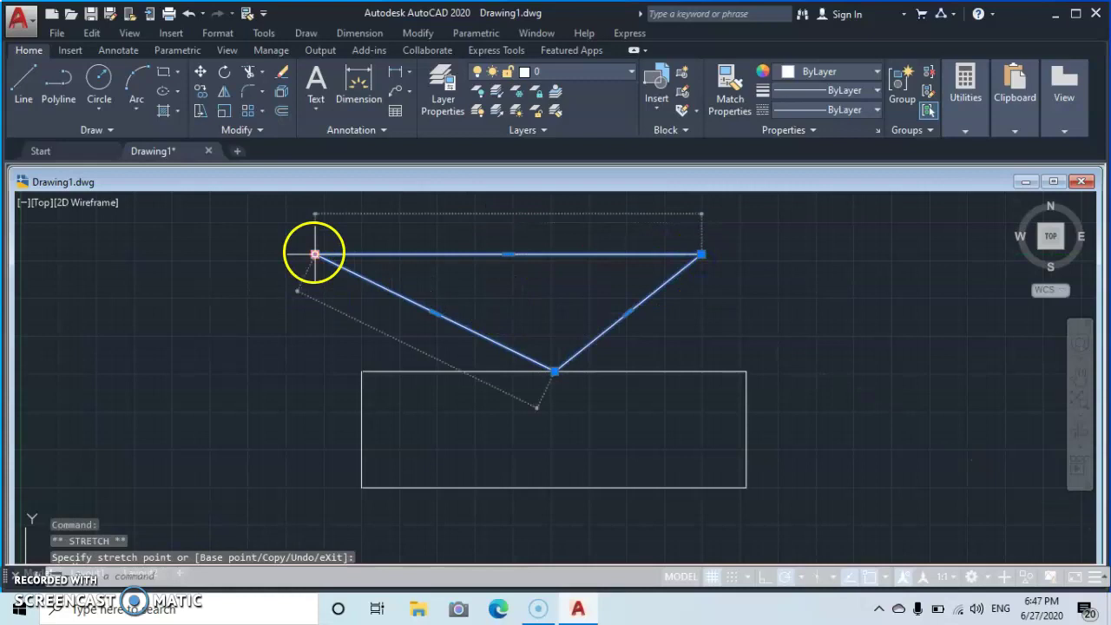
left_click(475, 254)
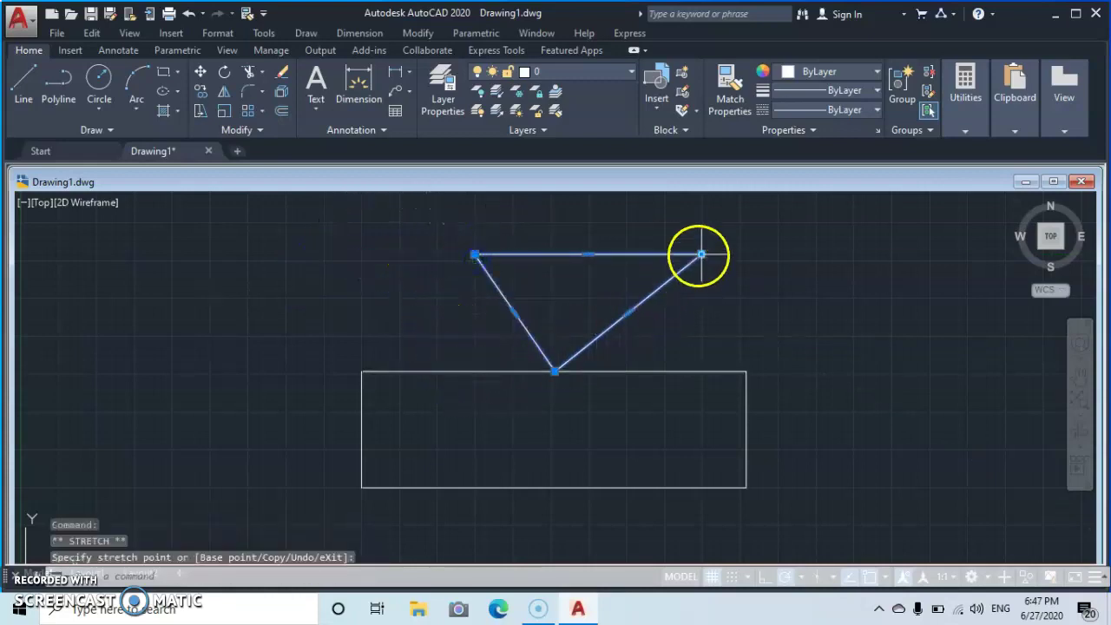
left_click(652, 254)
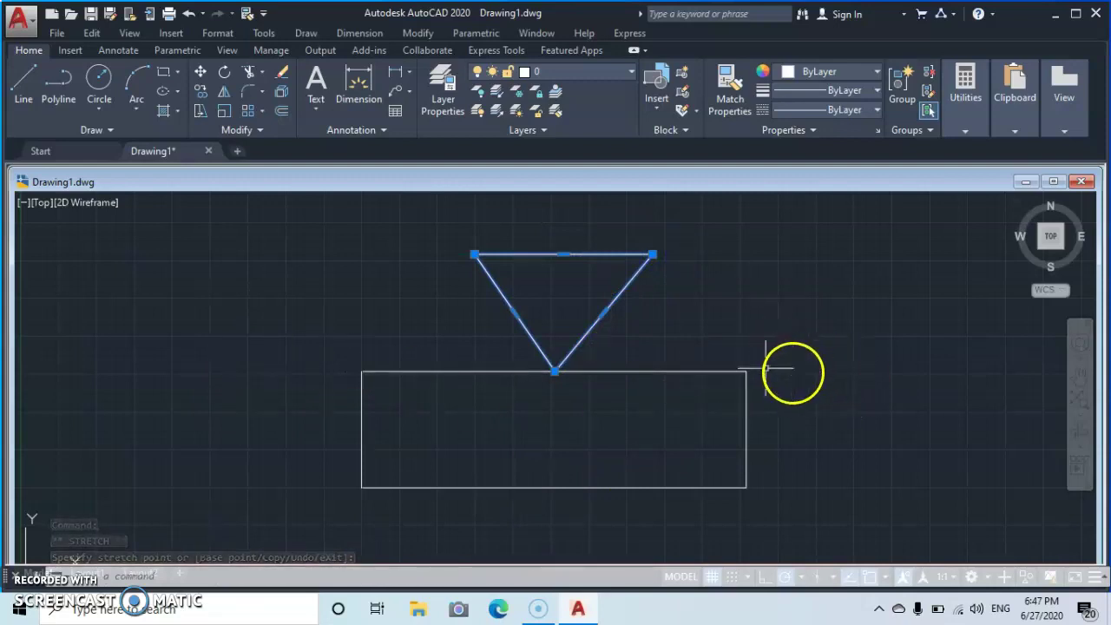
- Select the inverted triangle polyline and Explode it into separate lines
key("Escape")
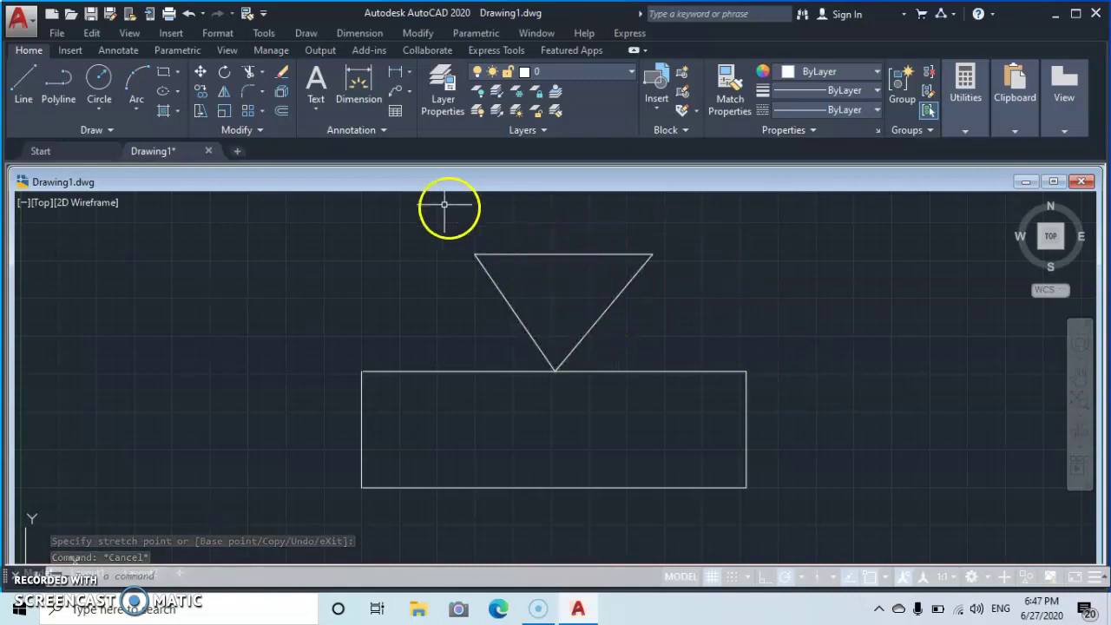
left_click(634, 278)
left_click(283, 91)
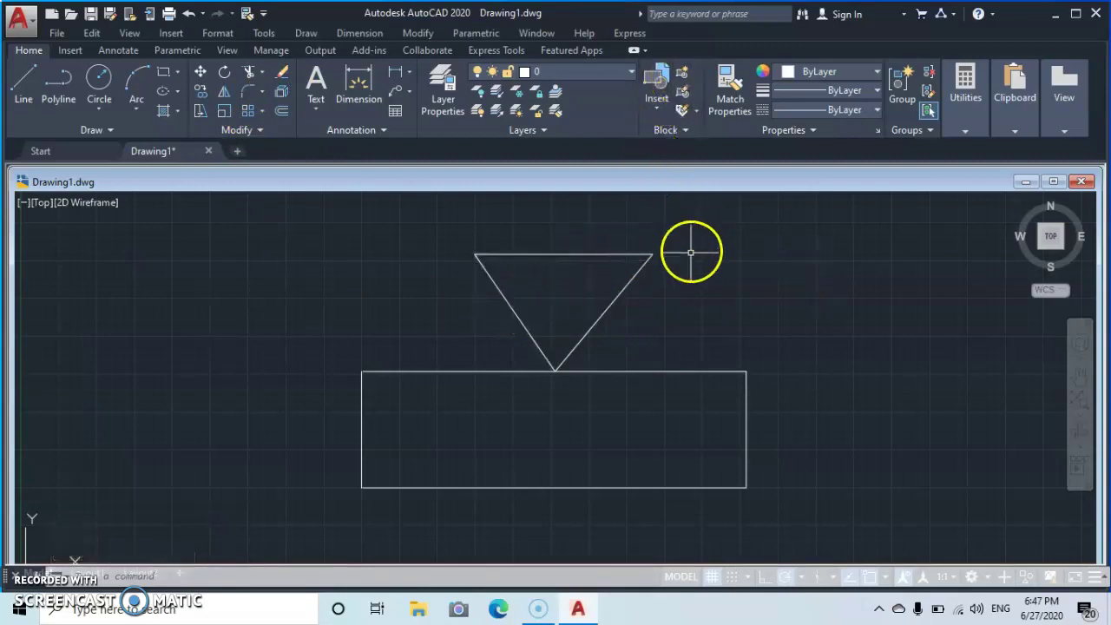
- Create block '1' from the triangle's three lines, redefining the existing block of that name
left_click(686, 222)
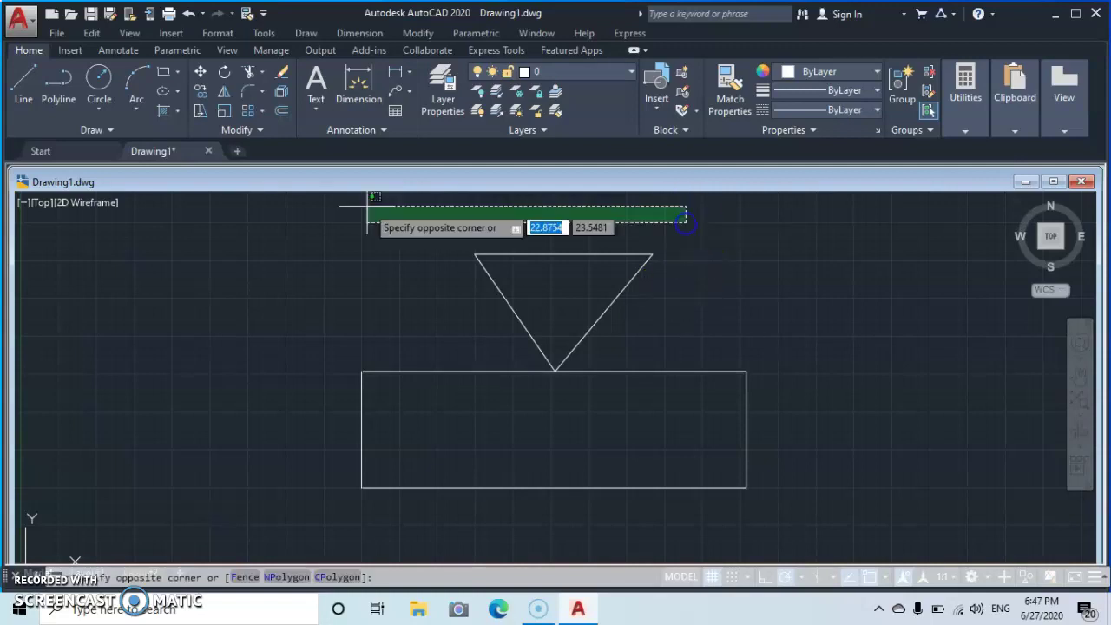
left_click(429, 324)
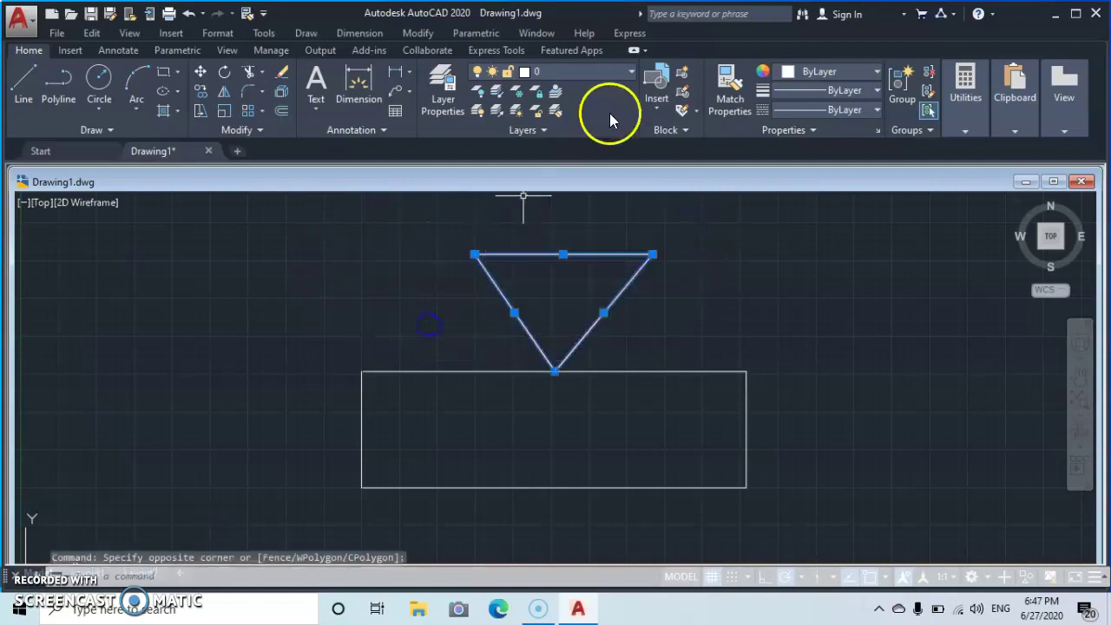
left_click(682, 92)
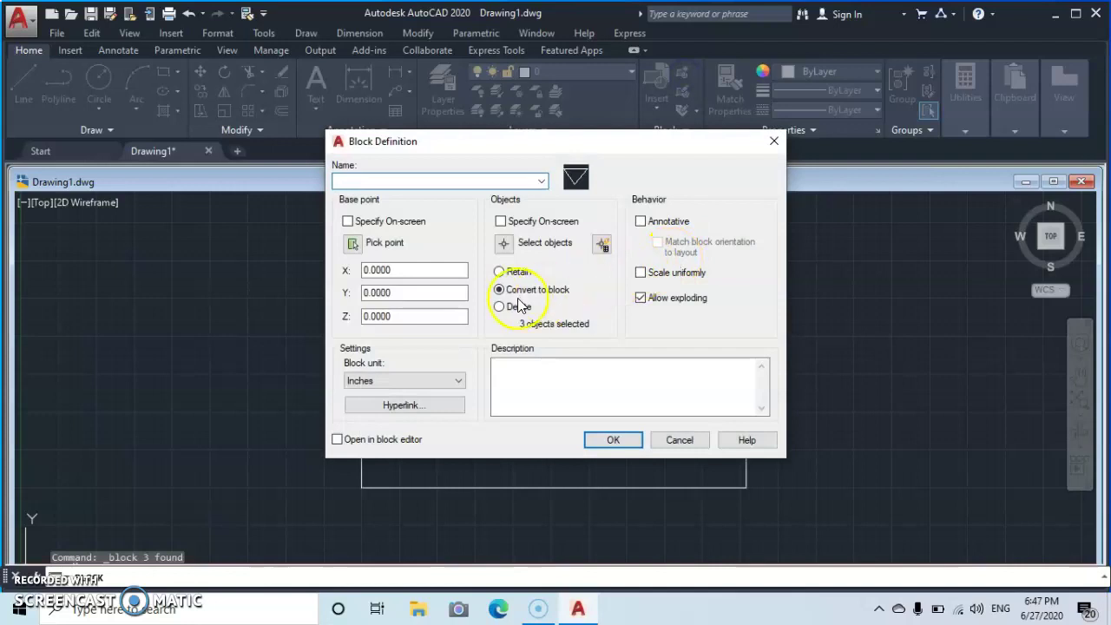
type("1")
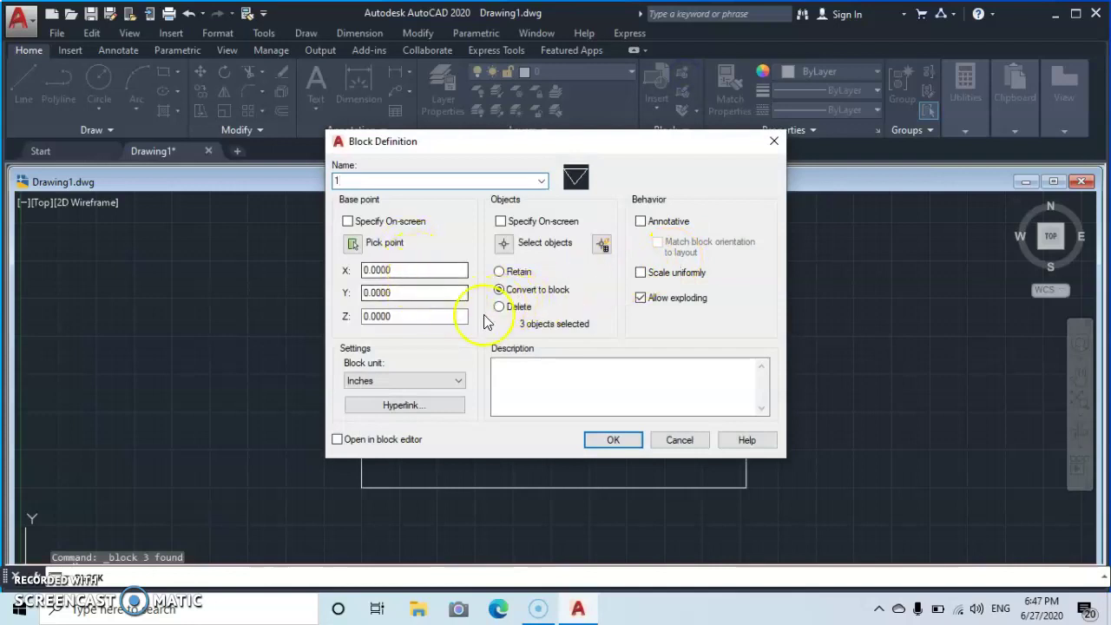
left_click(613, 440)
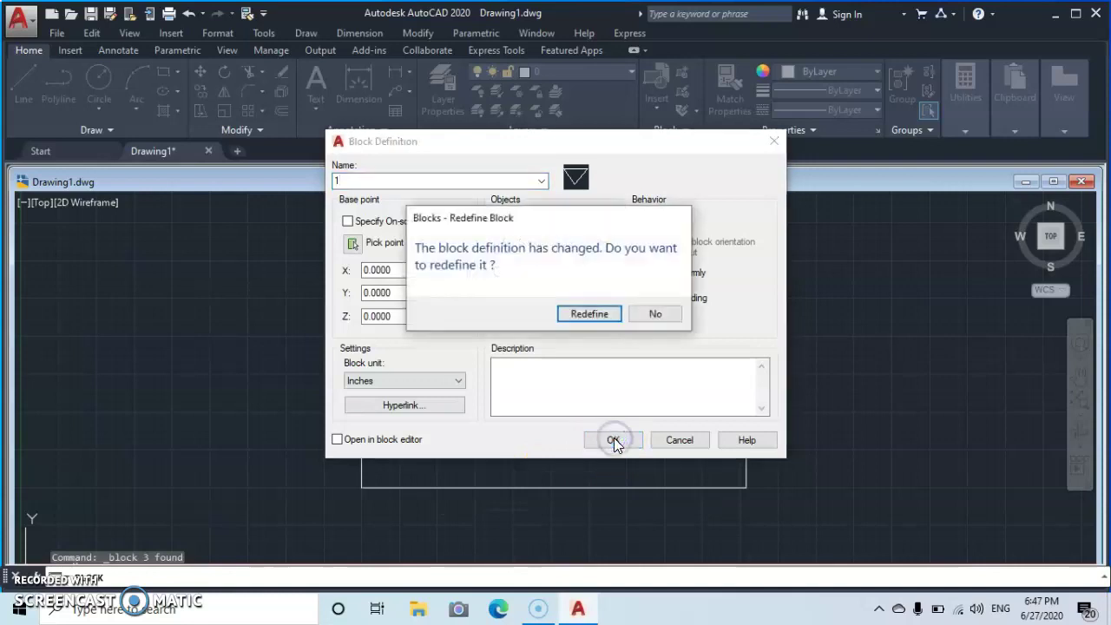
left_click(587, 316)
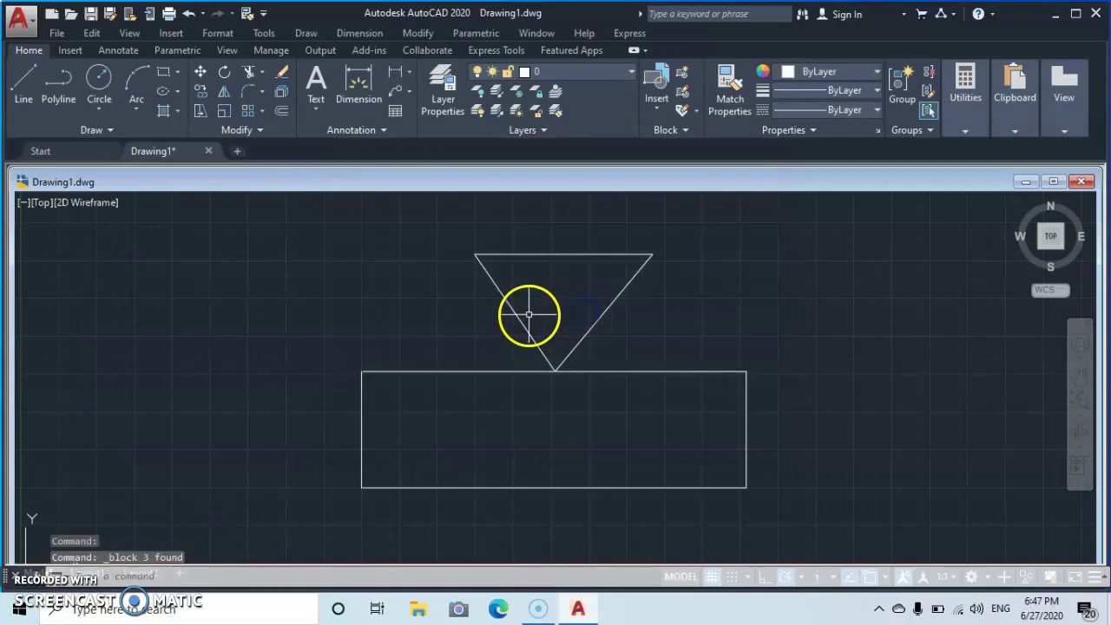
left_click(608, 314)
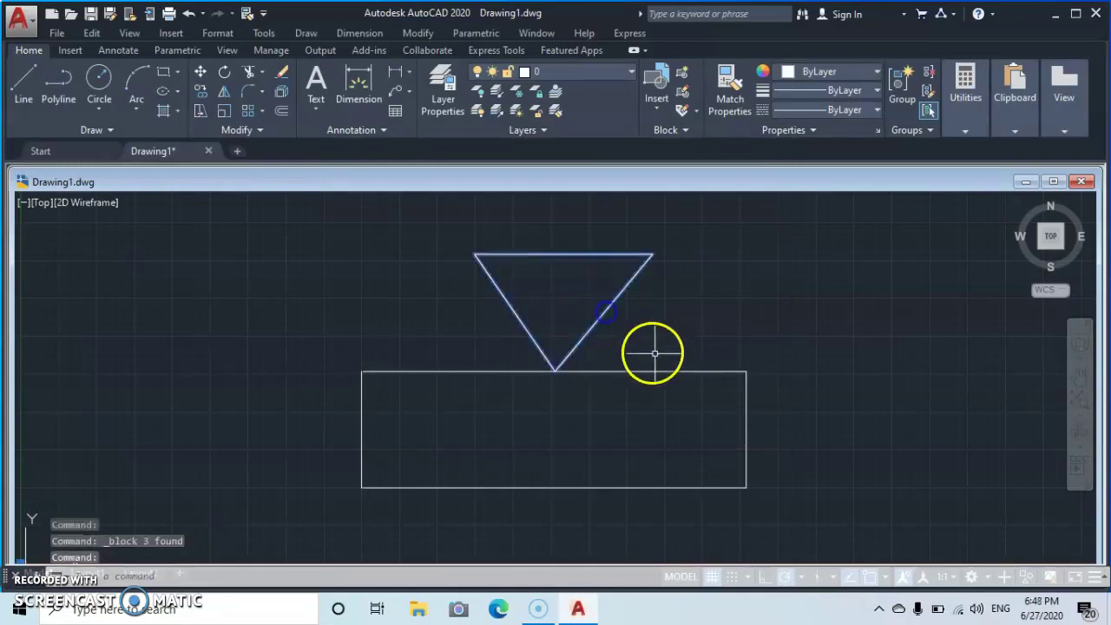
left_click(652, 256)
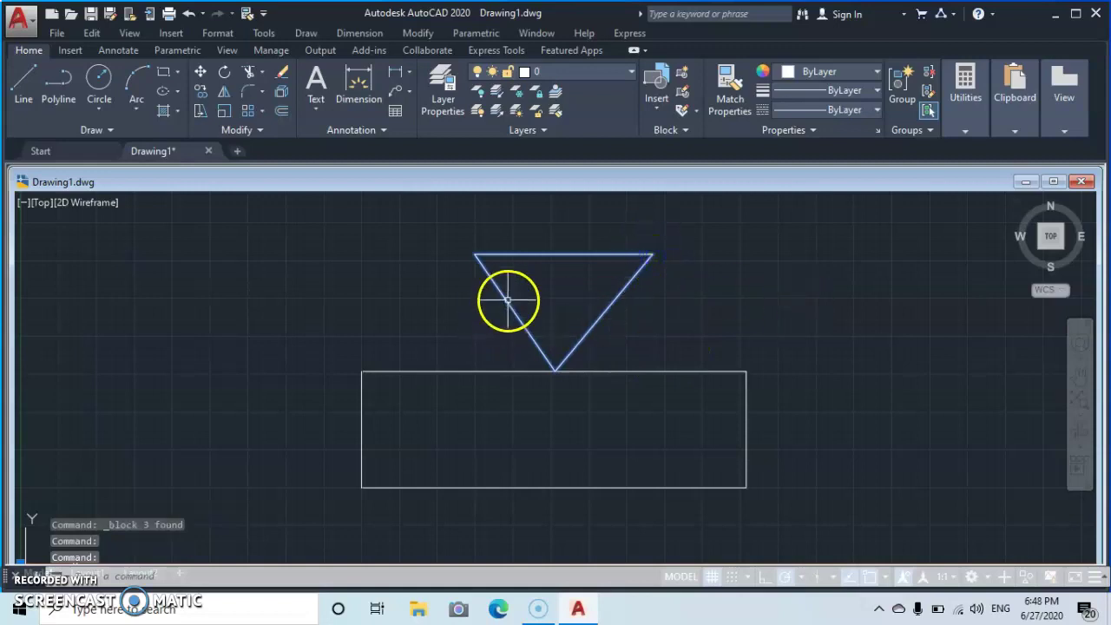